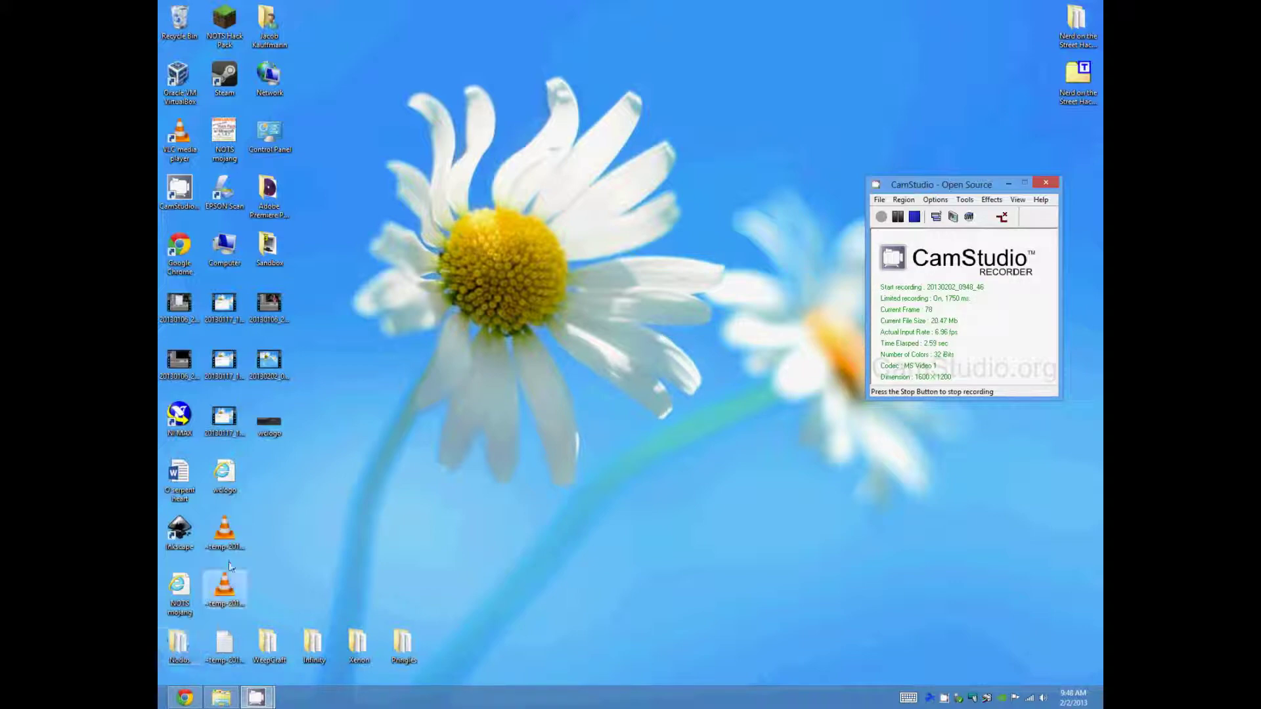
Launch Adobe Premiere Pro CS6 from the Windows 8 Start screen
{"action": "left_click", "coordinate": [166, 702]}
{"action": "left_click", "coordinate": [316, 522]}
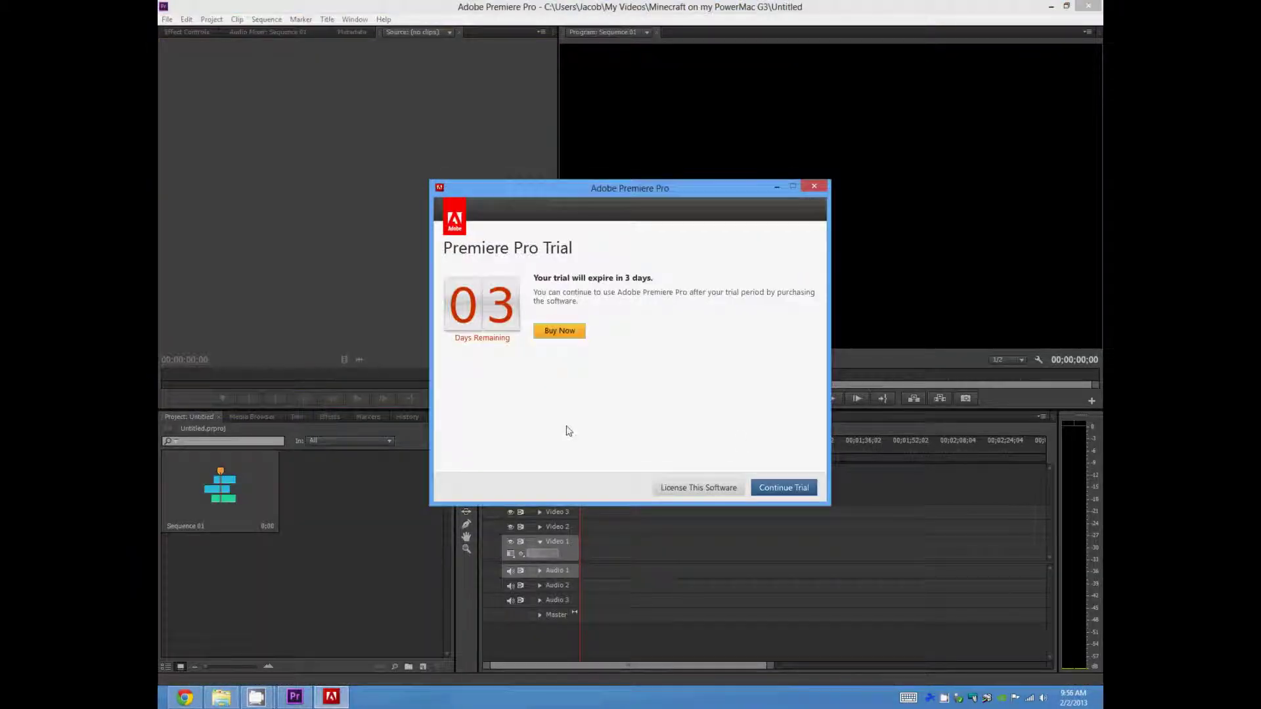
Continue the trial, restore the Premiere window, and bring the Minecraft recordings folder forward
{"action": "left_click", "coordinate": [783, 488]}
{"action": "left_click_drag", "start_coordinate": [525, 7], "coordinate": [534, 258]}
{"action": "left_click", "coordinate": [979, 158]}
Play 2013-01-25_21-32-31_655 and 2013-01-21_15-47-22_909 in VLC, skipping ahead to about 00:41
{"action": "left_click", "coordinate": [992, 122]}
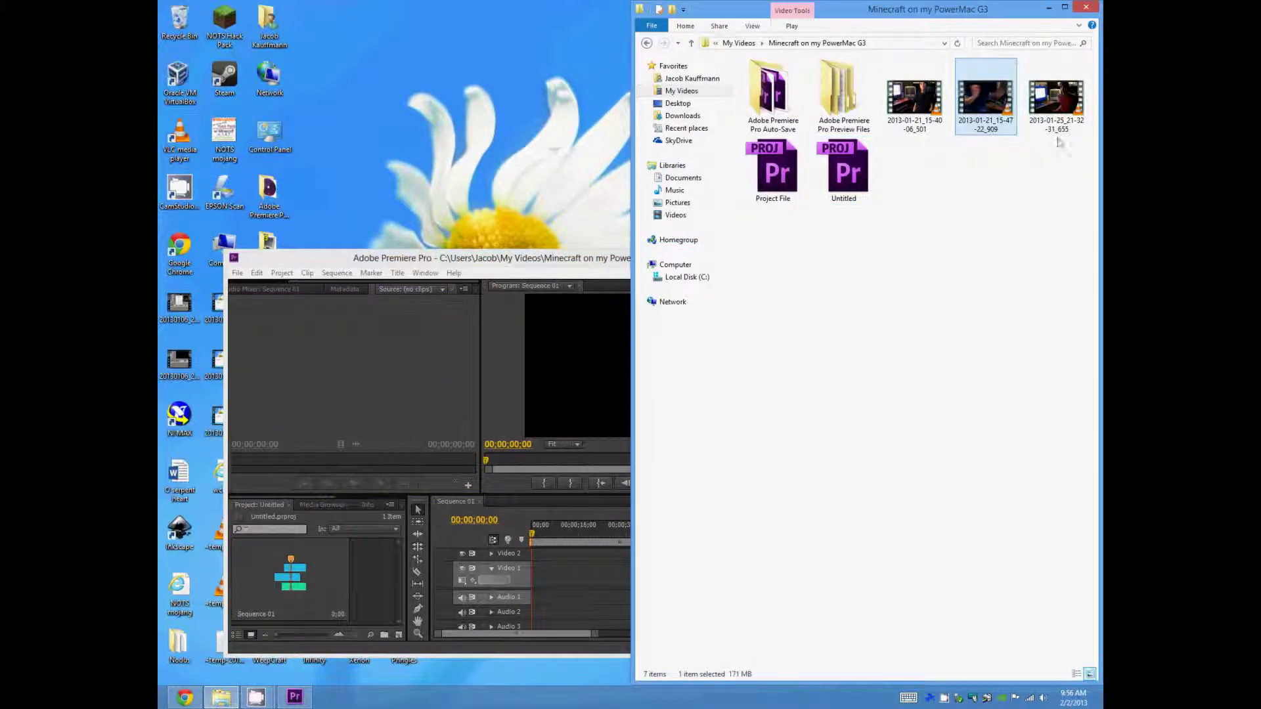
{"action": "double_click", "coordinate": [1056, 112]}
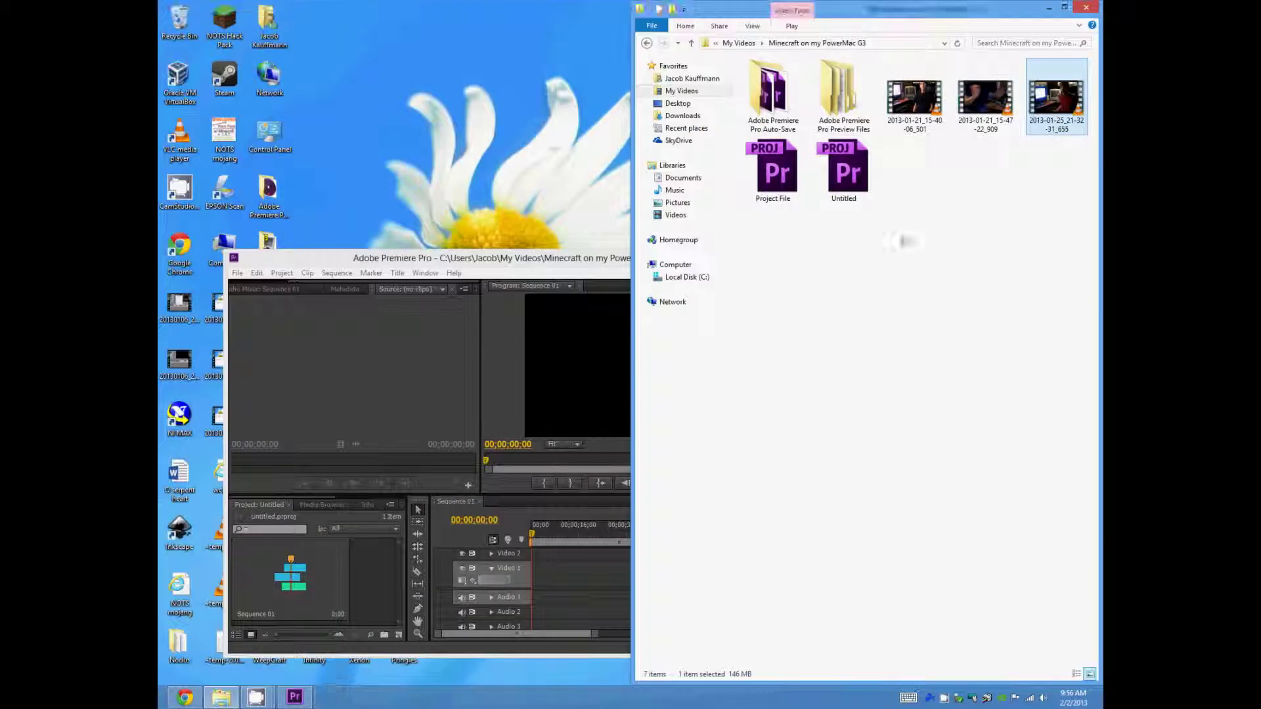
{"action": "double_click", "coordinate": [986, 99]}
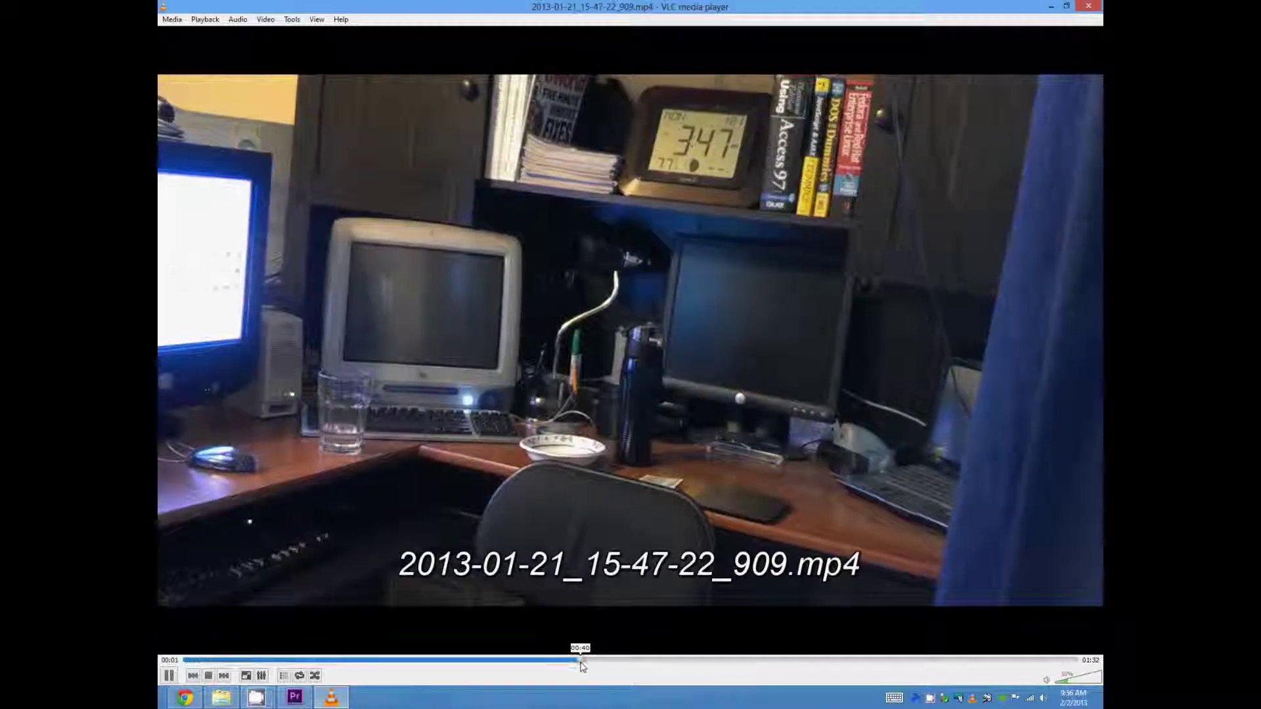
{"action": "left_click", "coordinate": [589, 661]}
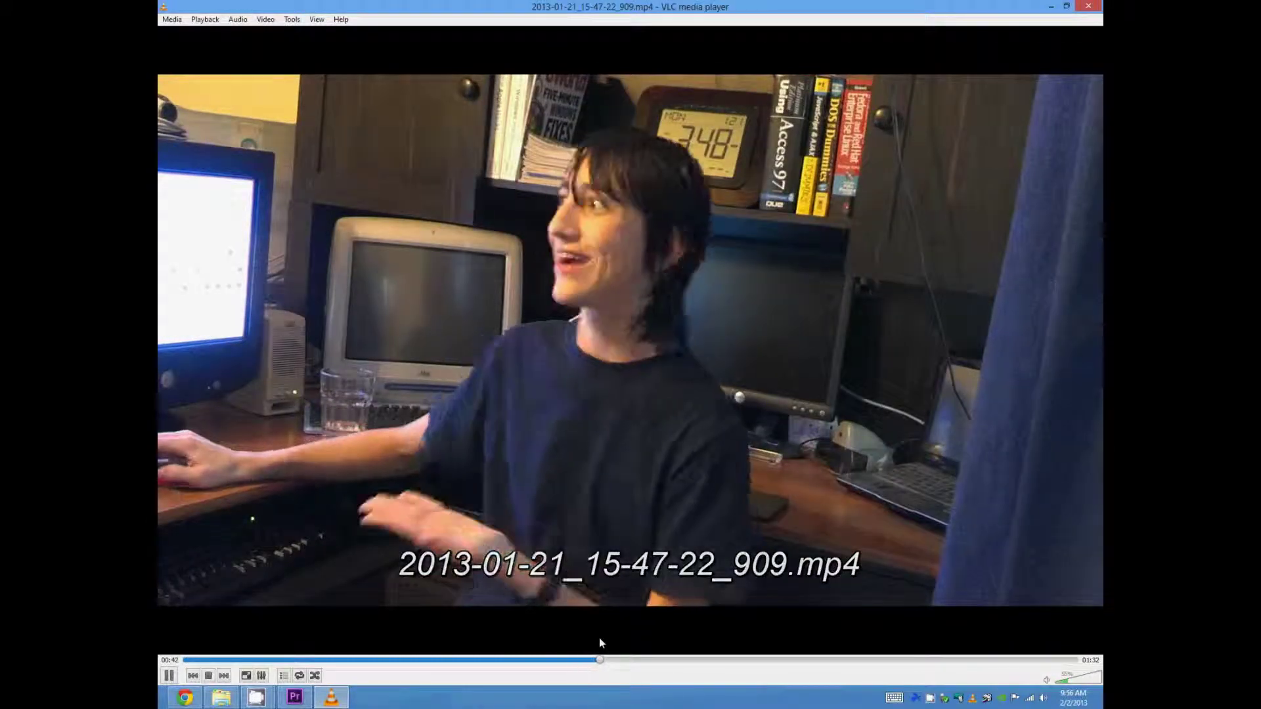
Close VLC, drag 2013-01-21_15-47-22_909 into the Premiere project, and maximize Premiere
{"action": "key", "text": "ctrl+q"}
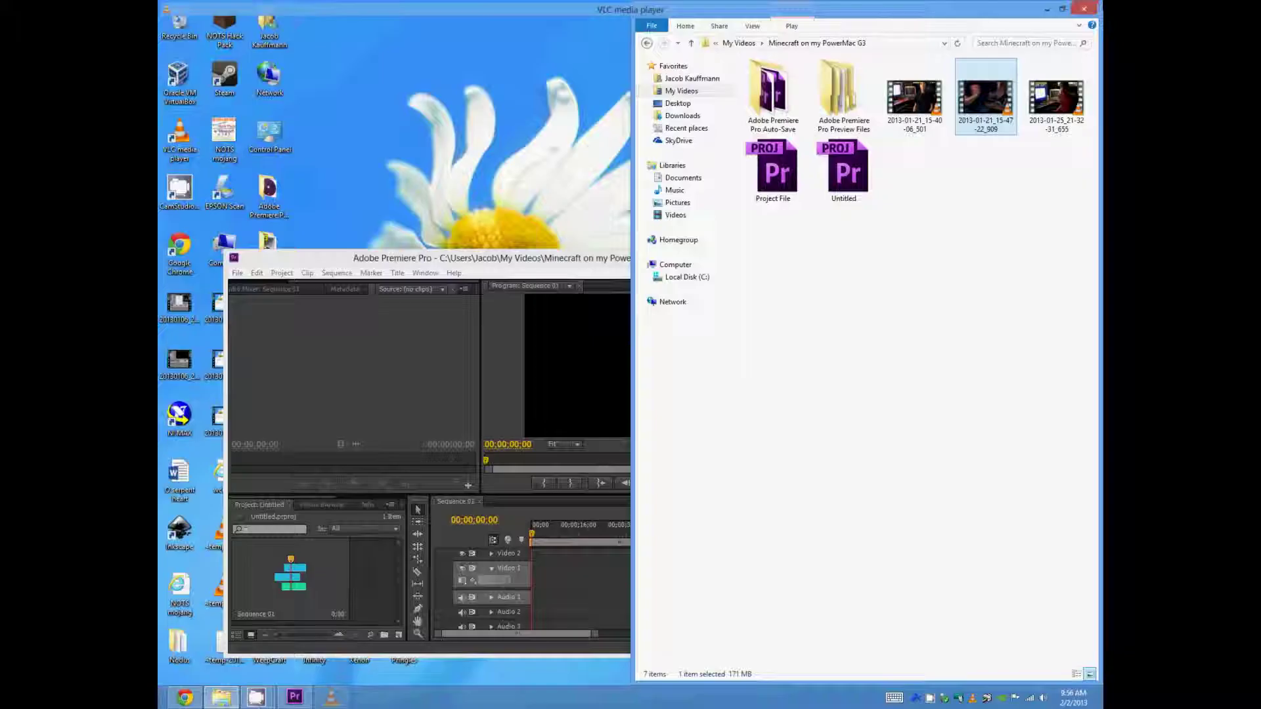
{"action": "left_click_drag", "start_coordinate": [994, 98], "coordinate": [392, 418]}
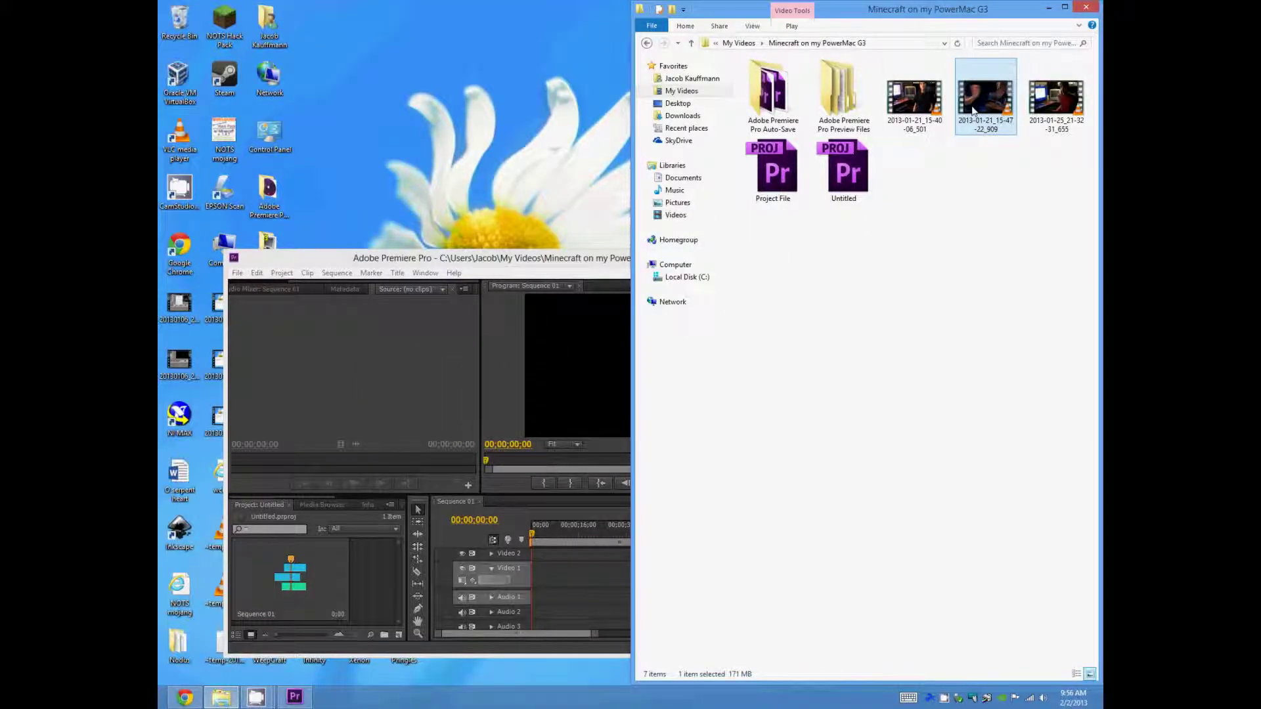
{"action": "left_click_drag", "start_coordinate": [974, 110], "coordinate": [351, 594]}
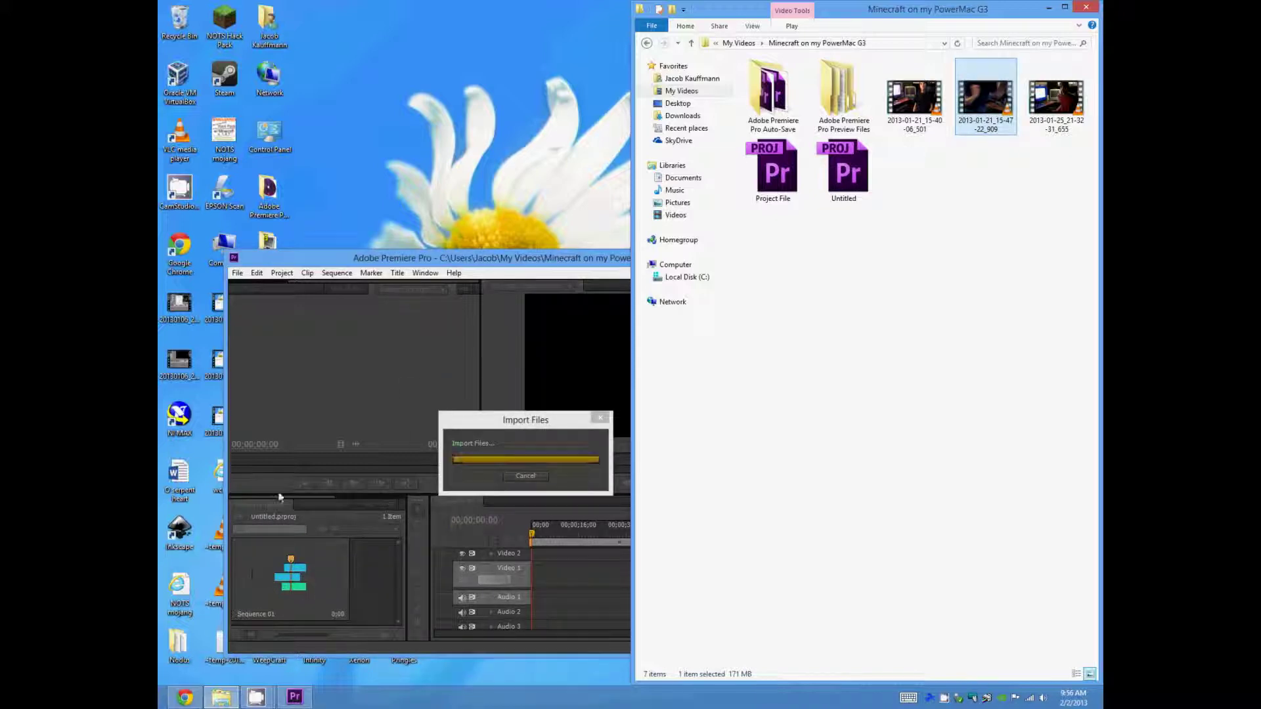
{"action": "double_click", "coordinate": [473, 257]}
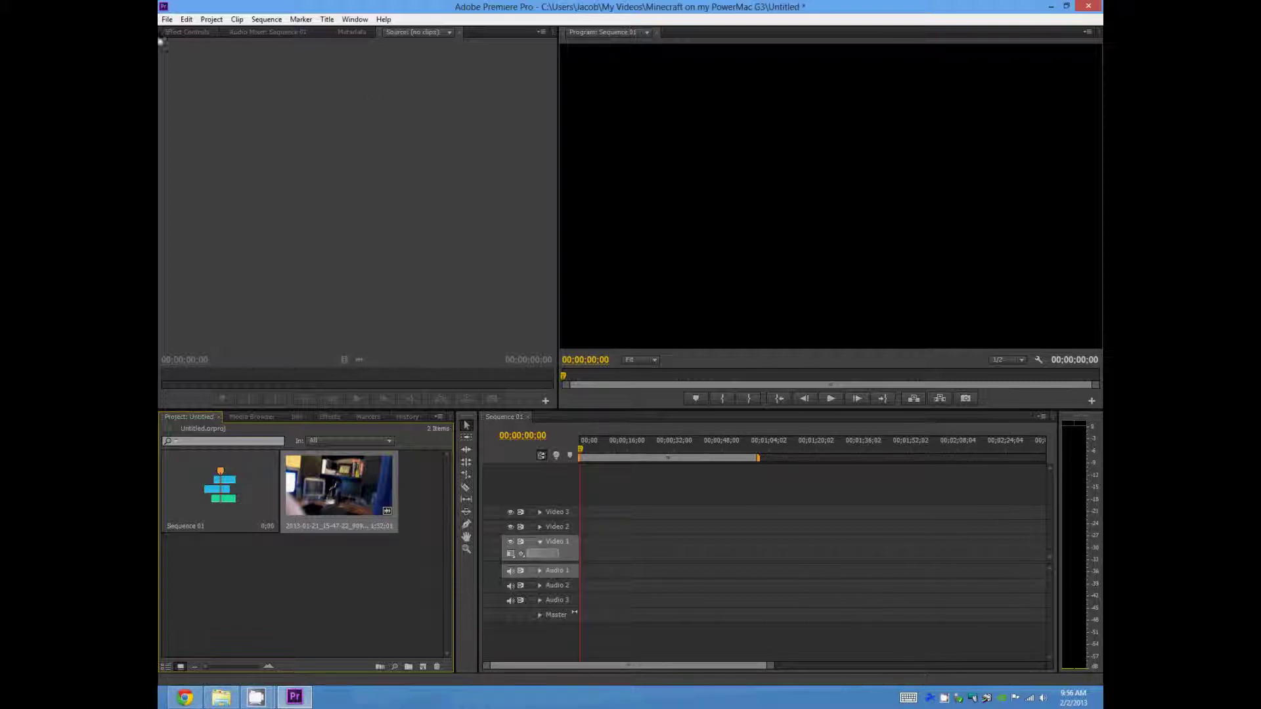
Show the Audio Mixer for Sequence 01 and drag the webcam clip onto the timeline
{"action": "left_click", "coordinate": [187, 32]}
{"action": "left_click", "coordinate": [273, 32]}
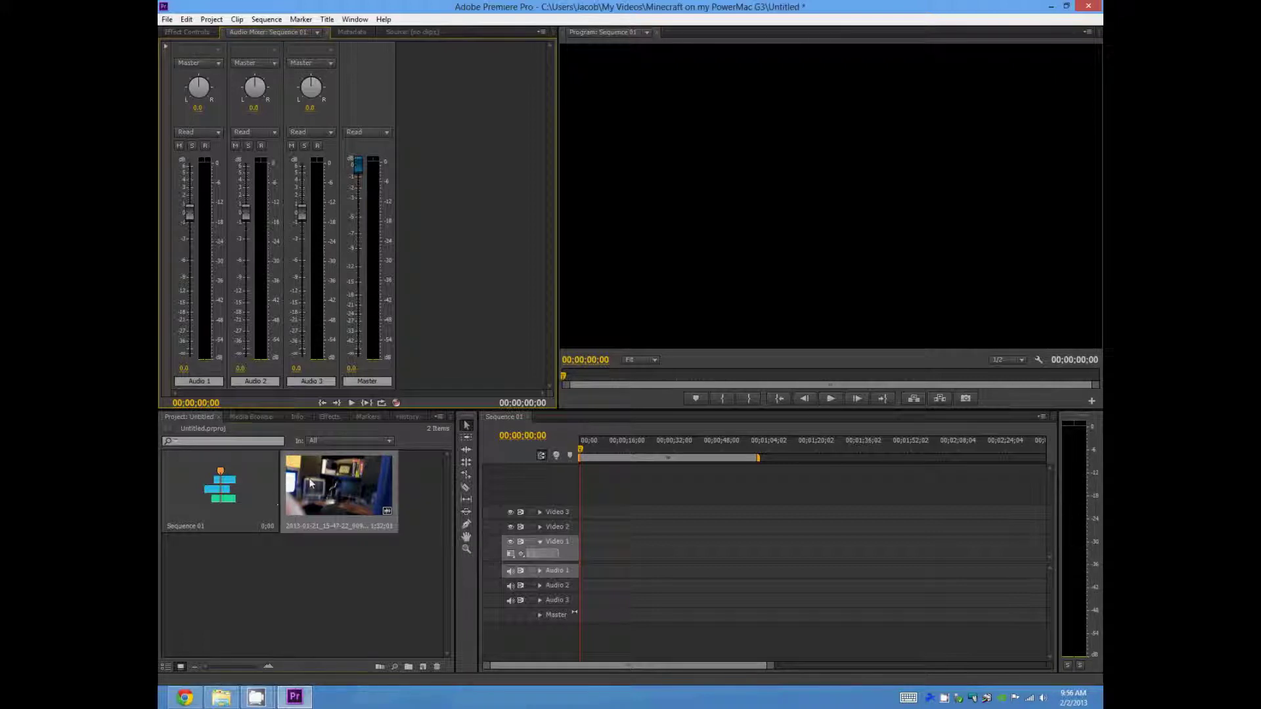
{"action": "left_click_drag", "start_coordinate": [311, 484], "coordinate": [582, 534]}
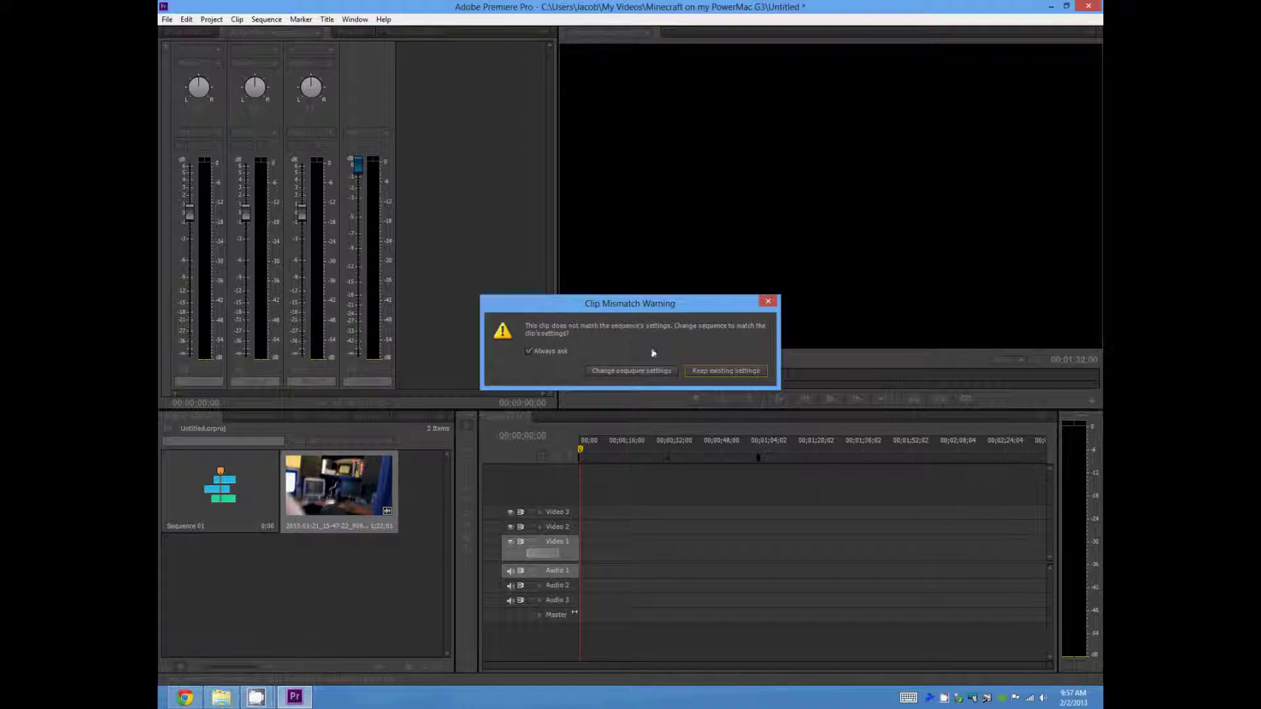
Change the sequence settings to match the clip, placing it on Video 1 and Audio 1
{"action": "left_click", "coordinate": [618, 371]}
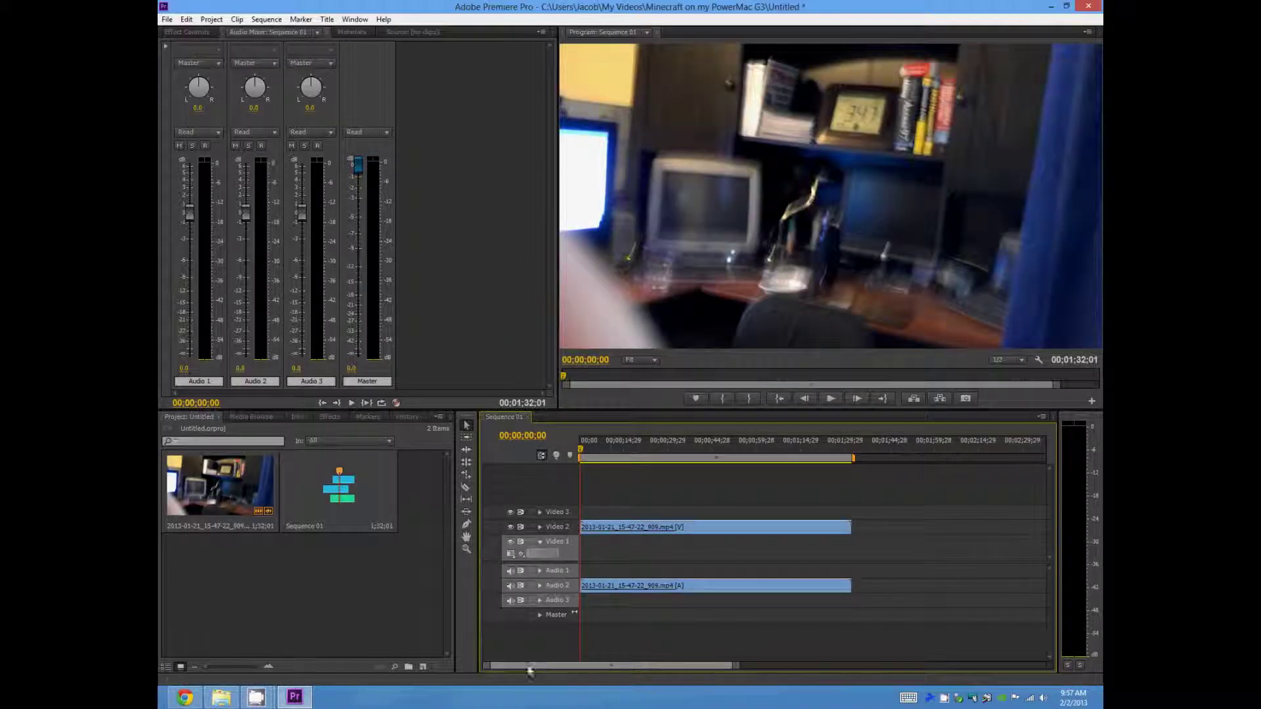
{"action": "left_click_drag", "start_coordinate": [637, 527], "coordinate": [635, 565]}
Nudge the clip just after the sequence start, then play its opening and its end from 01;28
{"action": "left_click_drag", "start_coordinate": [619, 444], "coordinate": [596, 447]}
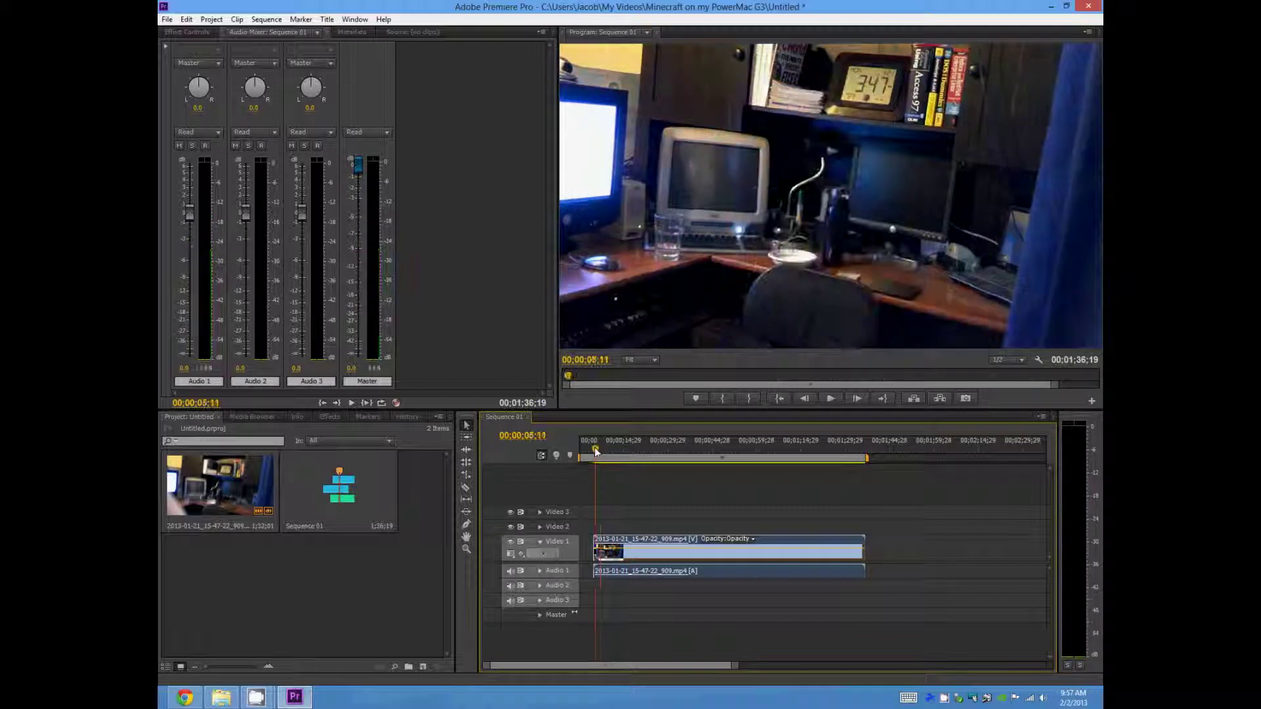
{"action": "key", "text": "space"}
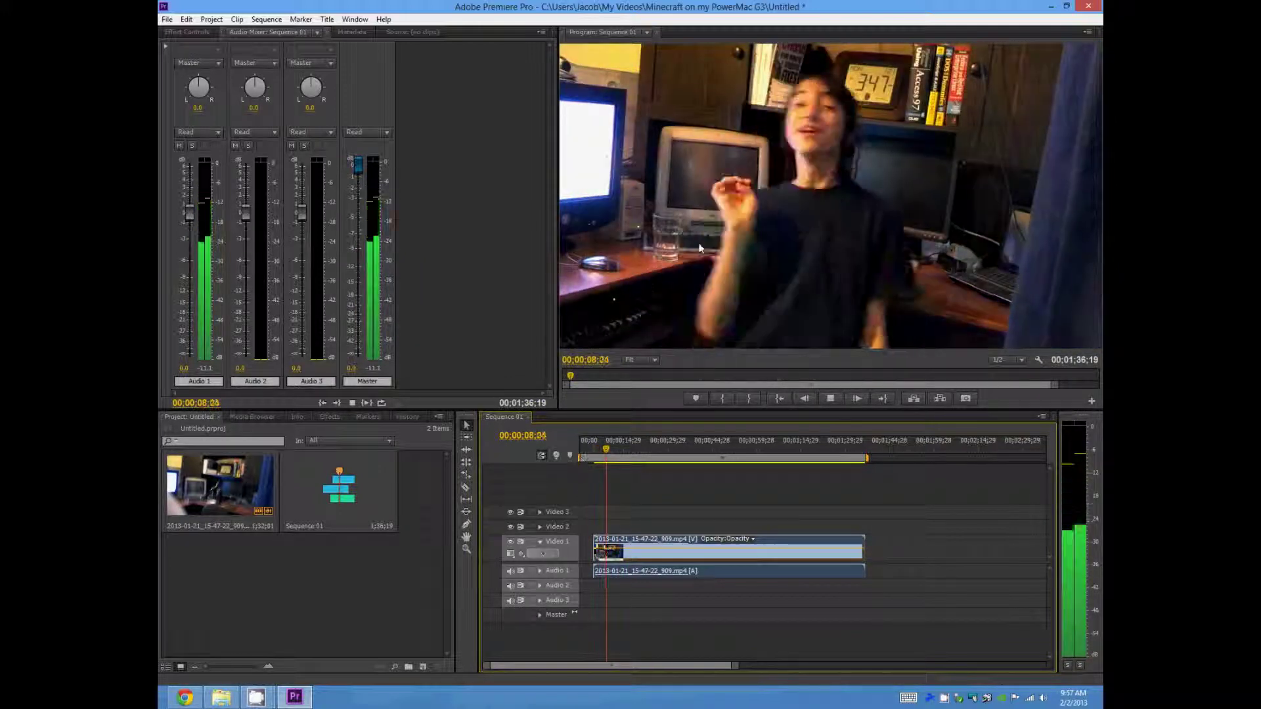
{"action": "key", "text": "space"}
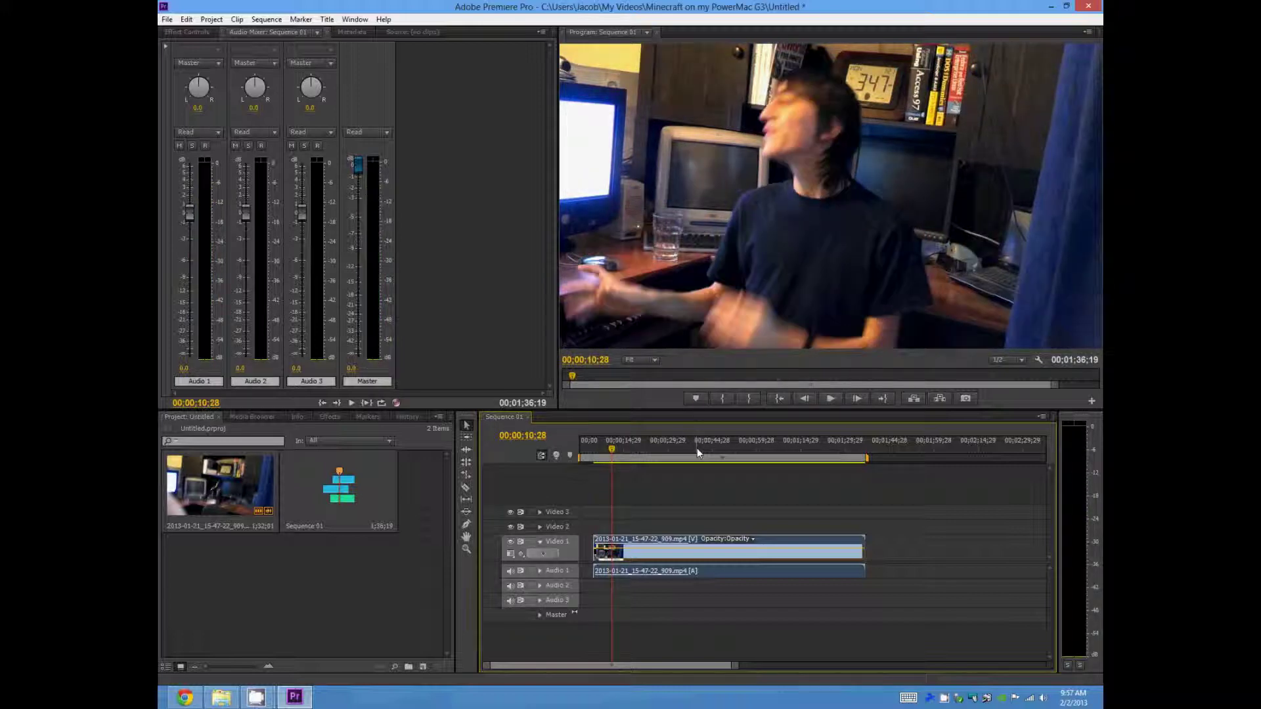
{"action": "left_click", "coordinate": [841, 448]}
{"action": "key", "text": "space"}
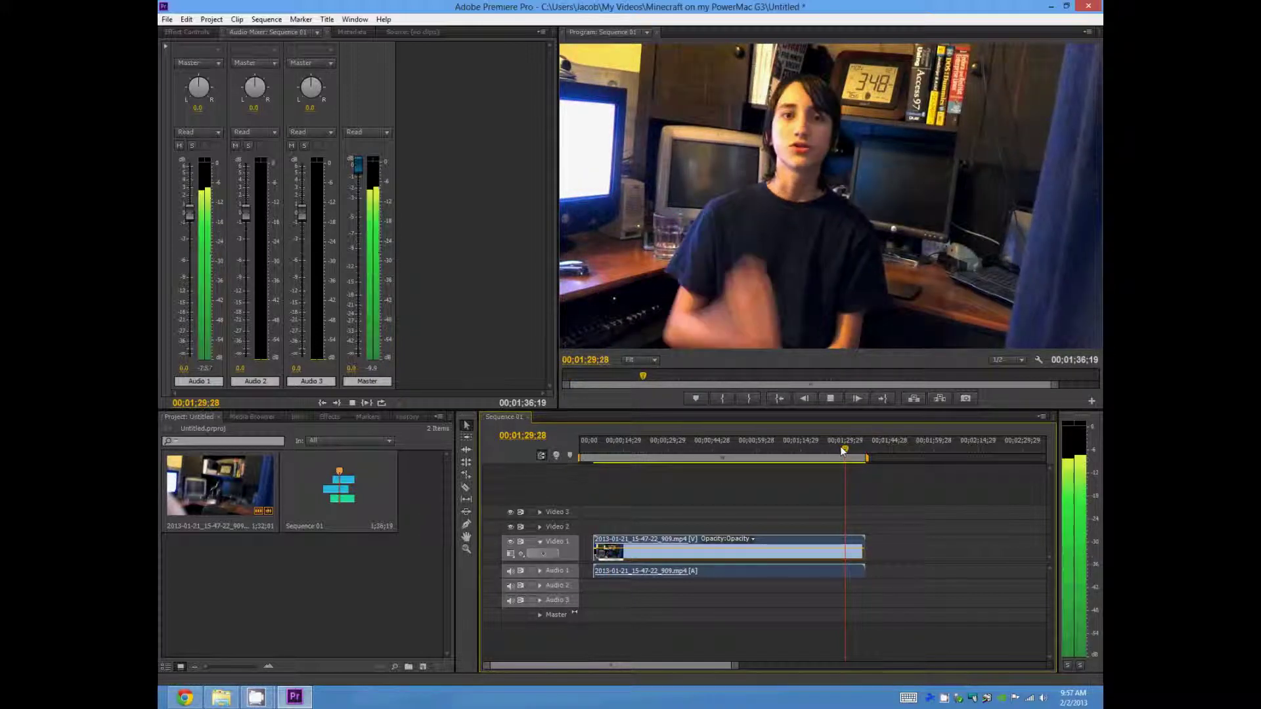
{"action": "key", "text": "space"}
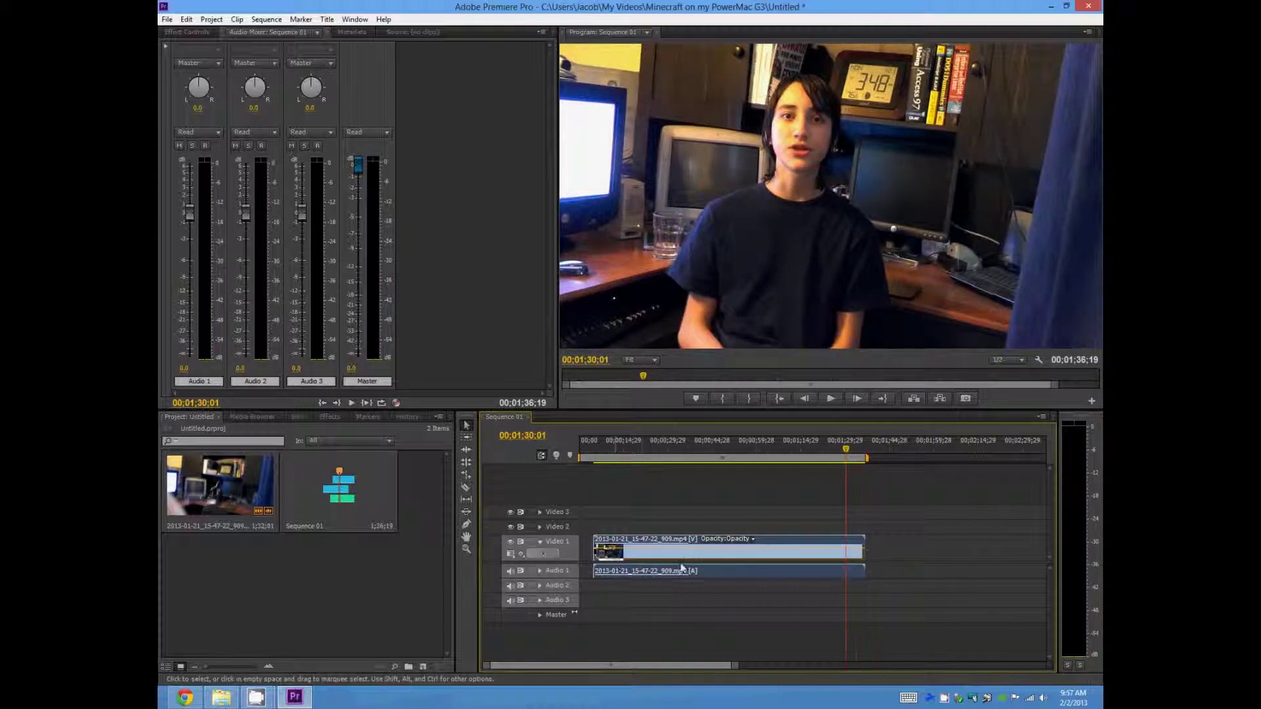
Unlink the clip's video from its audio and drag the video slightly later
{"action": "right_click", "coordinate": [708, 558]}
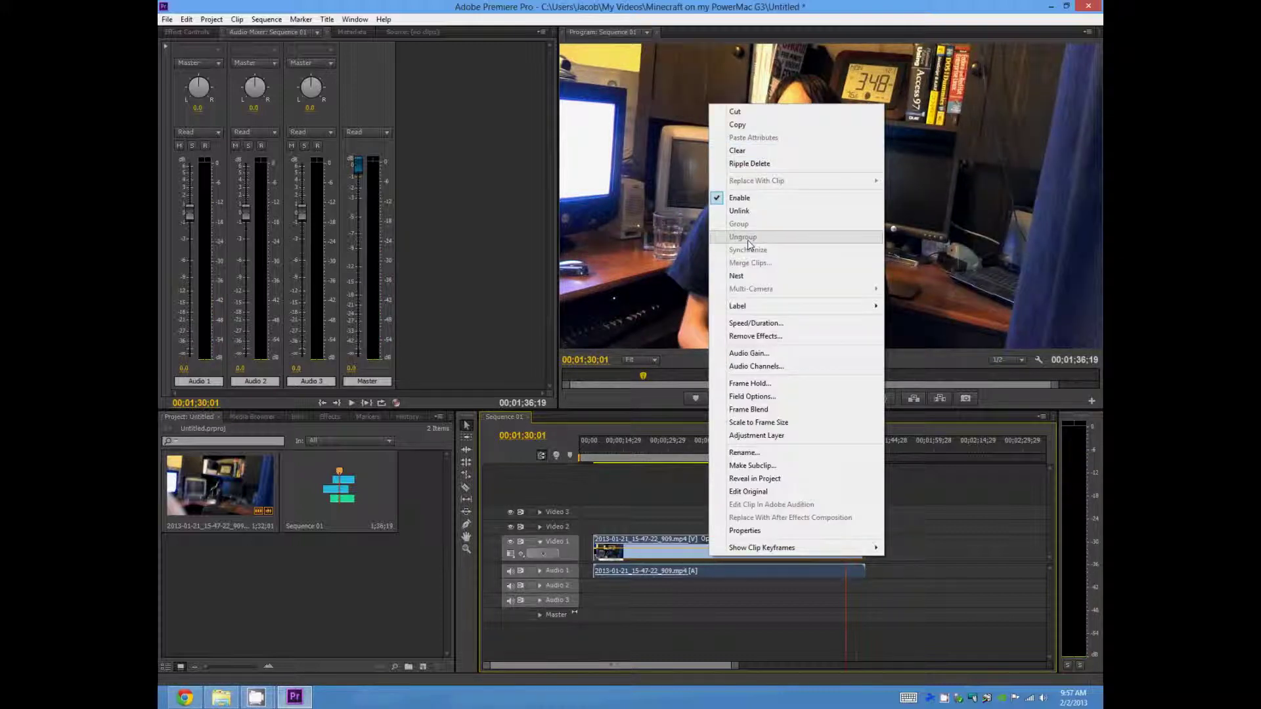
{"action": "left_click", "coordinate": [760, 213]}
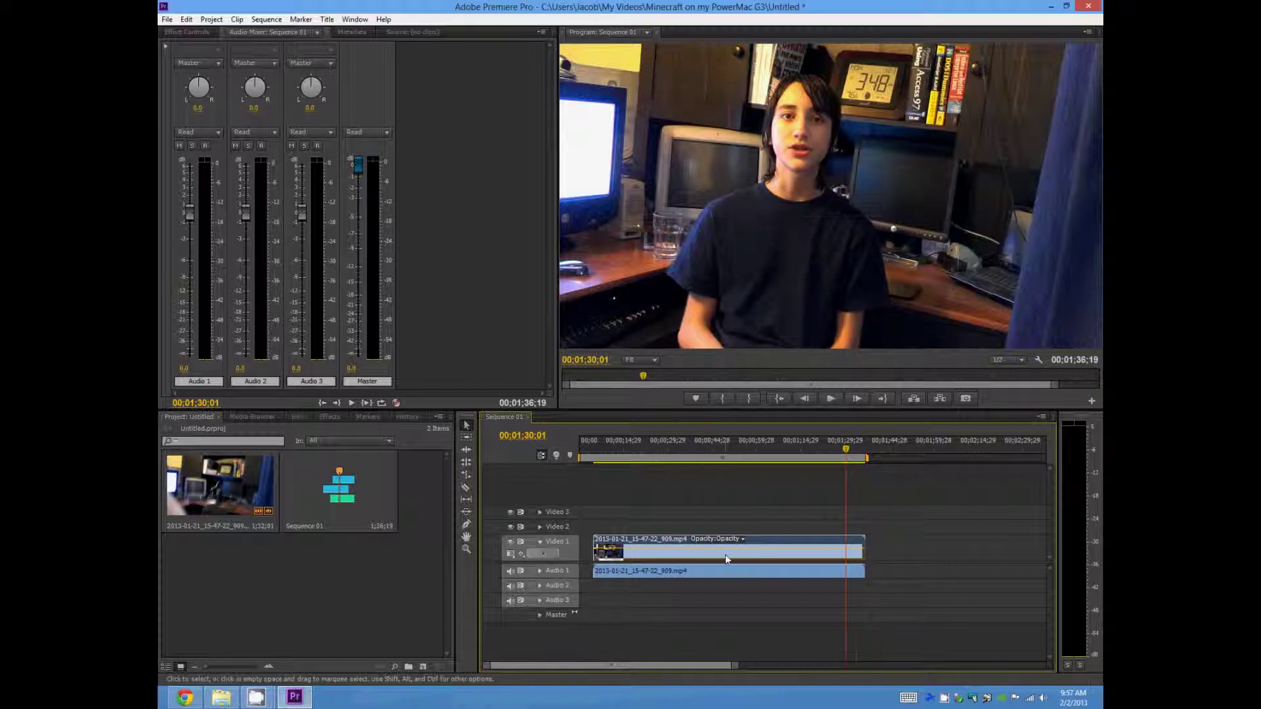
{"action": "left_click_drag", "start_coordinate": [731, 554], "coordinate": [741, 562]}
Play the out-of-sync clip from around 00;00;09, stopping at 00;00;14;14
{"action": "left_click_drag", "start_coordinate": [654, 443], "coordinate": [608, 443]}
{"action": "key", "text": "space"}
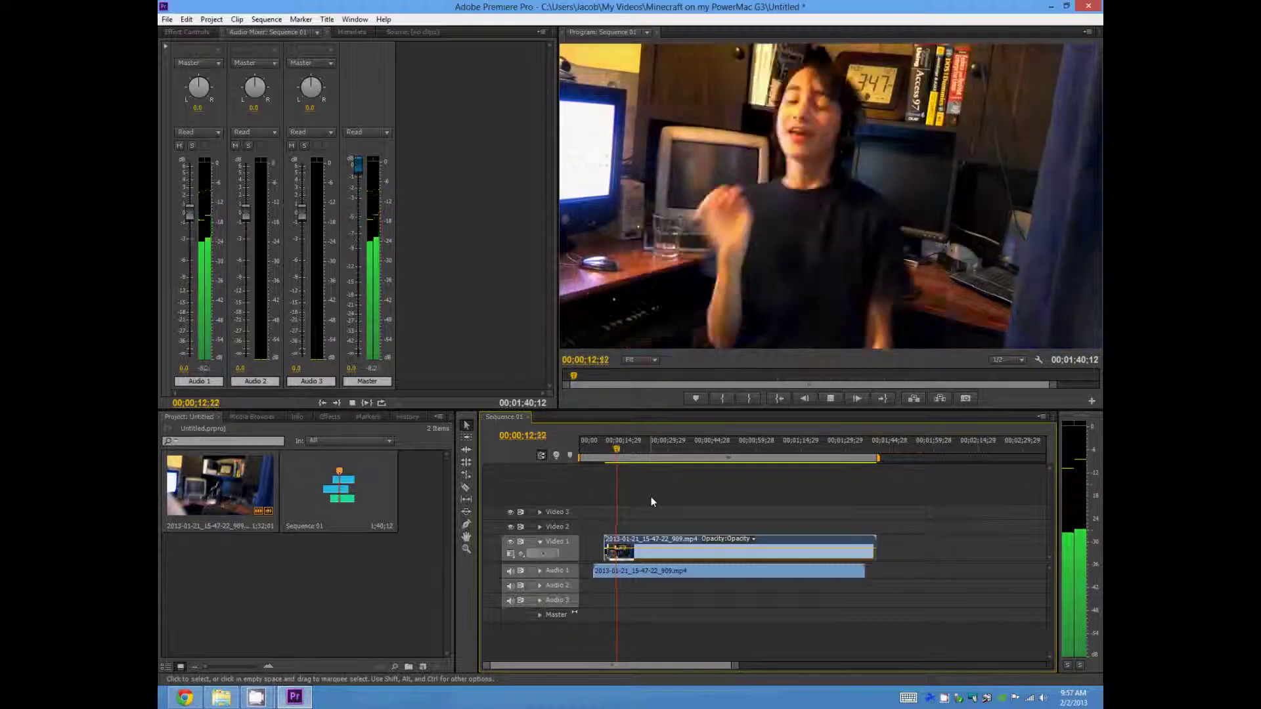
{"action": "key", "text": "space"}
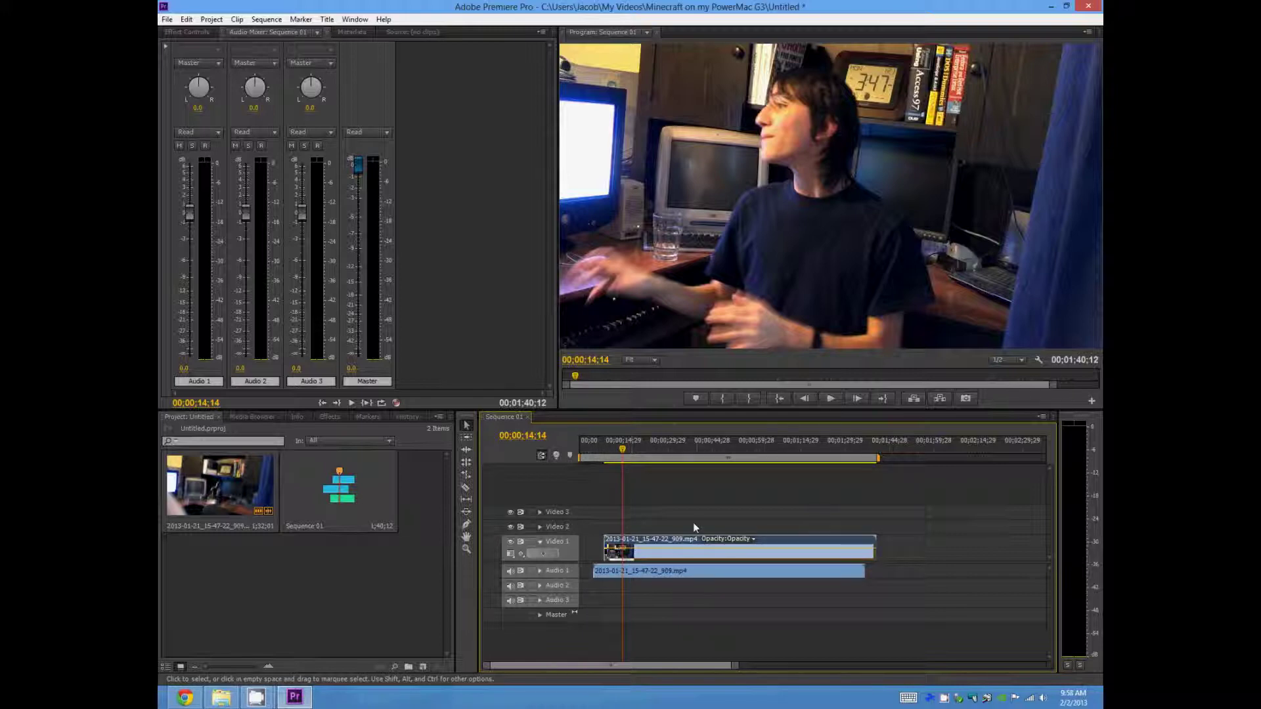
Relink the video and audio clips and move them later in the sequence
{"action": "left_click", "coordinate": [646, 573], "text": "shift"}
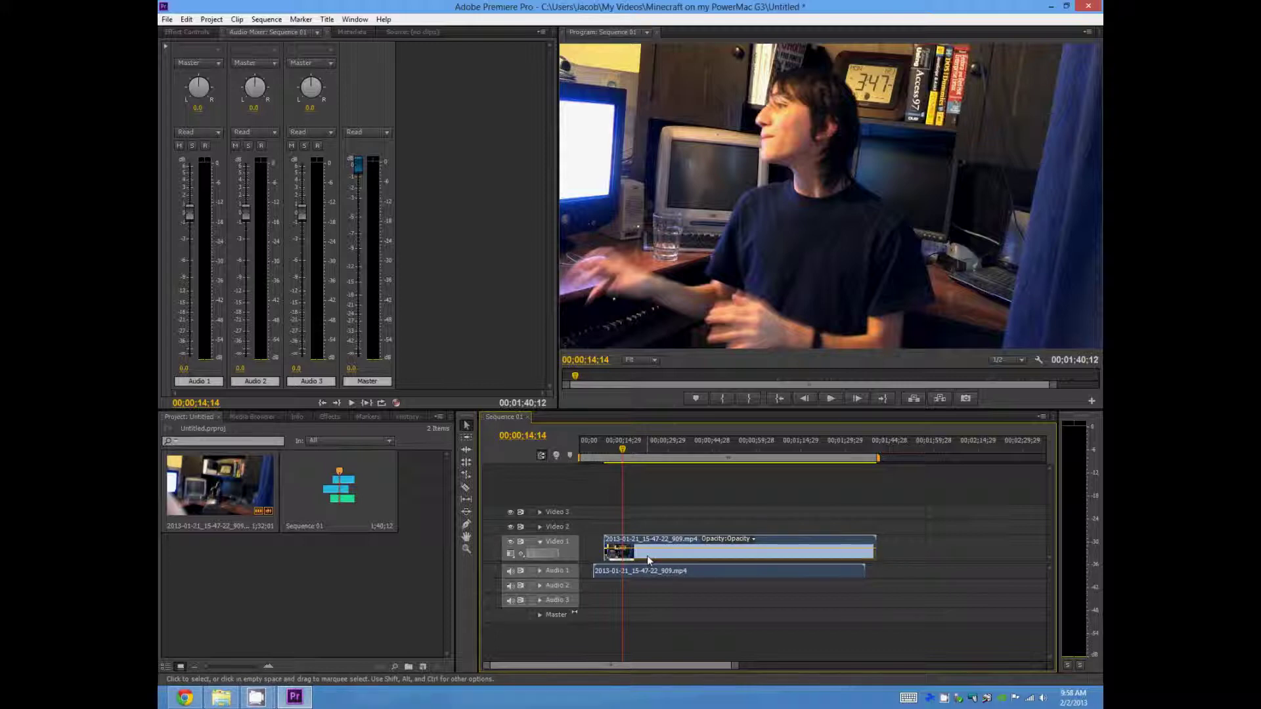
{"action": "right_click", "coordinate": [647, 557]}
{"action": "left_click", "coordinate": [684, 230]}
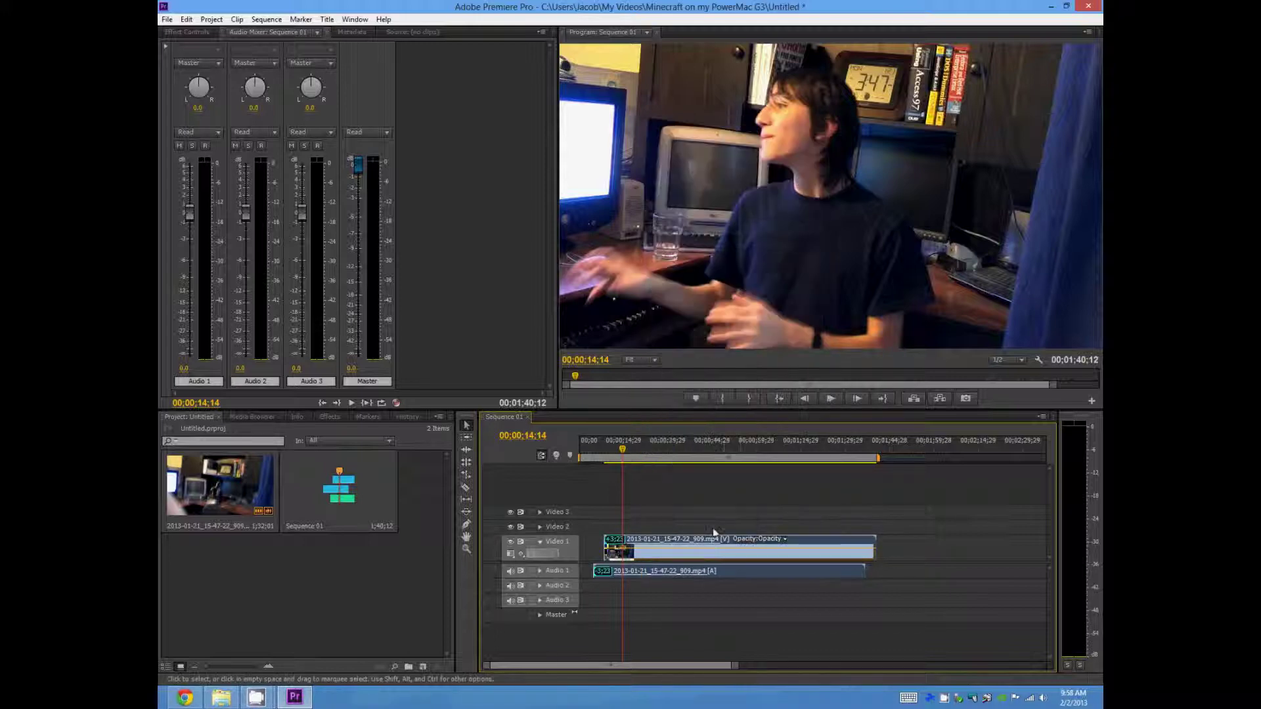
{"action": "left_click_drag", "start_coordinate": [694, 558], "coordinate": [787, 558]}
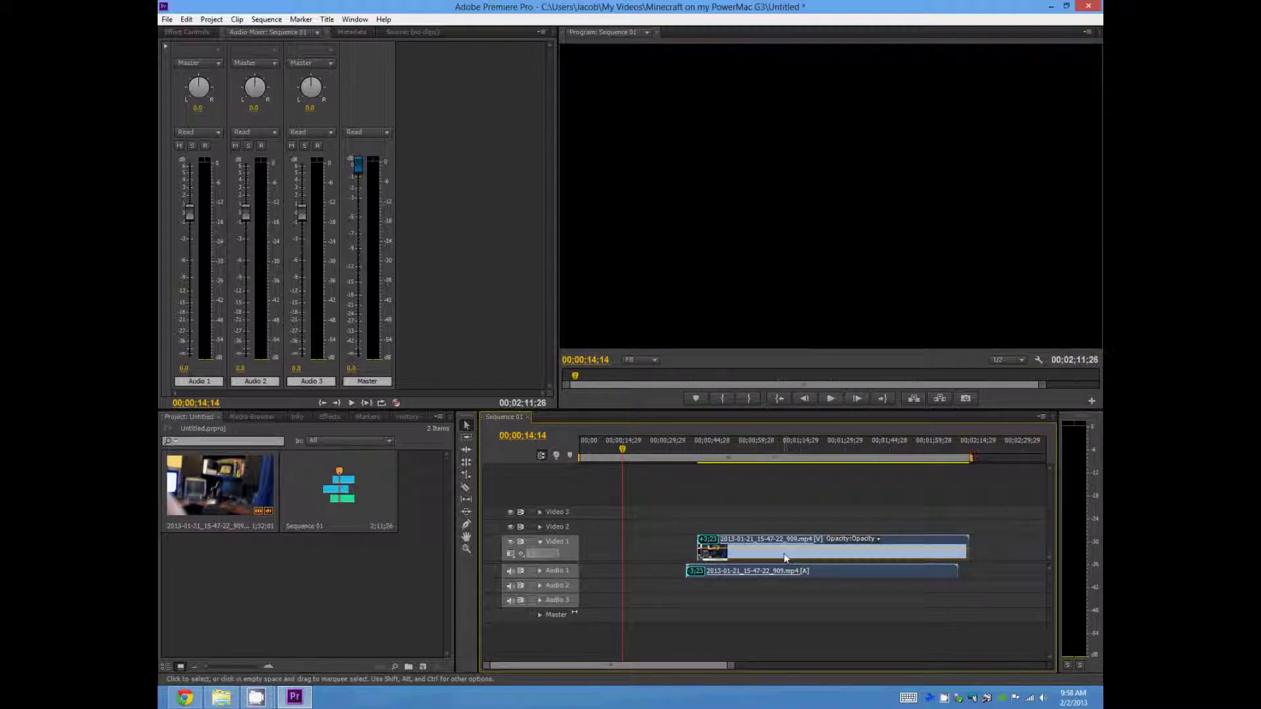
Razor-split the clip at about 00;00;55;10, separate the pieces, then delete both
{"action": "left_click", "coordinate": [740, 450]}
{"action": "left_click", "coordinate": [467, 490]}
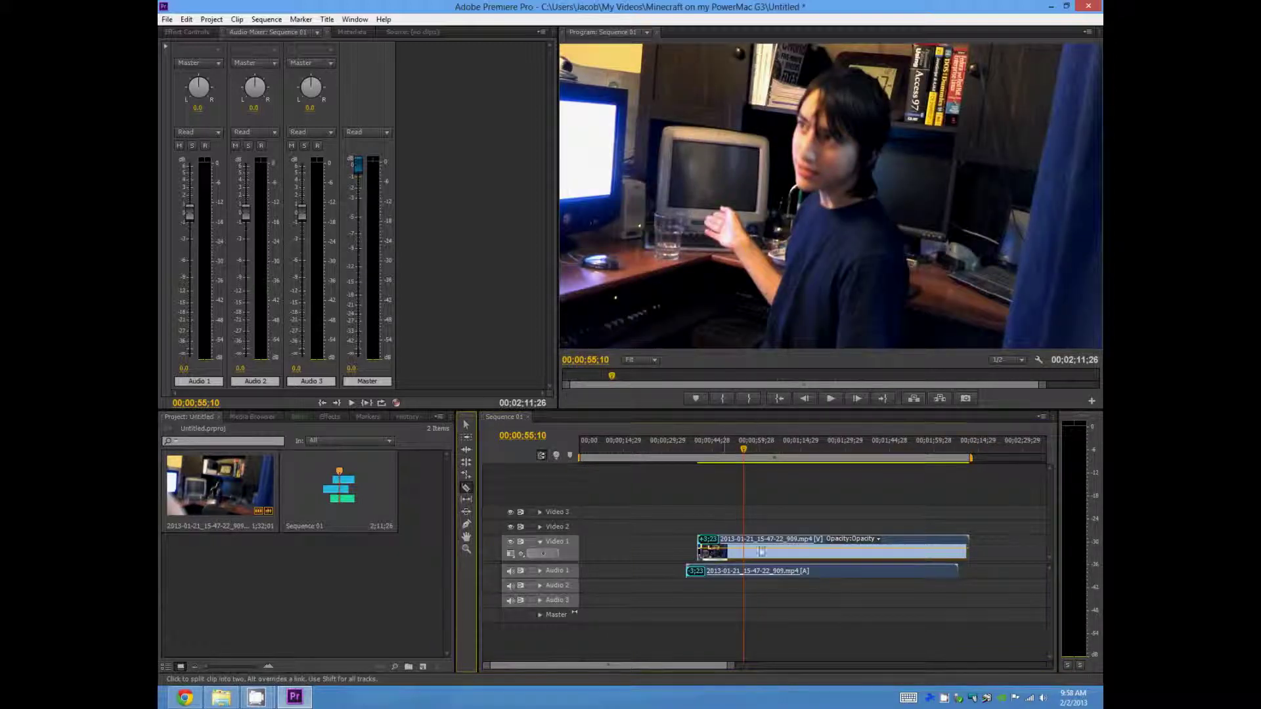
{"action": "left_click", "coordinate": [758, 549]}
{"action": "left_click", "coordinate": [466, 425]}
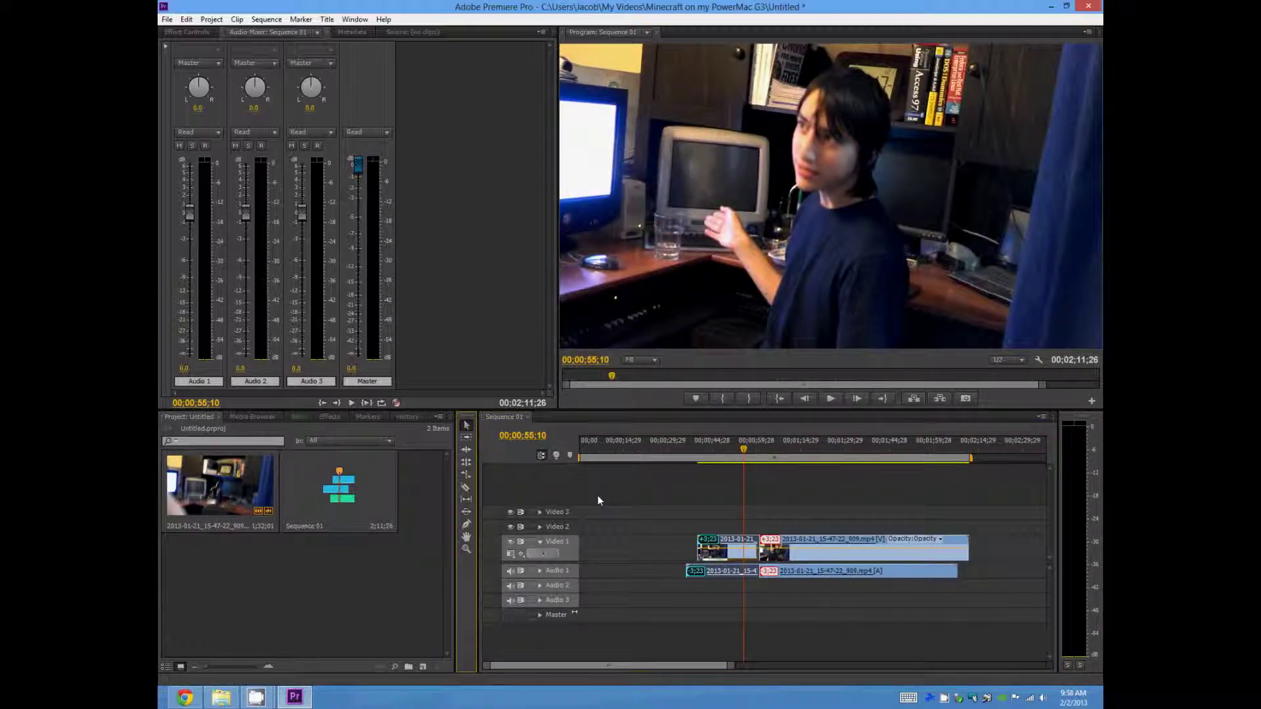
{"action": "left_click_drag", "start_coordinate": [838, 545], "coordinate": [861, 544]}
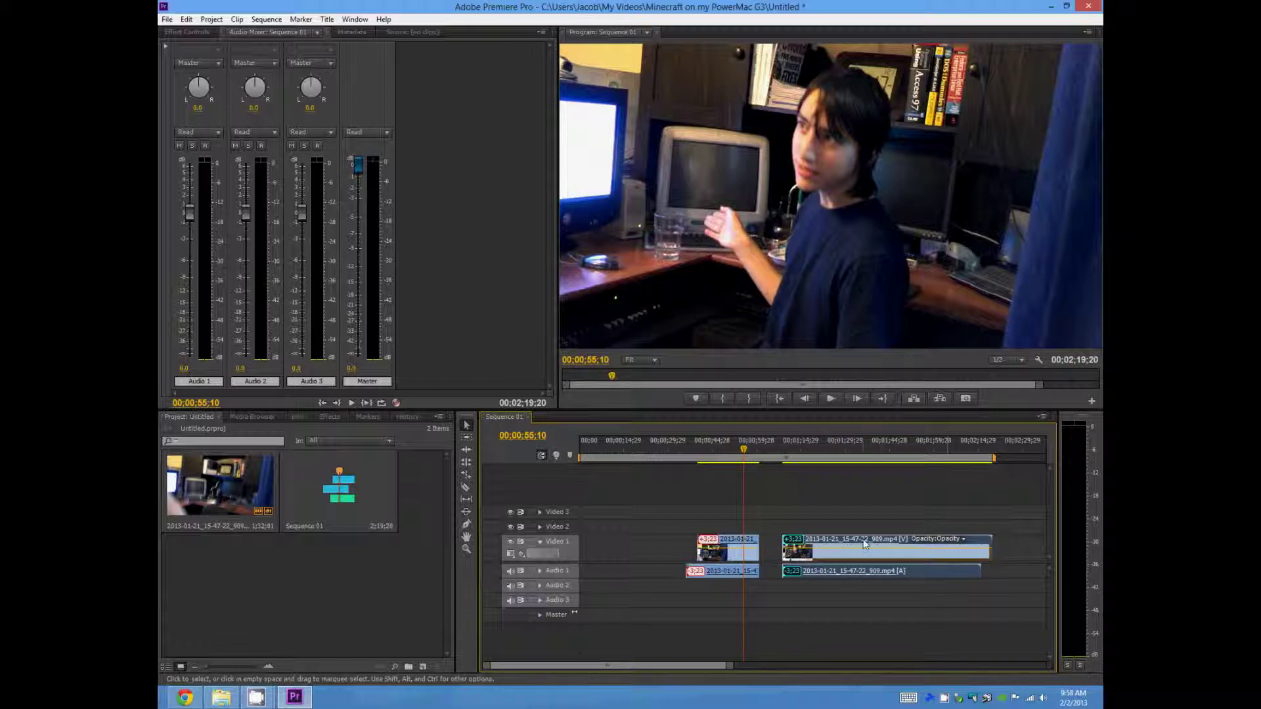
{"action": "key", "text": "Delete"}
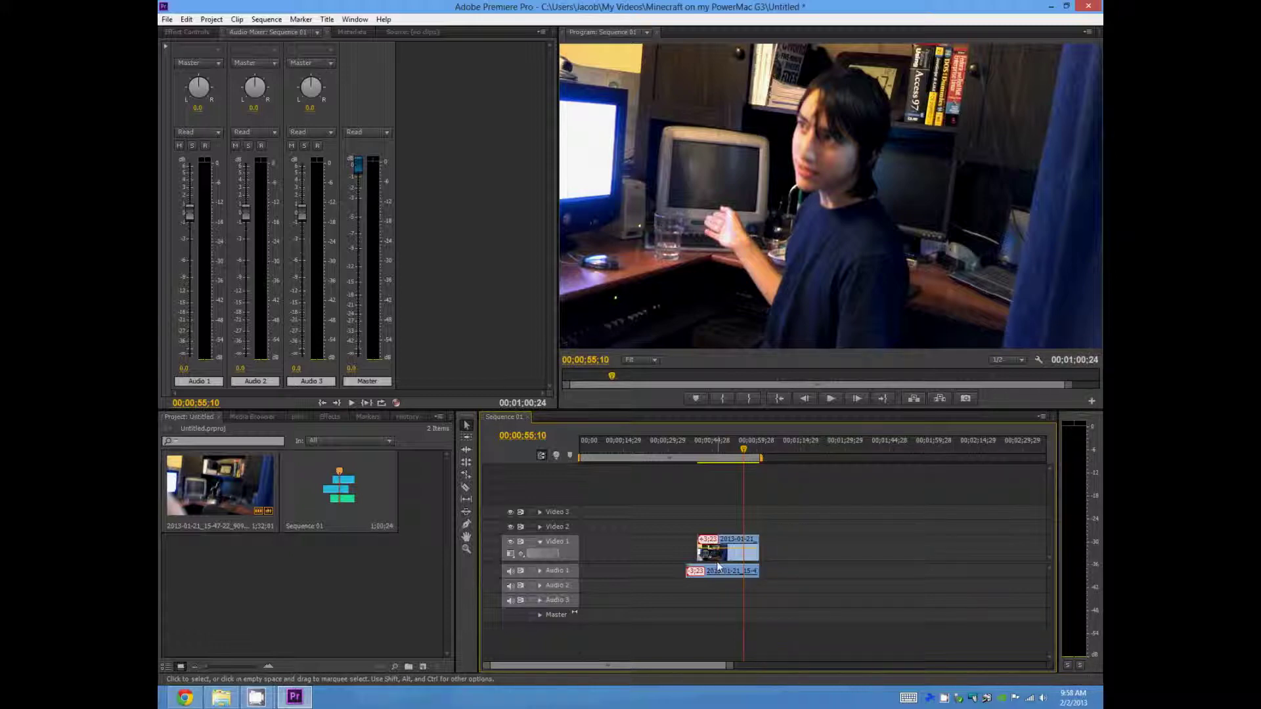
{"action": "key", "text": "Delete"}
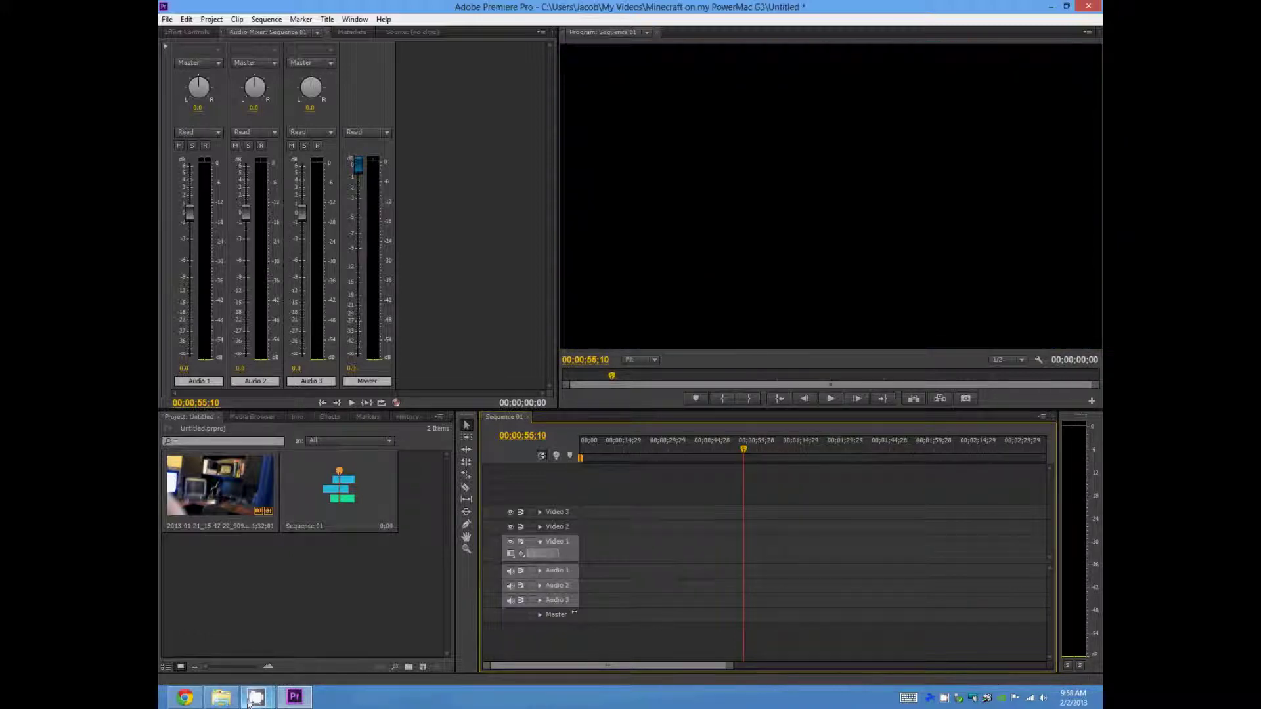
Check the CamStudio recorder, then place the webcam clip back at the start of Video 1
{"action": "mouse_move", "coordinate": [249, 701]}
{"action": "left_click", "coordinate": [297, 610]}
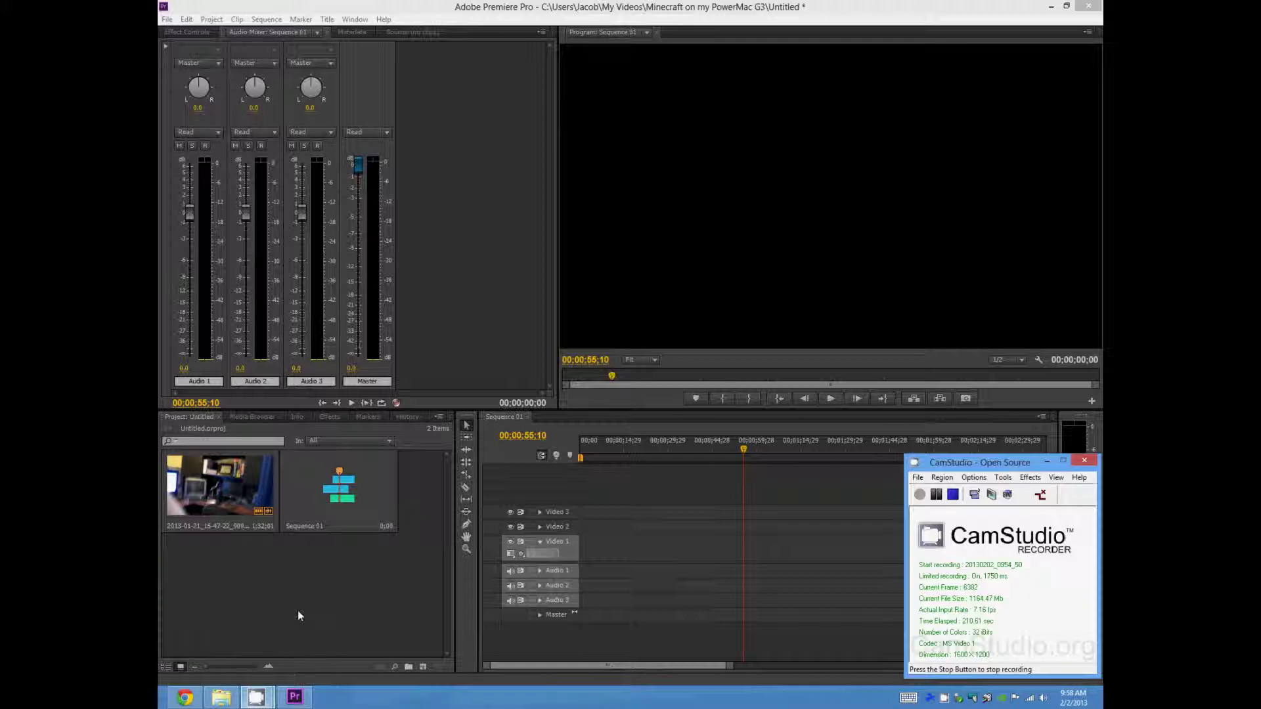
{"action": "left_click", "coordinate": [816, 547]}
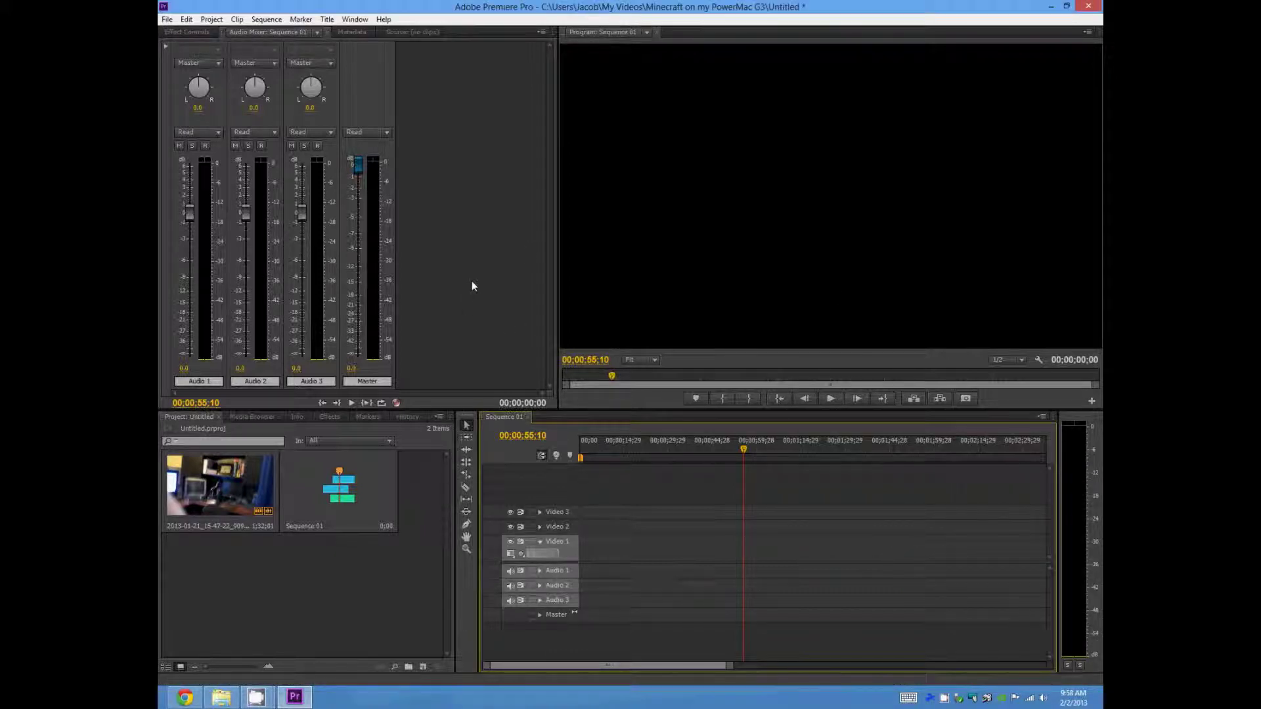
{"action": "left_click_drag", "start_coordinate": [220, 486], "coordinate": [598, 550]}
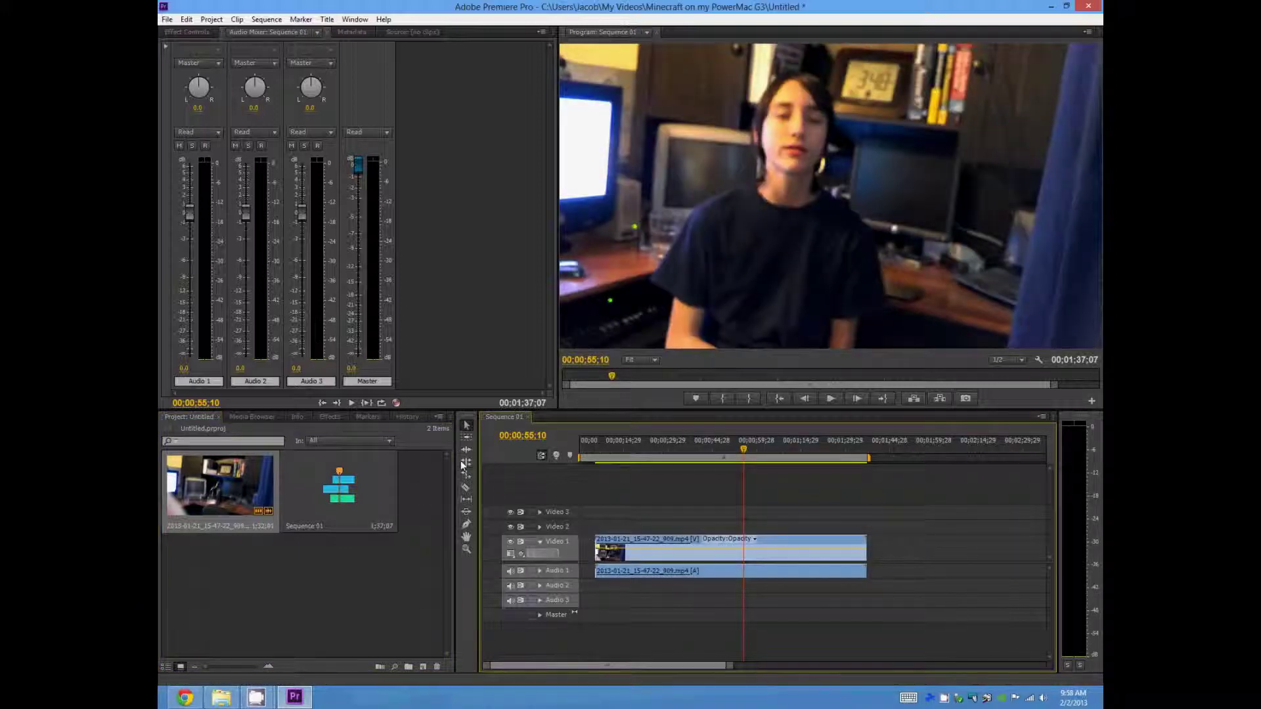
{"action": "left_click", "coordinate": [466, 474]}
{"action": "left_click", "coordinate": [630, 554]}
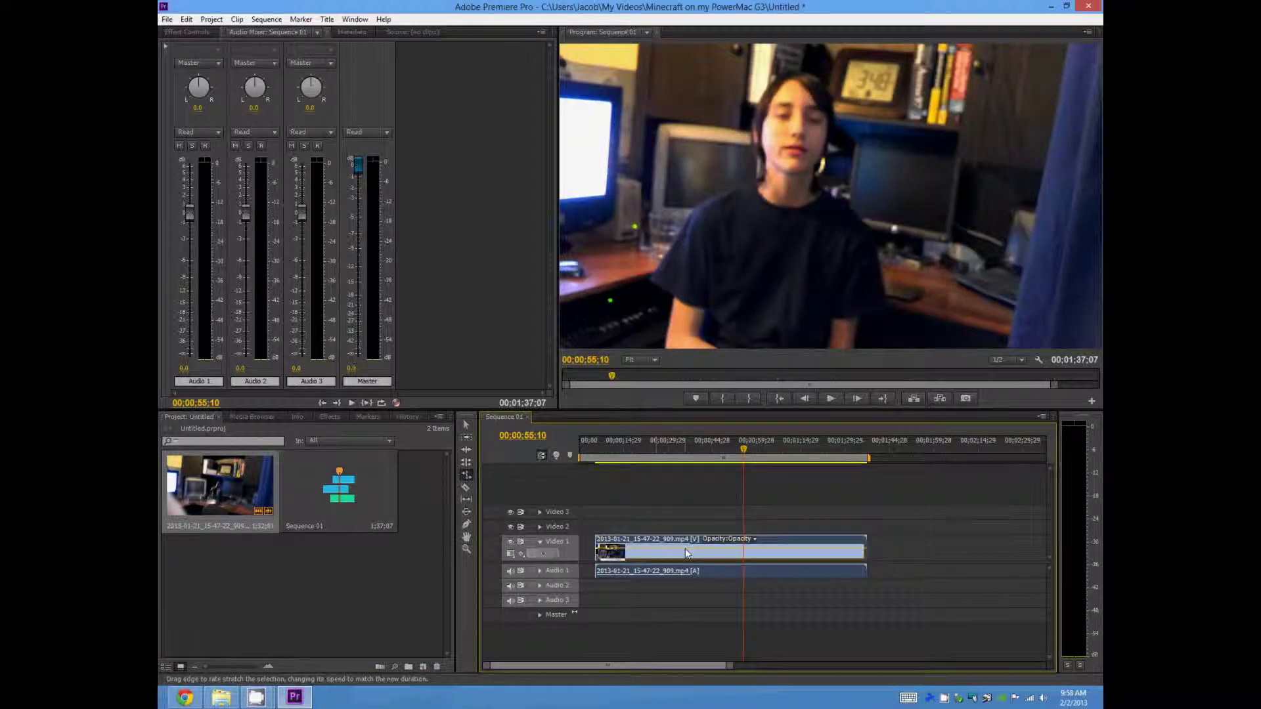
Make five Razor cuts across the webcam clip
{"action": "key", "text": "c"}
{"action": "left_click", "coordinate": [662, 552]}
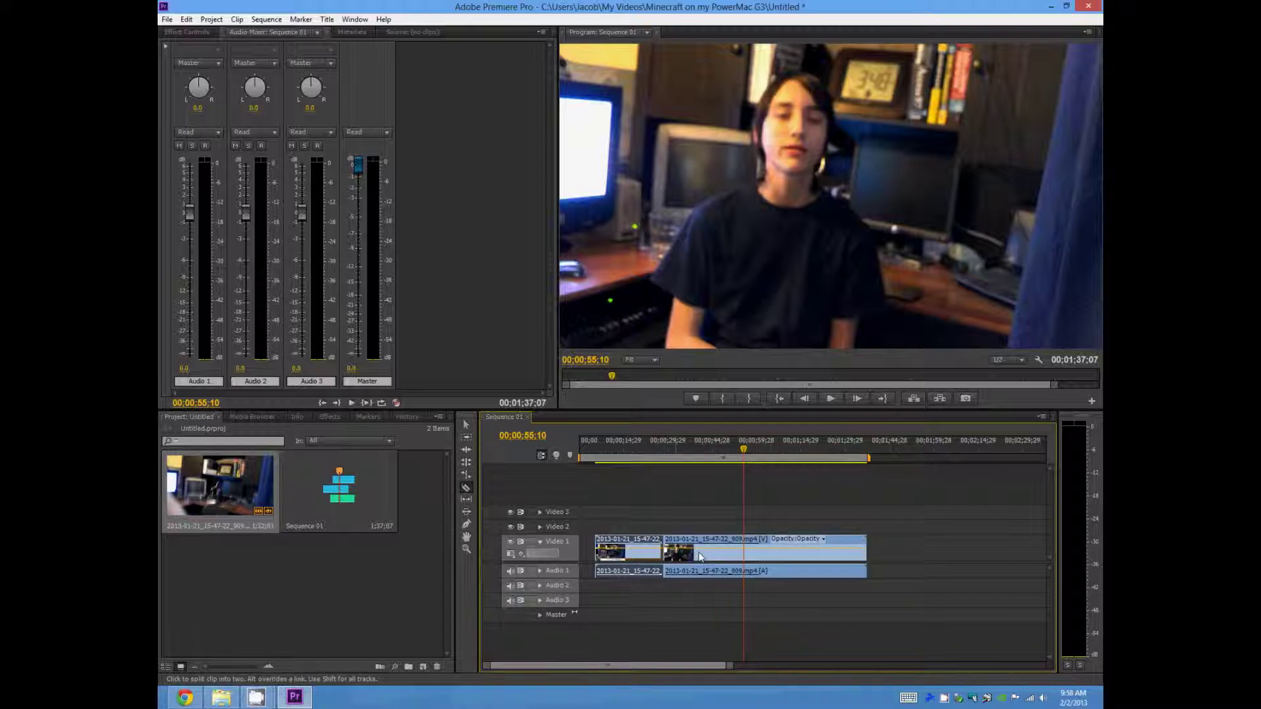
{"action": "left_click", "coordinate": [769, 551]}
{"action": "left_click", "coordinate": [808, 553]}
{"action": "left_click", "coordinate": [723, 553]}
{"action": "left_click", "coordinate": [693, 553]}
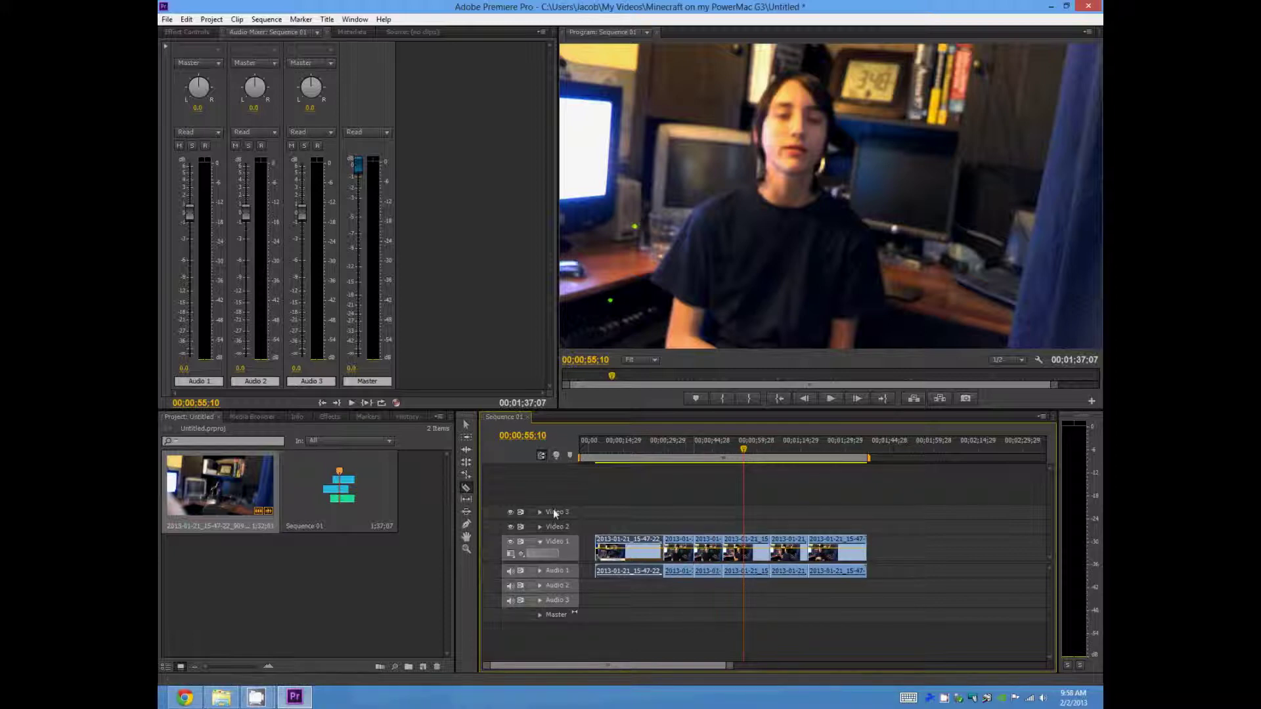
Drag the last two clip pieces right, opening gaps between them
{"action": "left_click", "coordinate": [466, 426]}
{"action": "left_click_drag", "start_coordinate": [835, 551], "coordinate": [885, 551]}
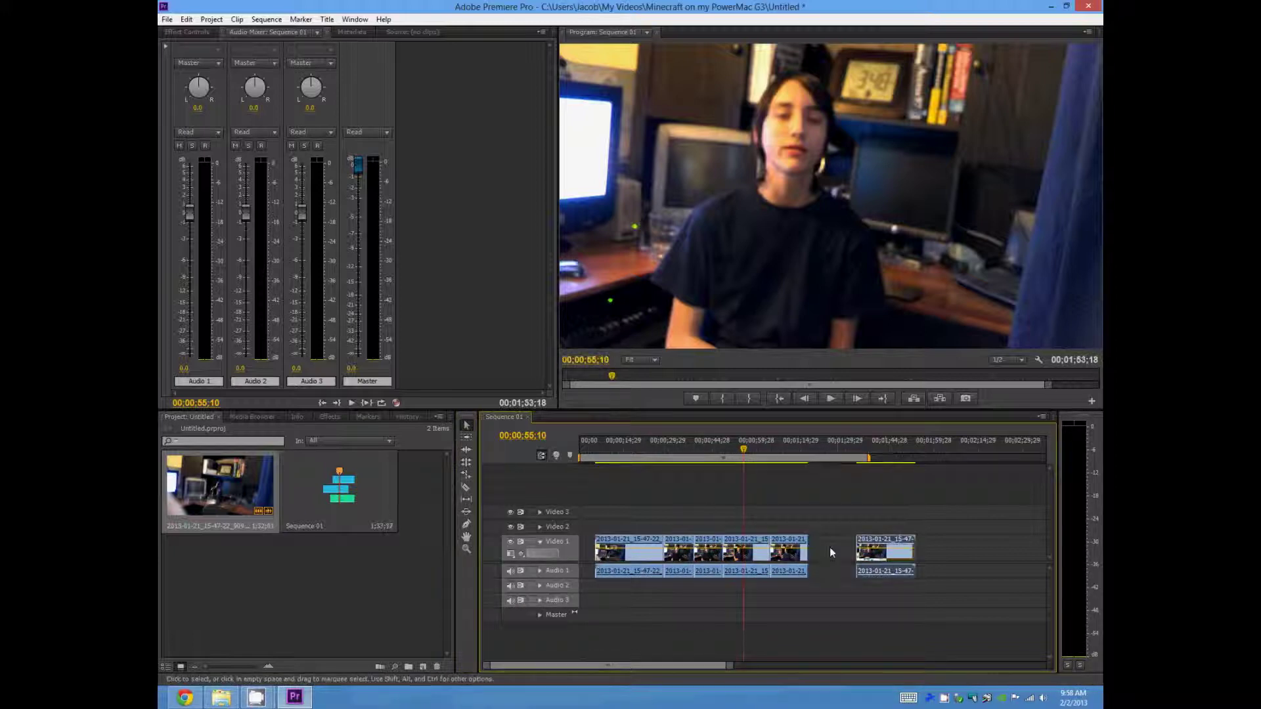
{"action": "left_click_drag", "start_coordinate": [792, 553], "coordinate": [821, 553]}
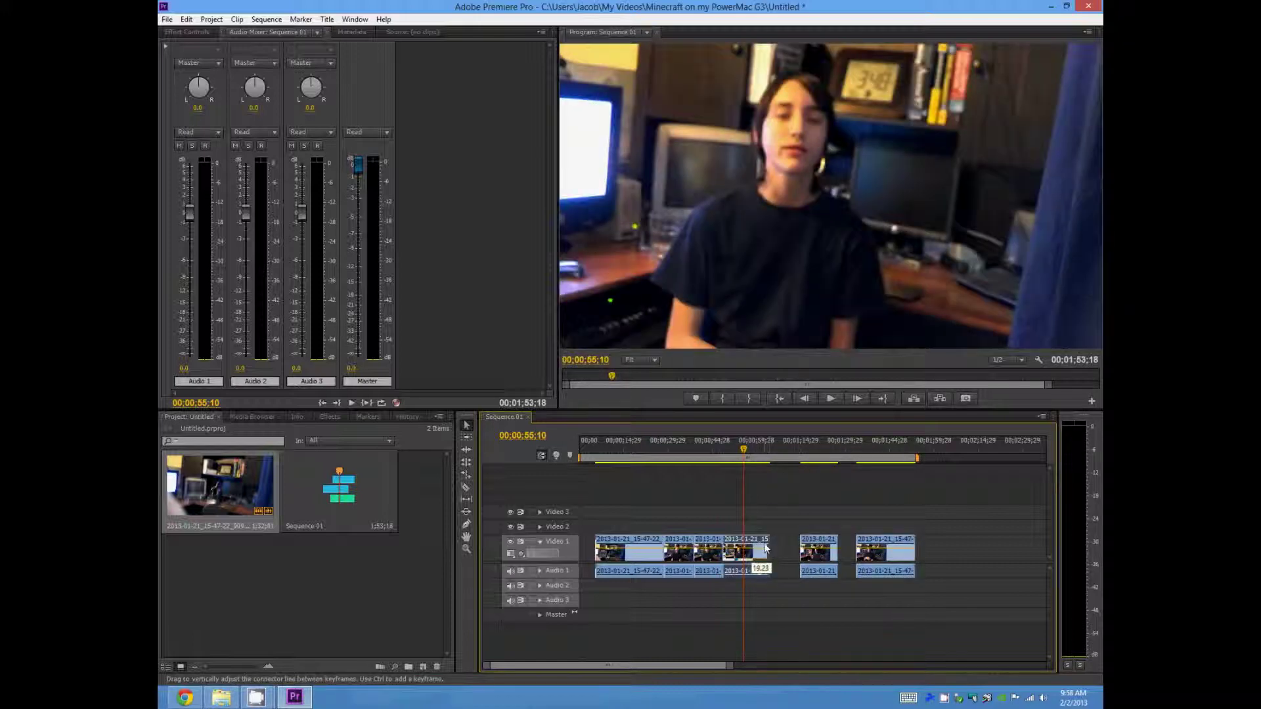
Play the cut sequence from about 49 seconds and bring up the audio clip's options
{"action": "key", "text": "j"}
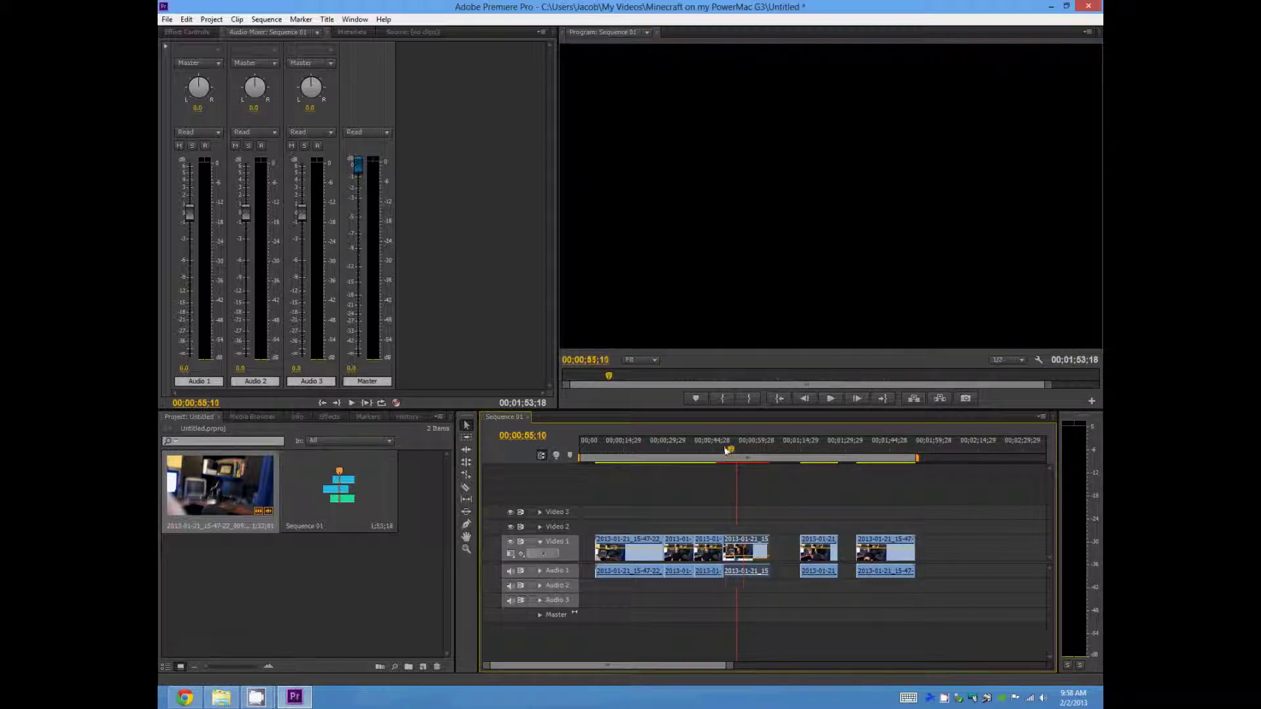
{"action": "key", "text": "space"}
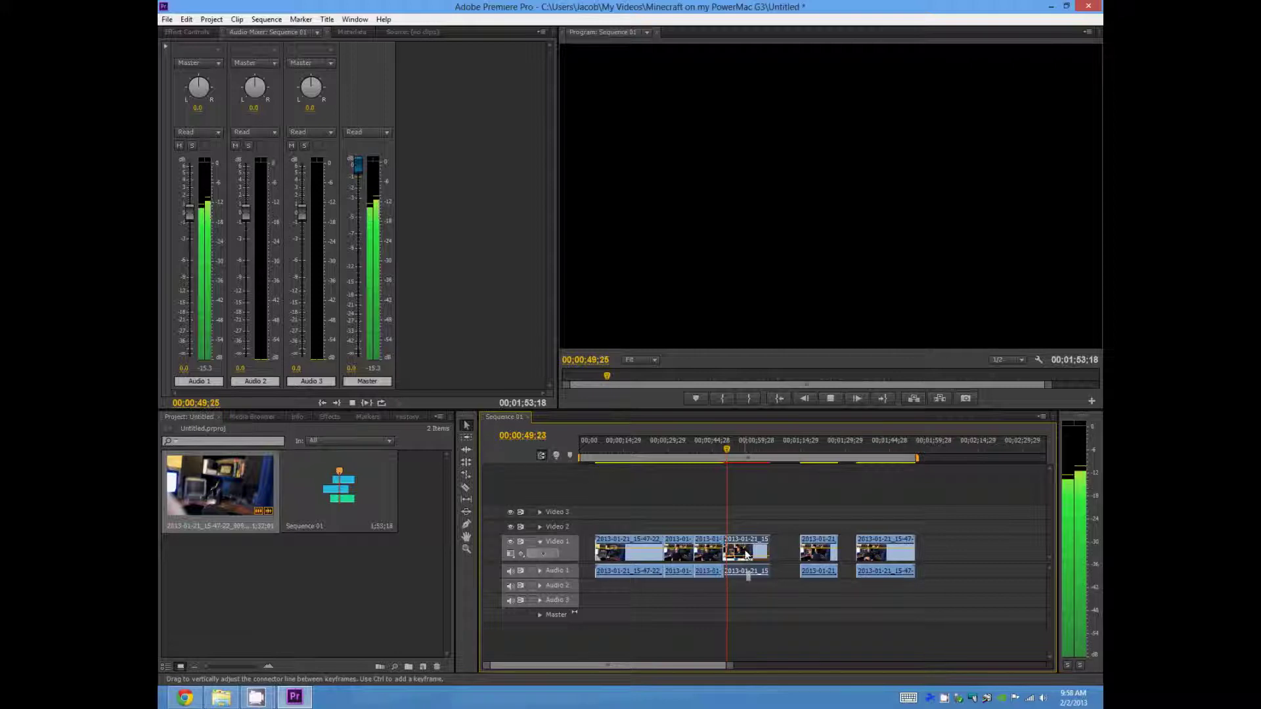
{"action": "left_click_drag", "start_coordinate": [747, 554], "coordinate": [748, 556]}
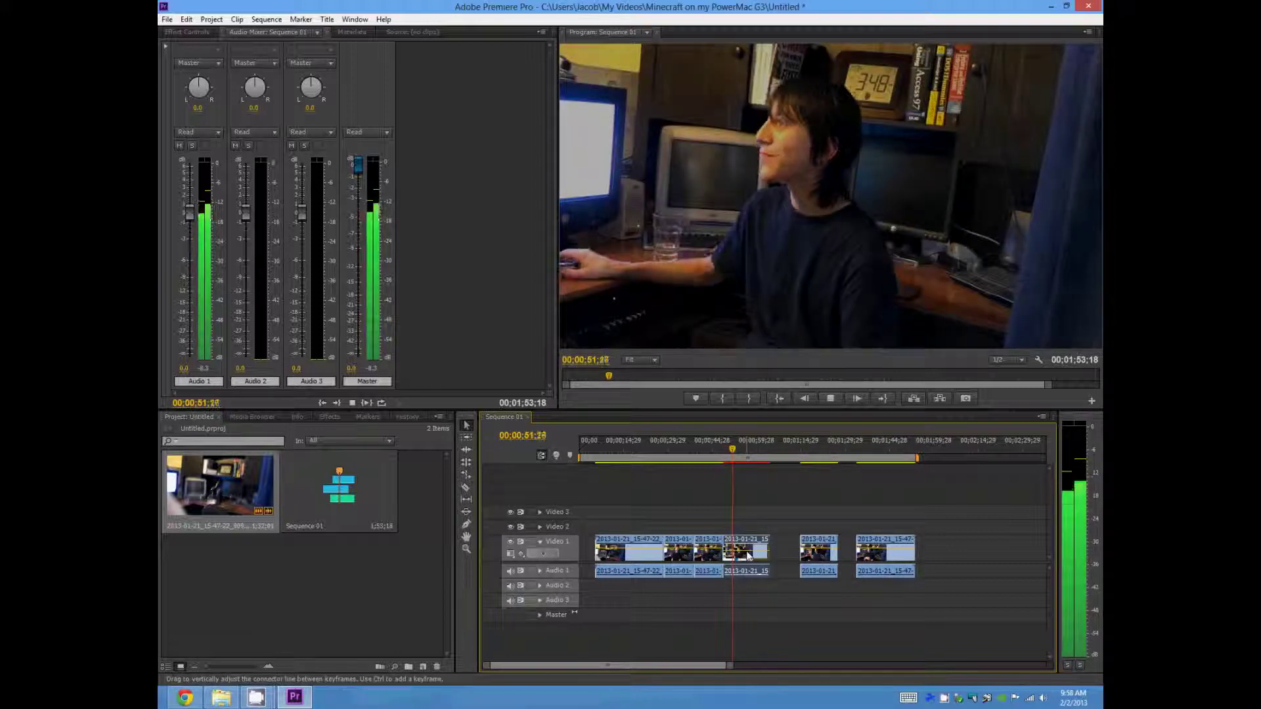
{"action": "key", "text": "space"}
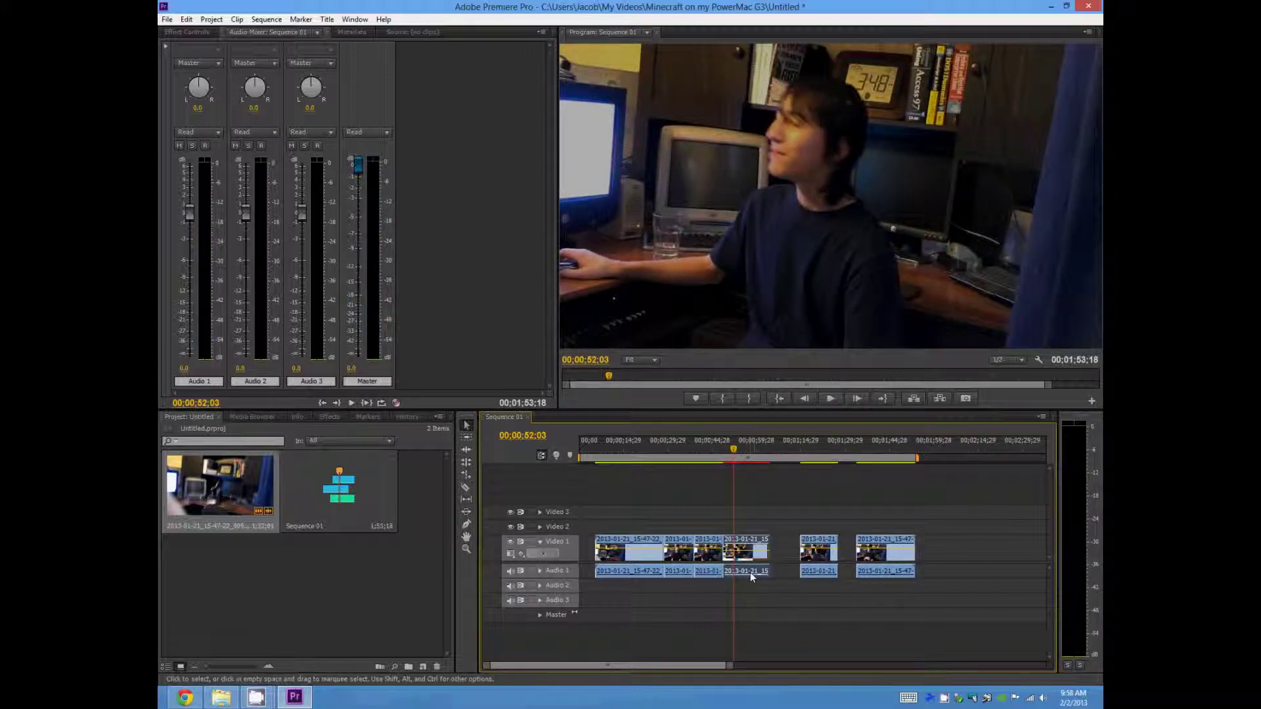
{"action": "right_click", "coordinate": [751, 572]}
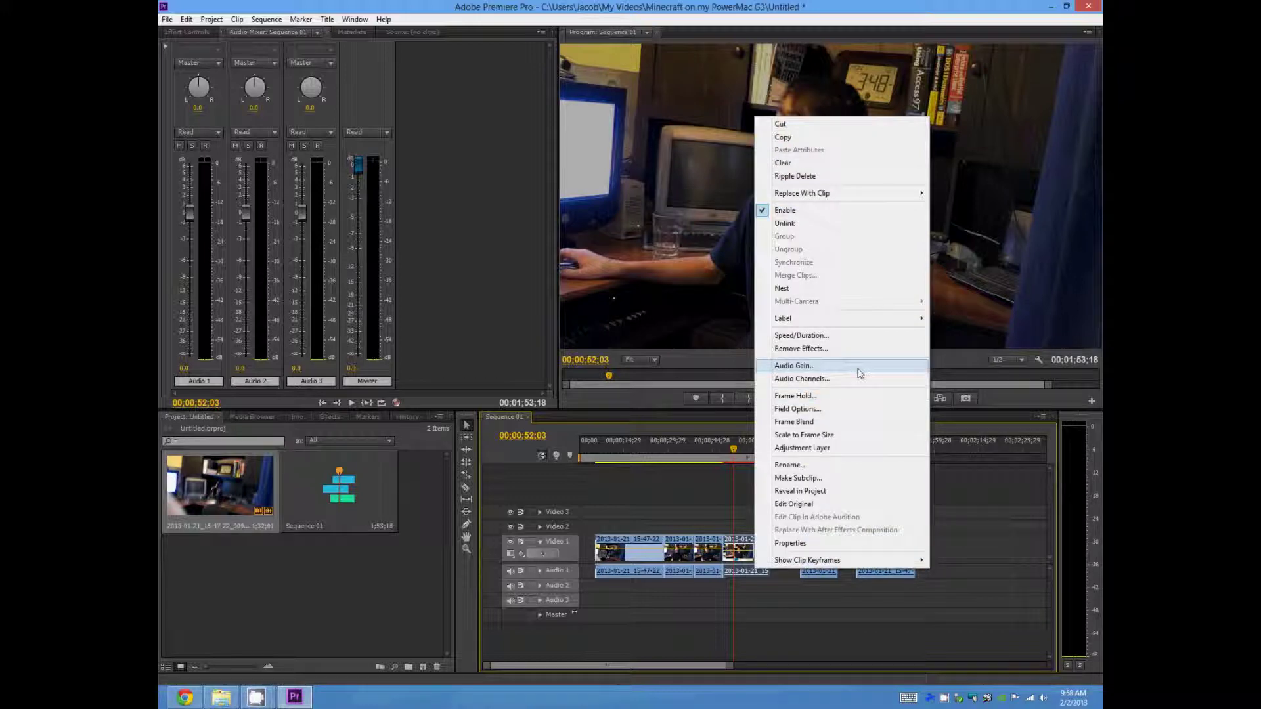
During playback, lower Audio 3 to about -7.1 dB and Audio 1 to about -5.8 dB, keeping Master at 0 dB
{"action": "left_click", "coordinate": [745, 523]}
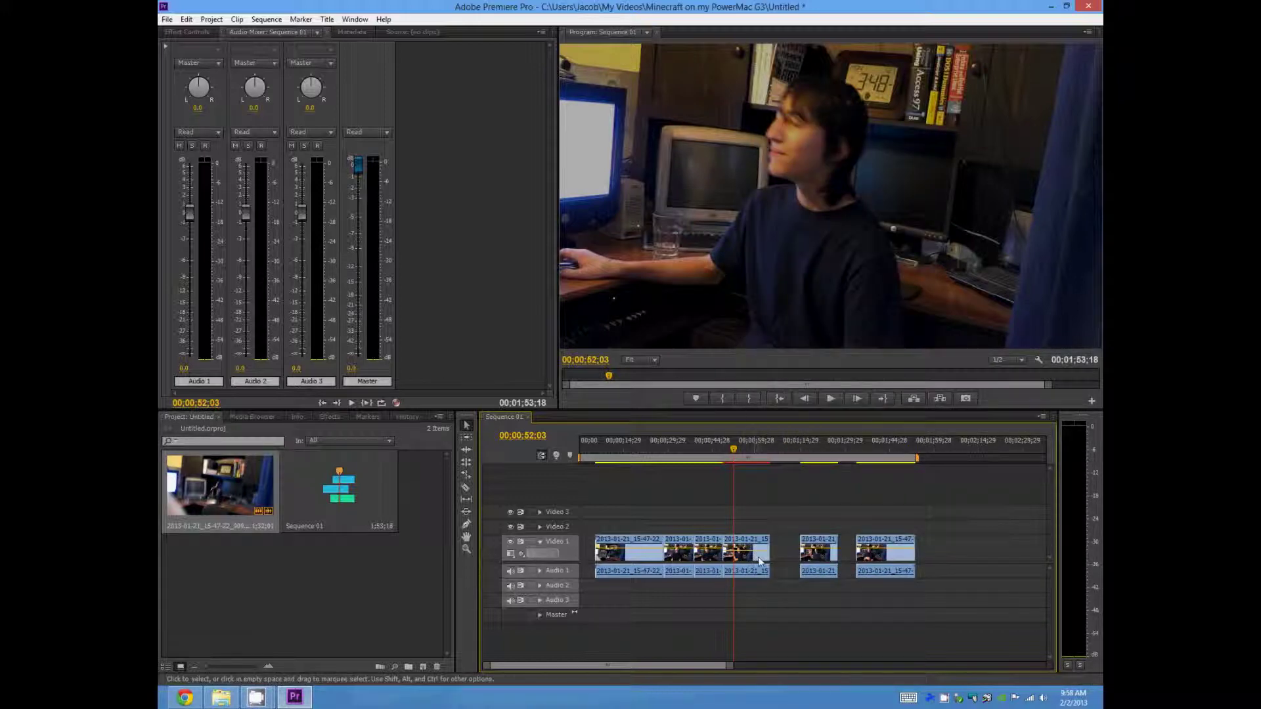
{"action": "left_click_drag", "start_coordinate": [301, 212], "coordinate": [303, 265]}
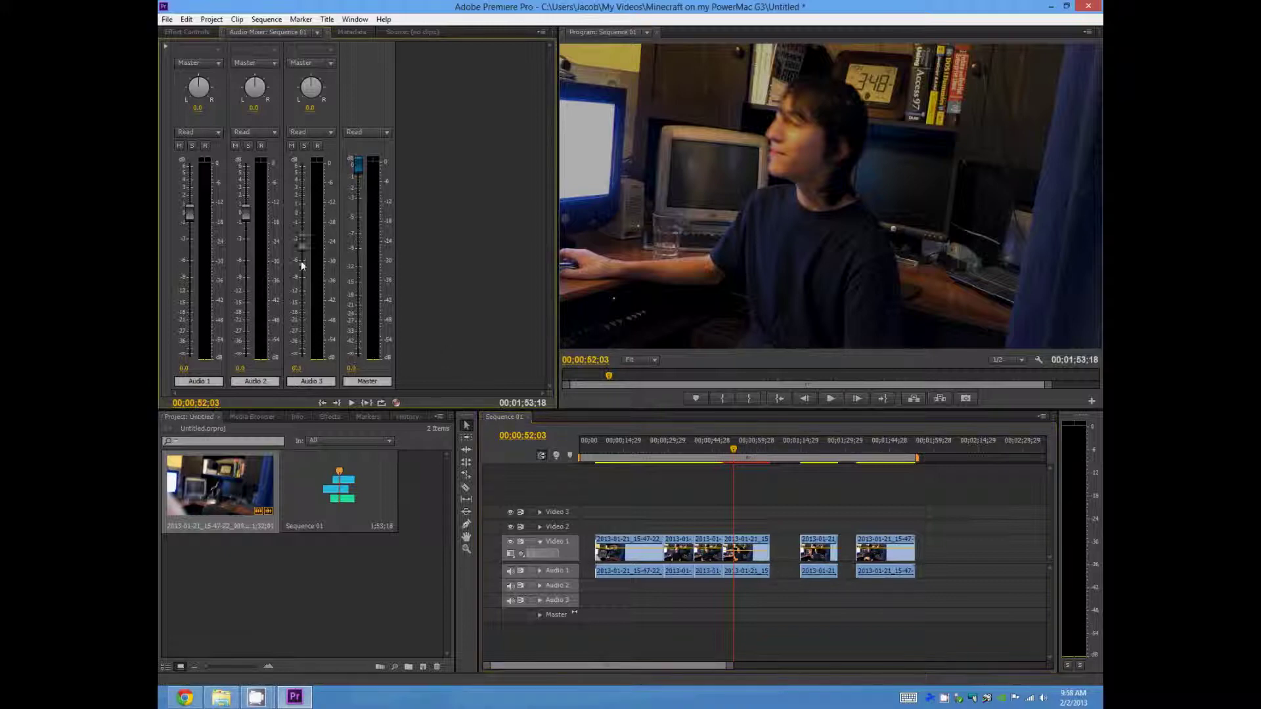
{"action": "key", "text": "space"}
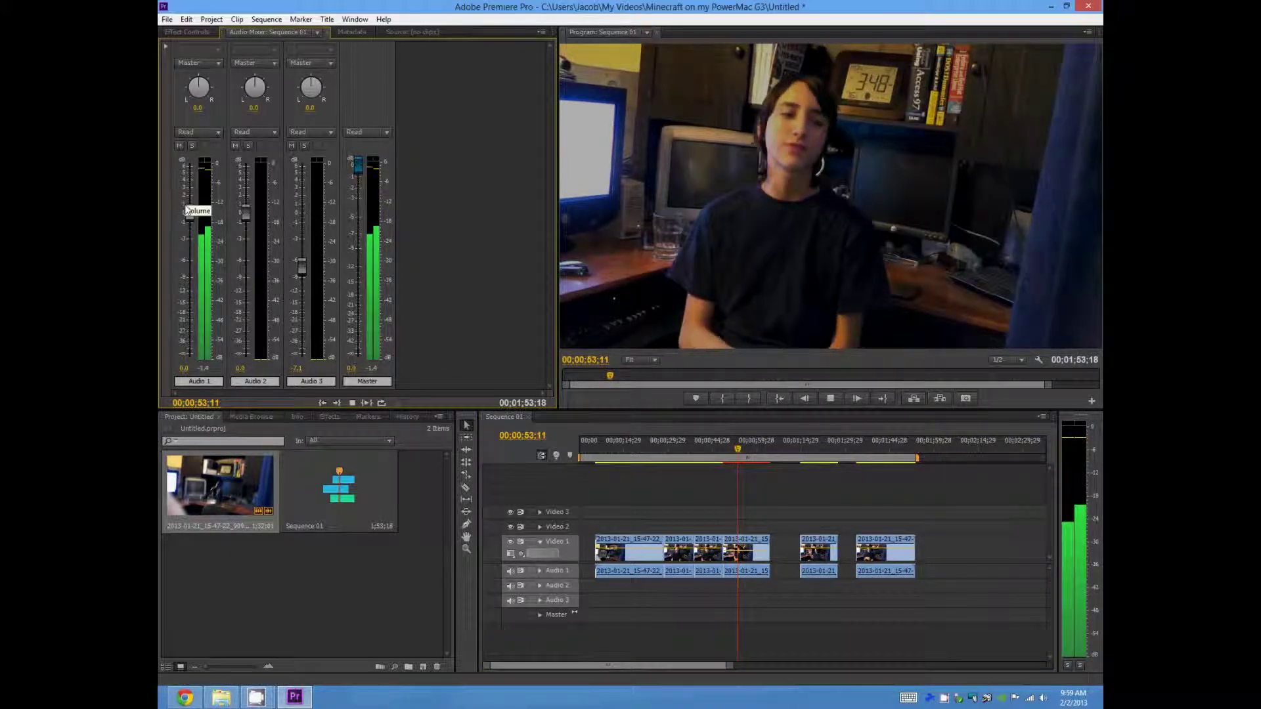
{"action": "left_click_drag", "start_coordinate": [189, 212], "coordinate": [189, 263]}
{"action": "left_click_drag", "start_coordinate": [358, 164], "coordinate": [358, 233]}
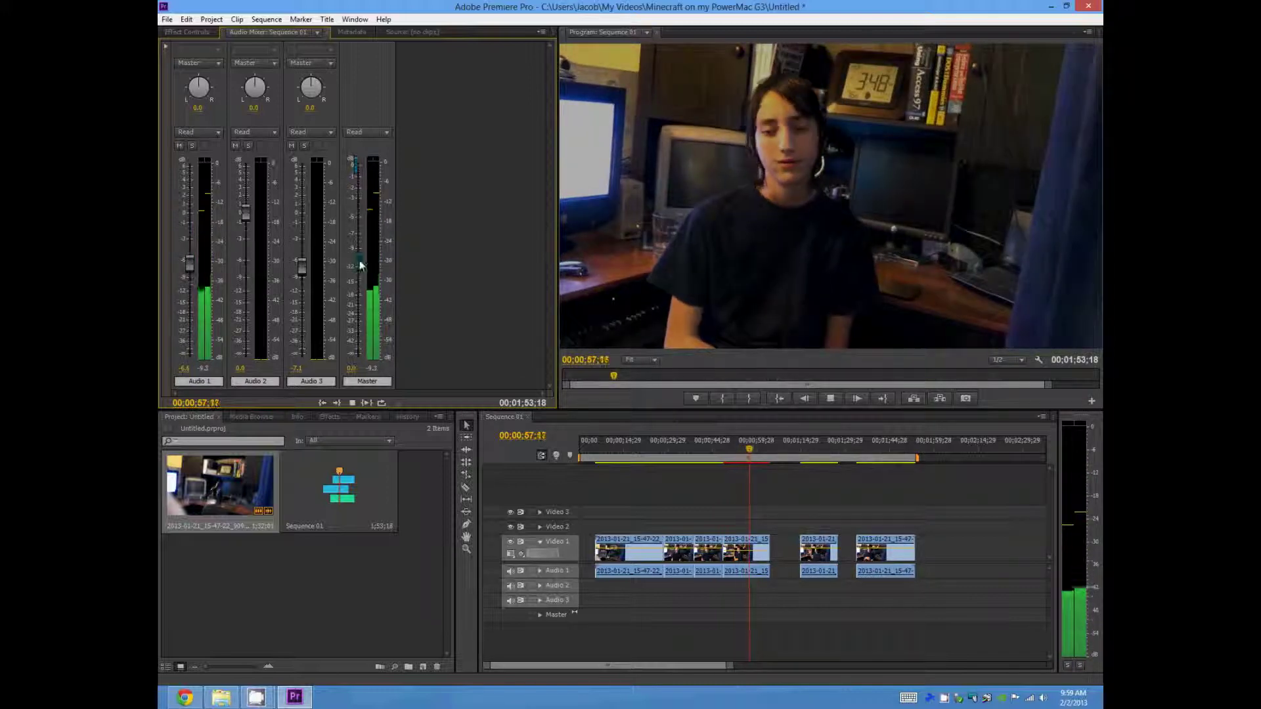
{"action": "left_click_drag", "start_coordinate": [360, 168], "coordinate": [359, 165]}
{"action": "key", "text": "space"}
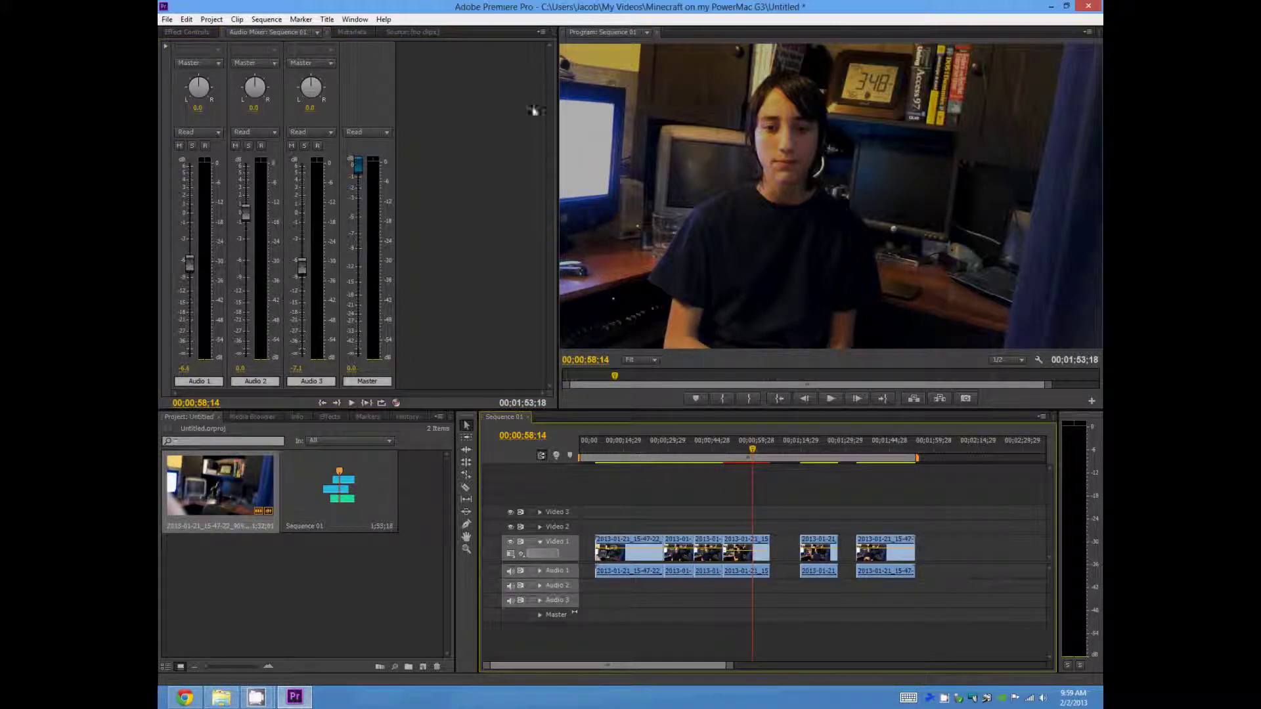
Return to the Audio Mixer view and move the playhead to about 52 seconds
{"action": "left_click", "coordinate": [205, 32]}
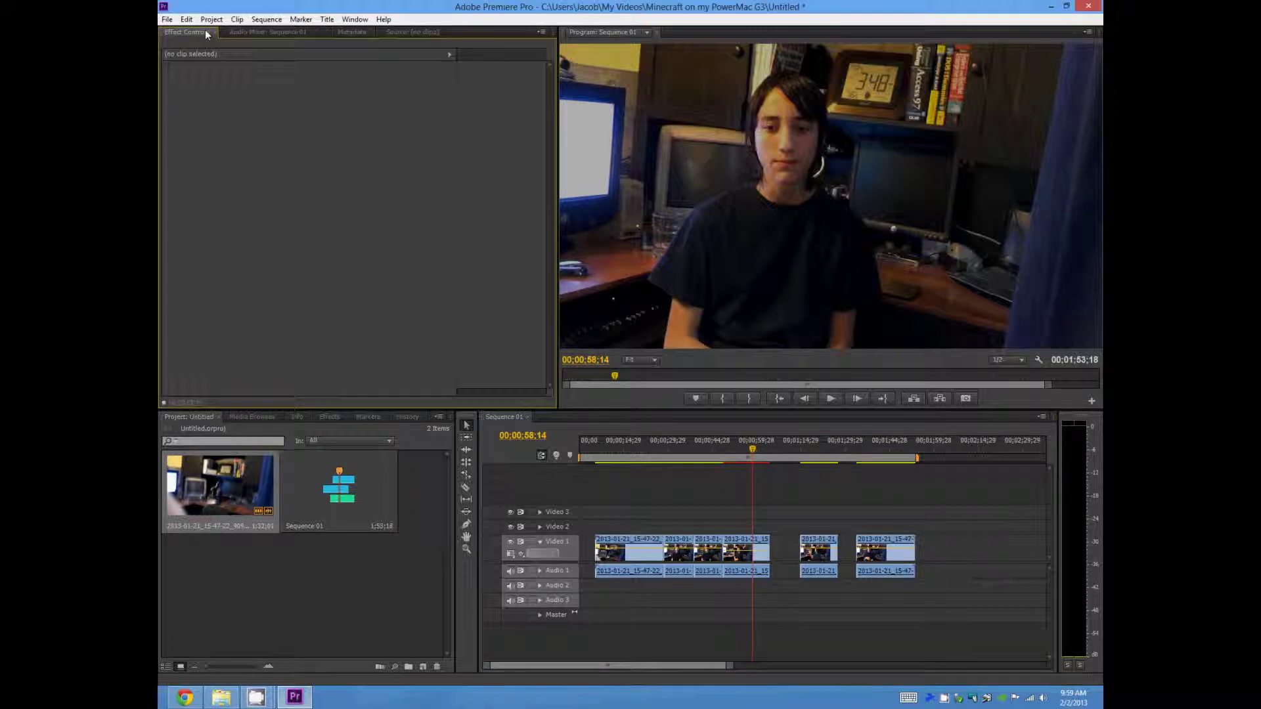
{"action": "left_click", "coordinate": [267, 32]}
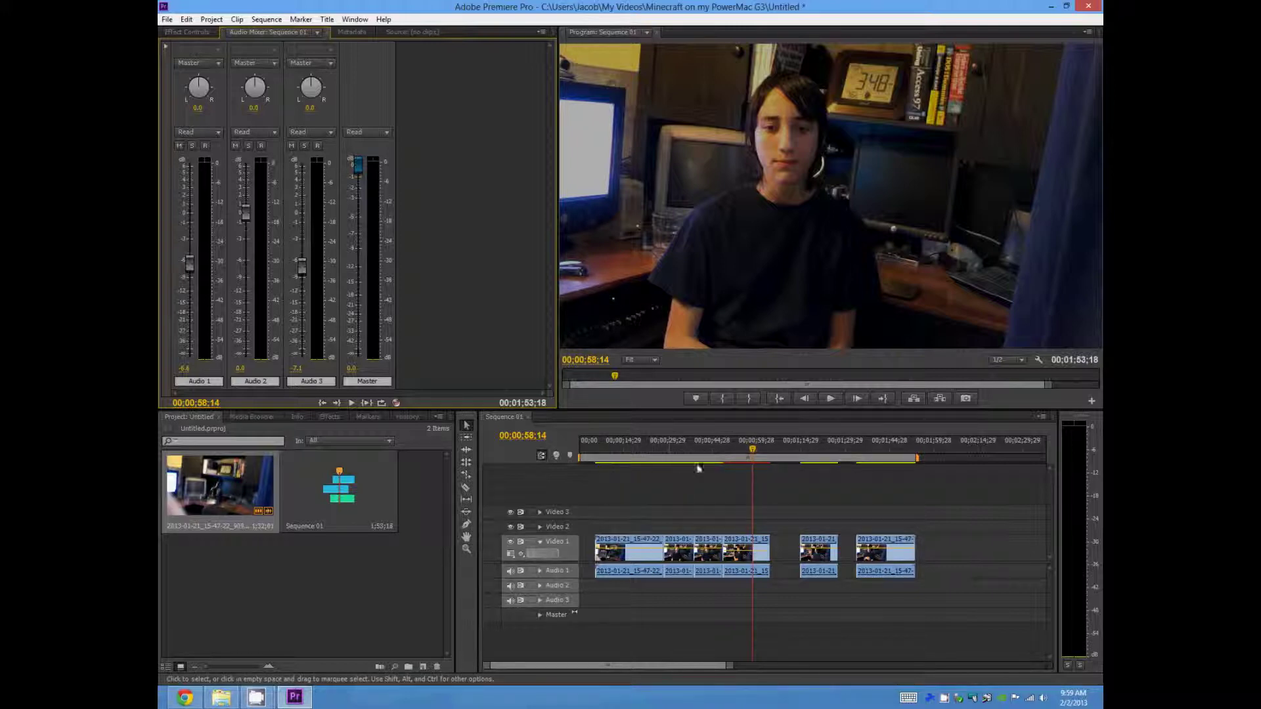
{"action": "left_click_drag", "start_coordinate": [715, 449], "coordinate": [736, 444]}
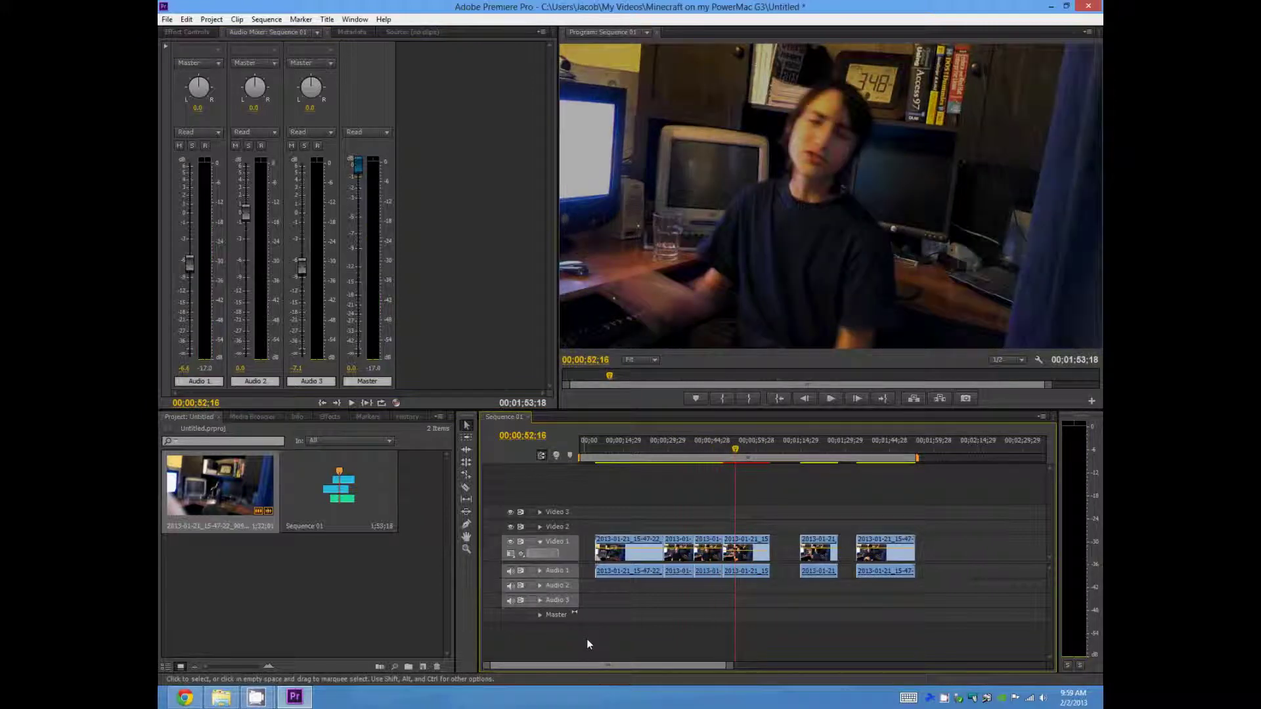
{"action": "mouse_move", "coordinate": [601, 665]}
{"action": "left_mouse_down"}
{"action": "mouse_move", "coordinate": [897, 664]}
{"action": "mouse_move", "coordinate": [601, 660]}
{"action": "left_mouse_up"}
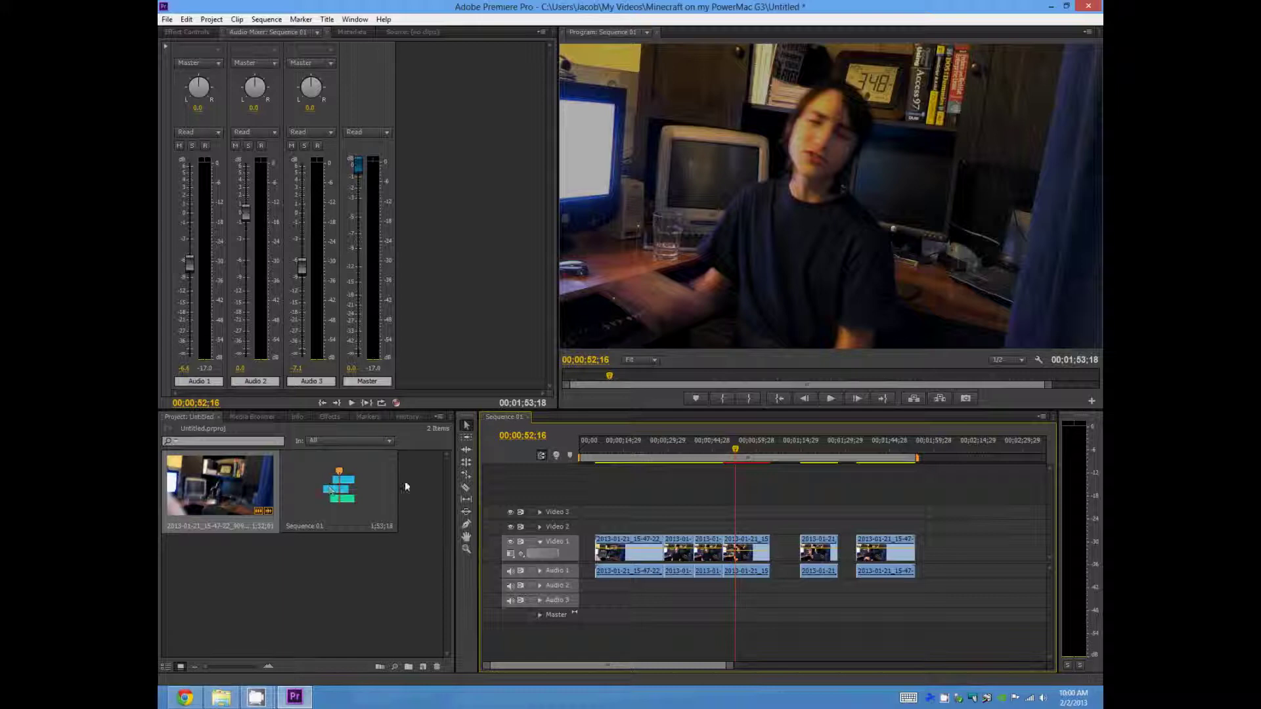
Slide the first webcam clip piece on Video 1 about five seconds earlier
{"action": "scroll", "coordinate": [734, 642], "scroll_direction": "down", "scroll_amount": 2}
{"action": "scroll", "coordinate": [733, 640], "scroll_direction": "up", "scroll_amount": 2}
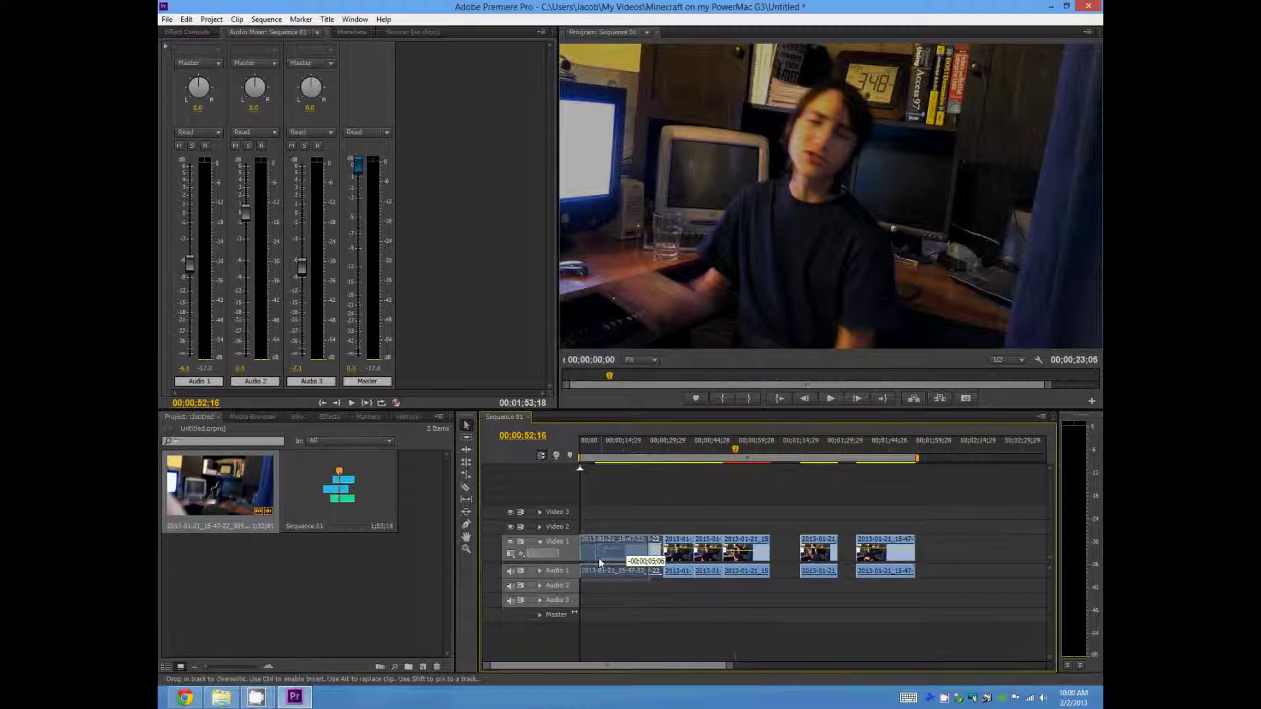
{"action": "mouse_move", "coordinate": [669, 559]}
{"action": "left_mouse_down"}
{"action": "mouse_move", "coordinate": [657, 557]}
{"action": "mouse_move", "coordinate": [673, 558]}
{"action": "left_mouse_up"}
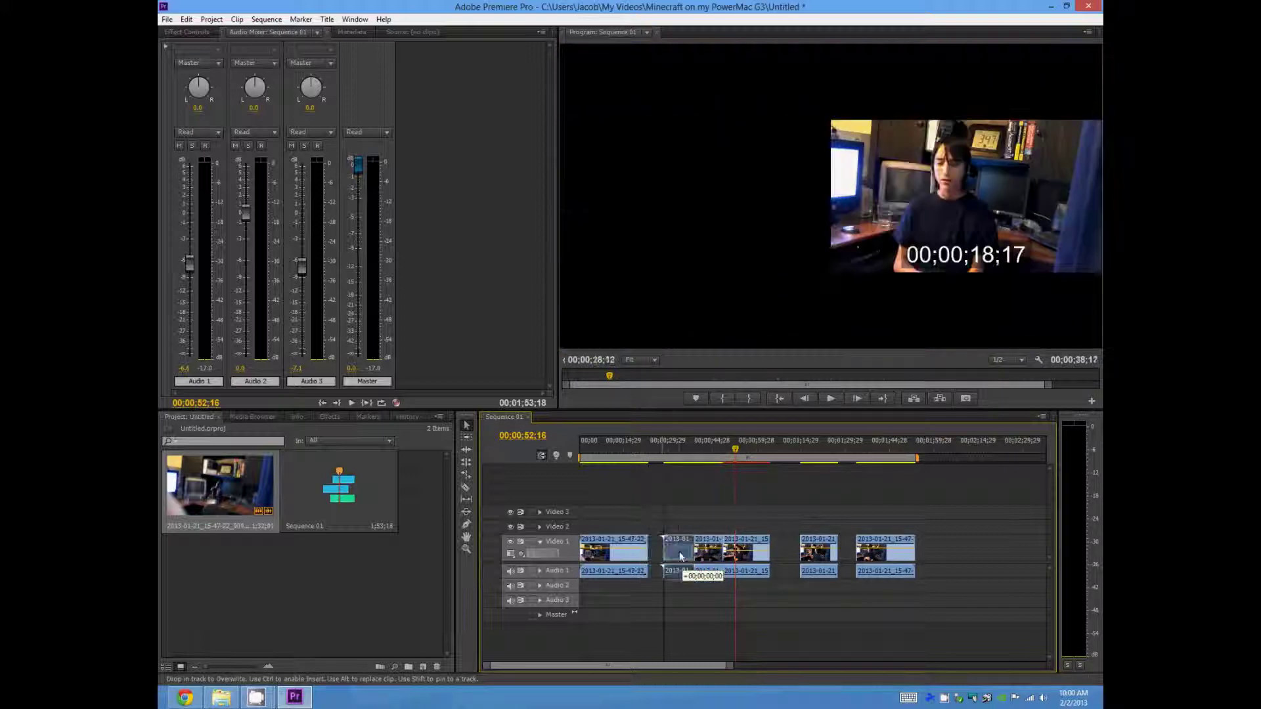
{"action": "left_click", "coordinate": [166, 20]}
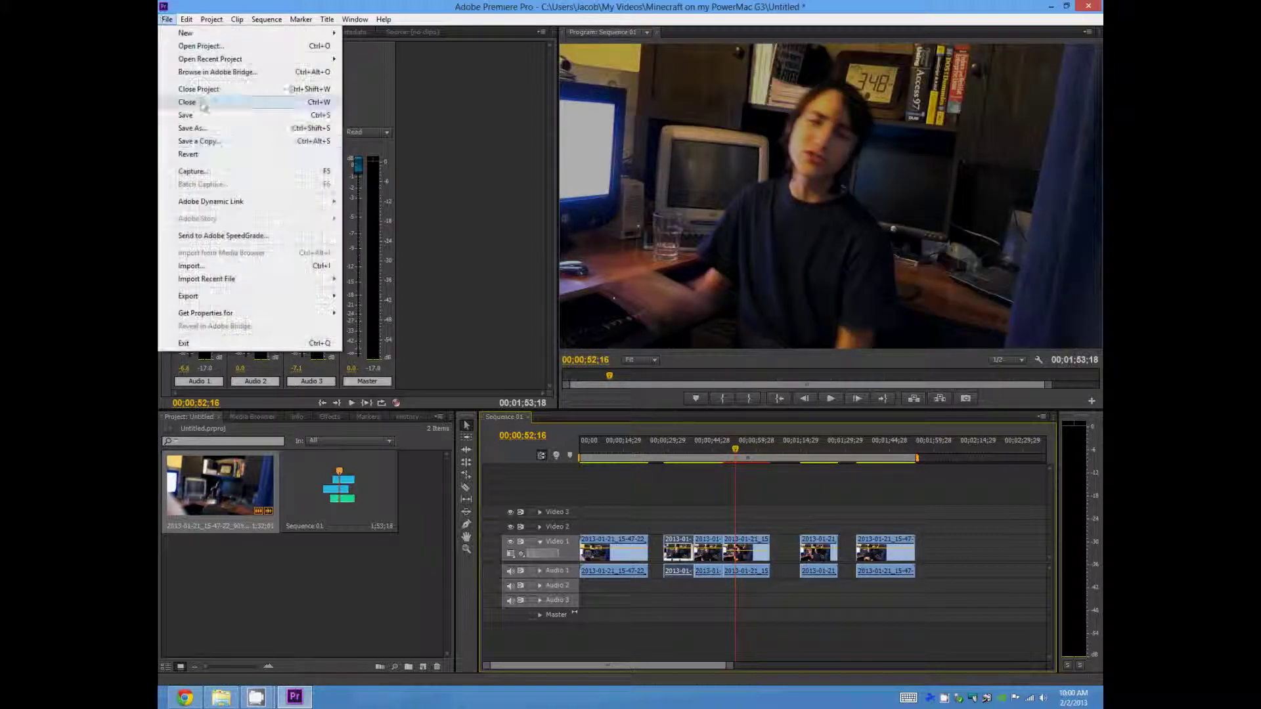
{"action": "mouse_move", "coordinate": [220, 300]}
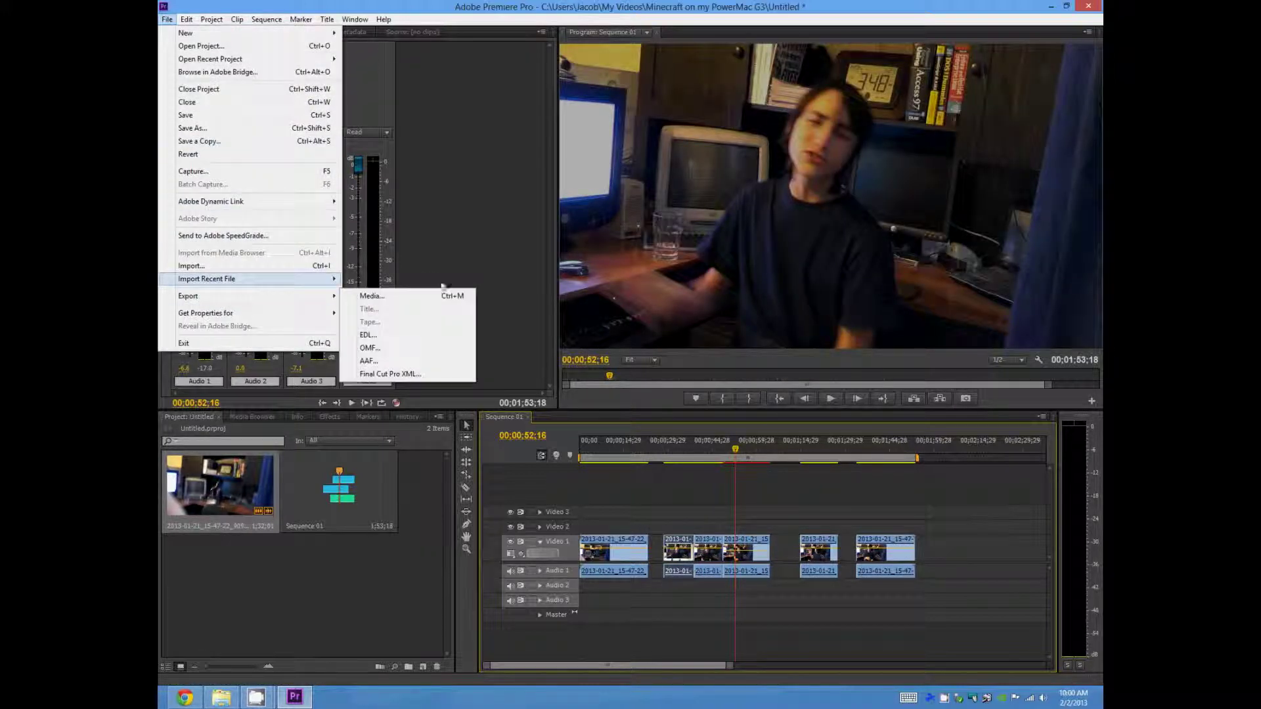
{"action": "left_click", "coordinate": [368, 296]}
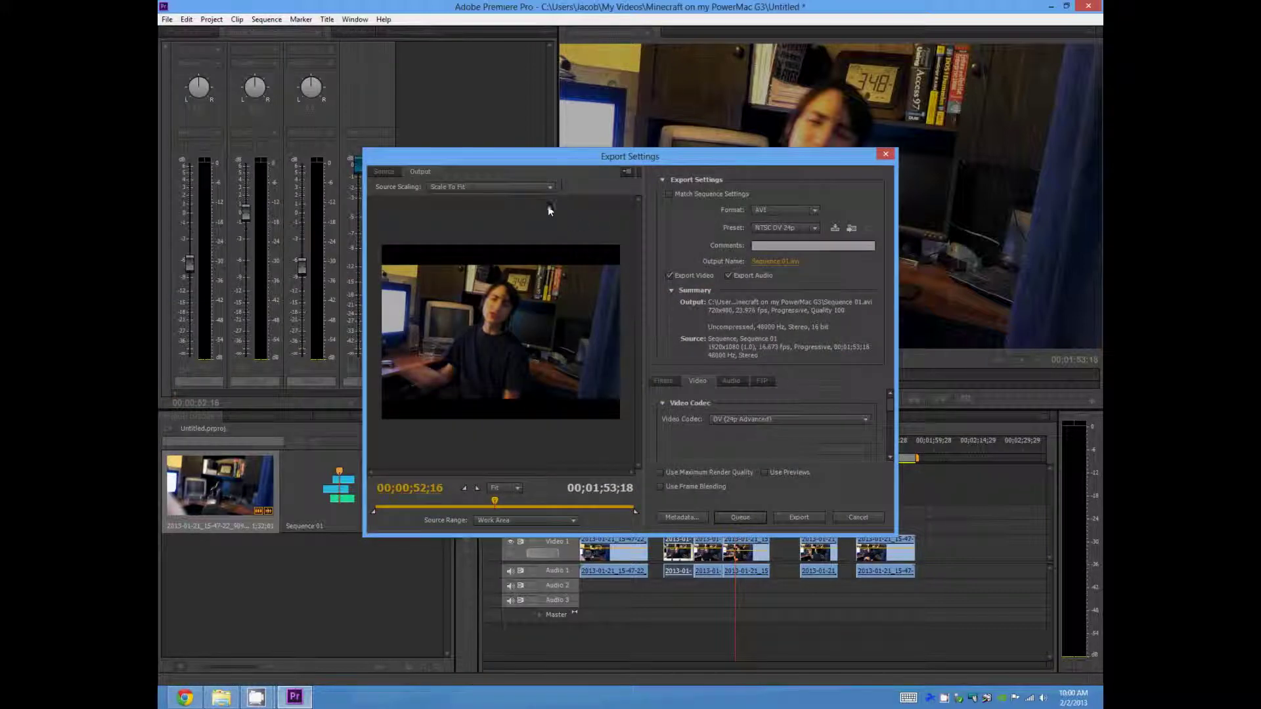
{"action": "left_click", "coordinate": [542, 188]}
{"action": "left_click", "coordinate": [541, 187]}
{"action": "left_click", "coordinate": [541, 187]}
{"action": "left_click", "coordinate": [533, 214]}
{"action": "left_click", "coordinate": [535, 188]}
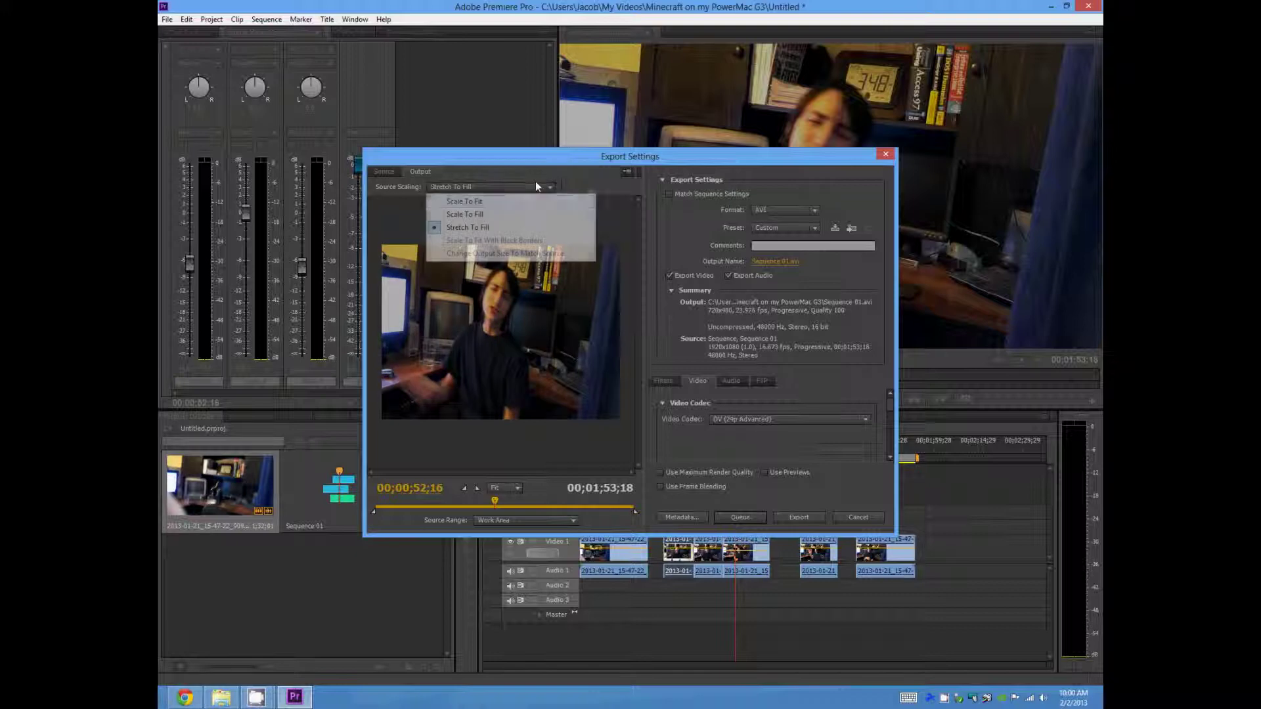
{"action": "left_click", "coordinate": [534, 188]}
{"action": "left_click", "coordinate": [534, 201]}
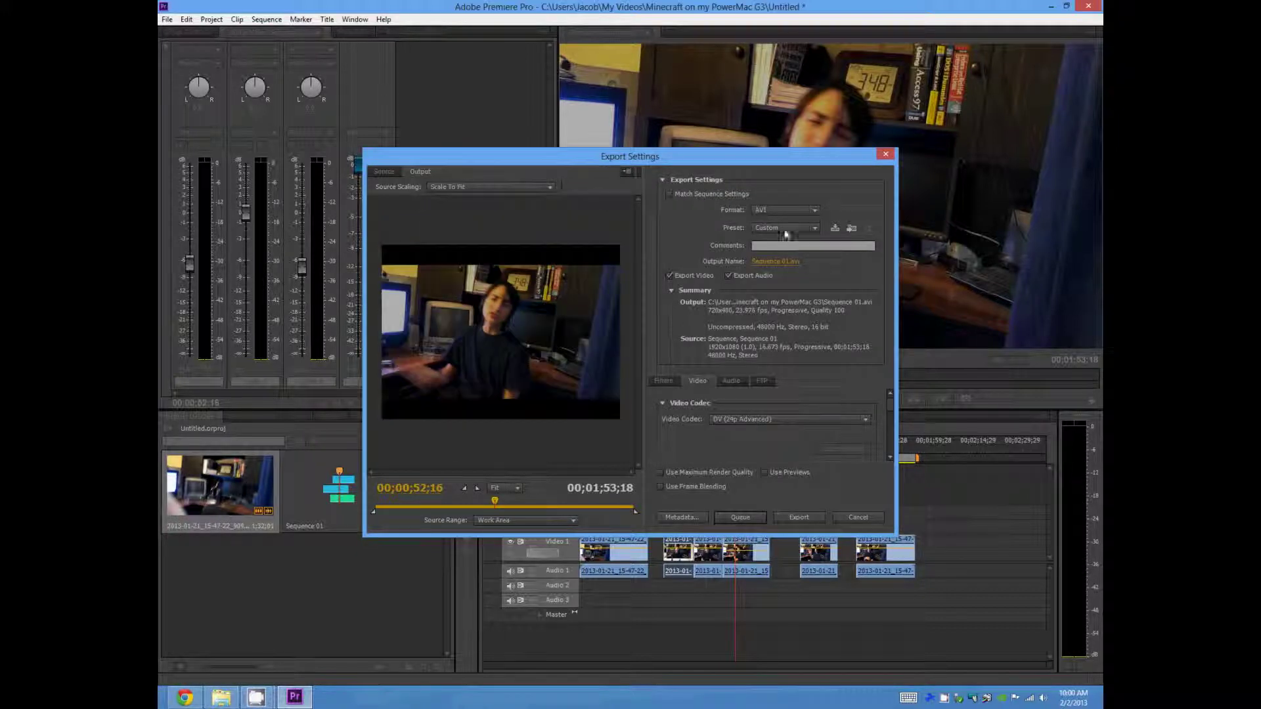
{"action": "left_click", "coordinate": [794, 212]}
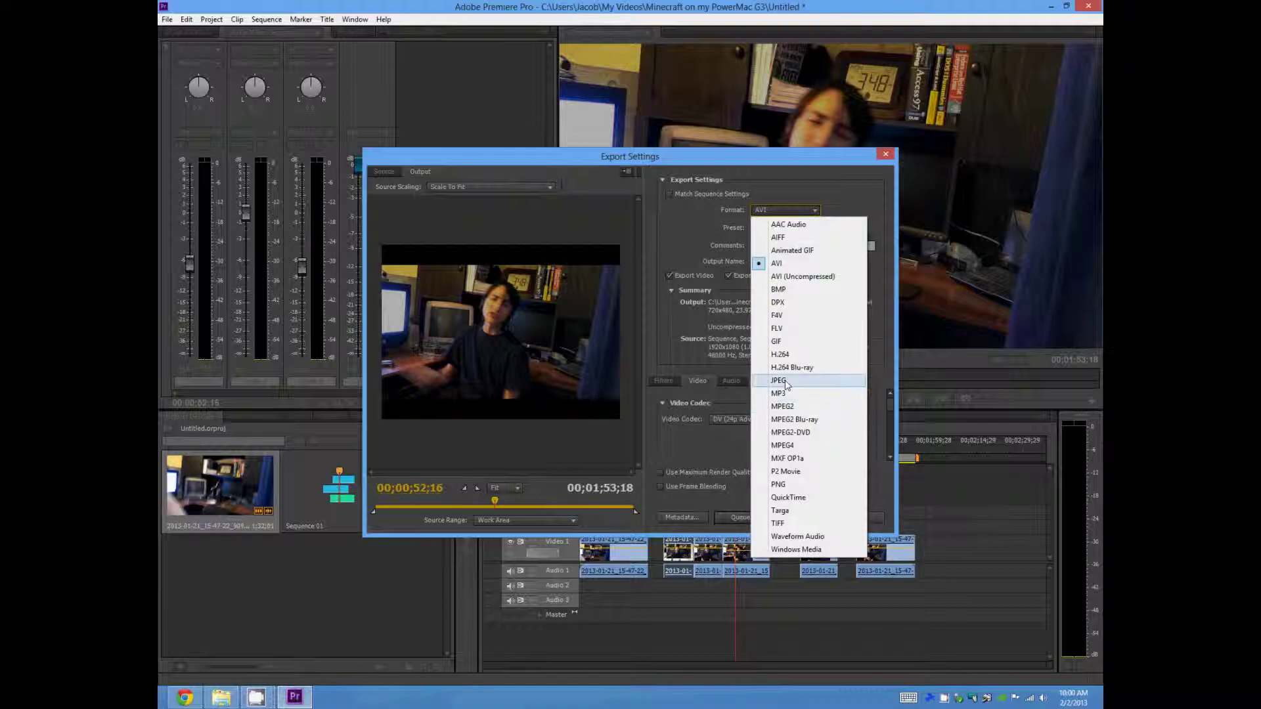
{"action": "left_click", "coordinate": [688, 210]}
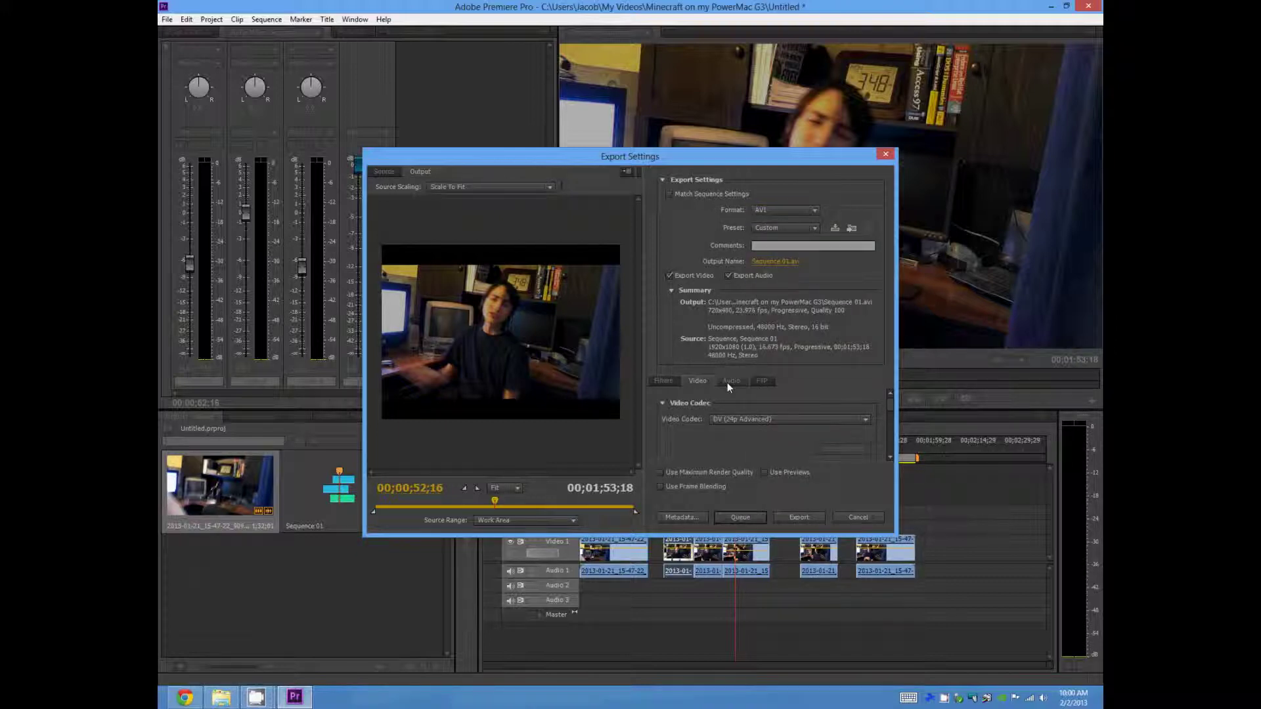
{"action": "left_click", "coordinate": [716, 191]}
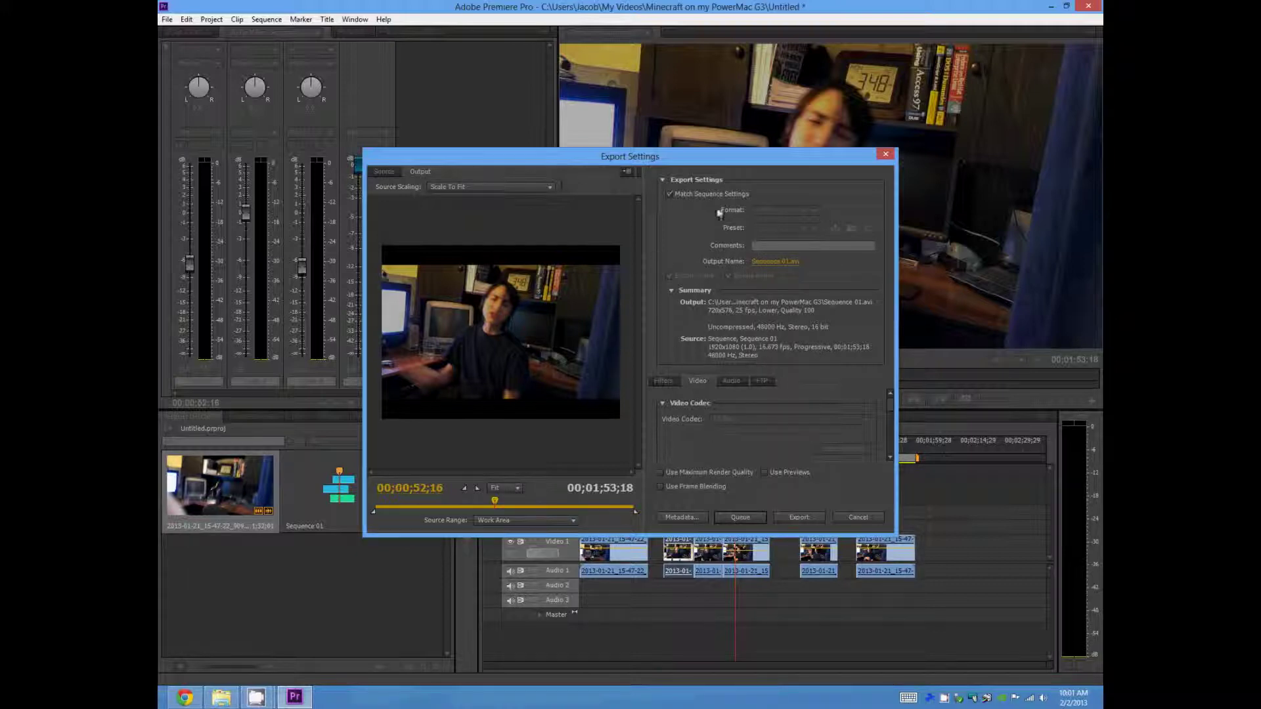
{"action": "left_click", "coordinate": [858, 517]}
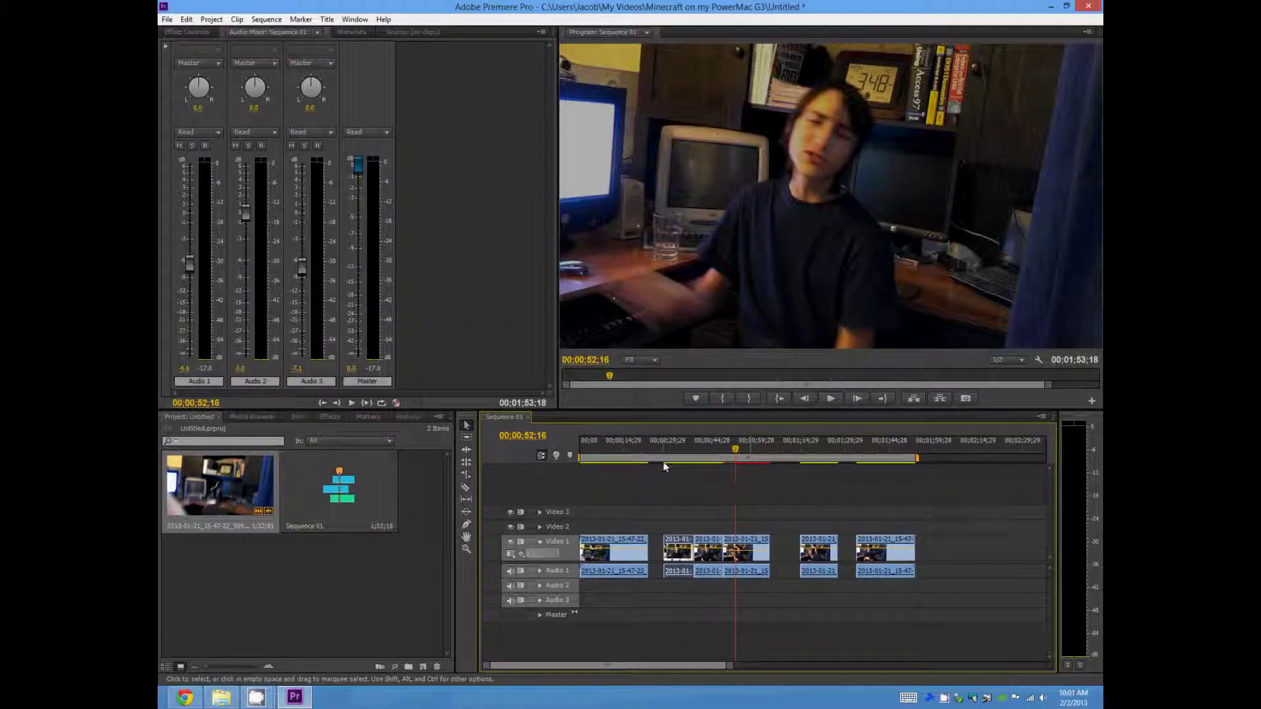
Scrub the playhead back to 00;00;00;00 and return focus to the timeline
{"action": "left_click_drag", "start_coordinate": [647, 448], "coordinate": [544, 455]}
{"action": "left_click_drag", "start_coordinate": [656, 445], "coordinate": [542, 452]}
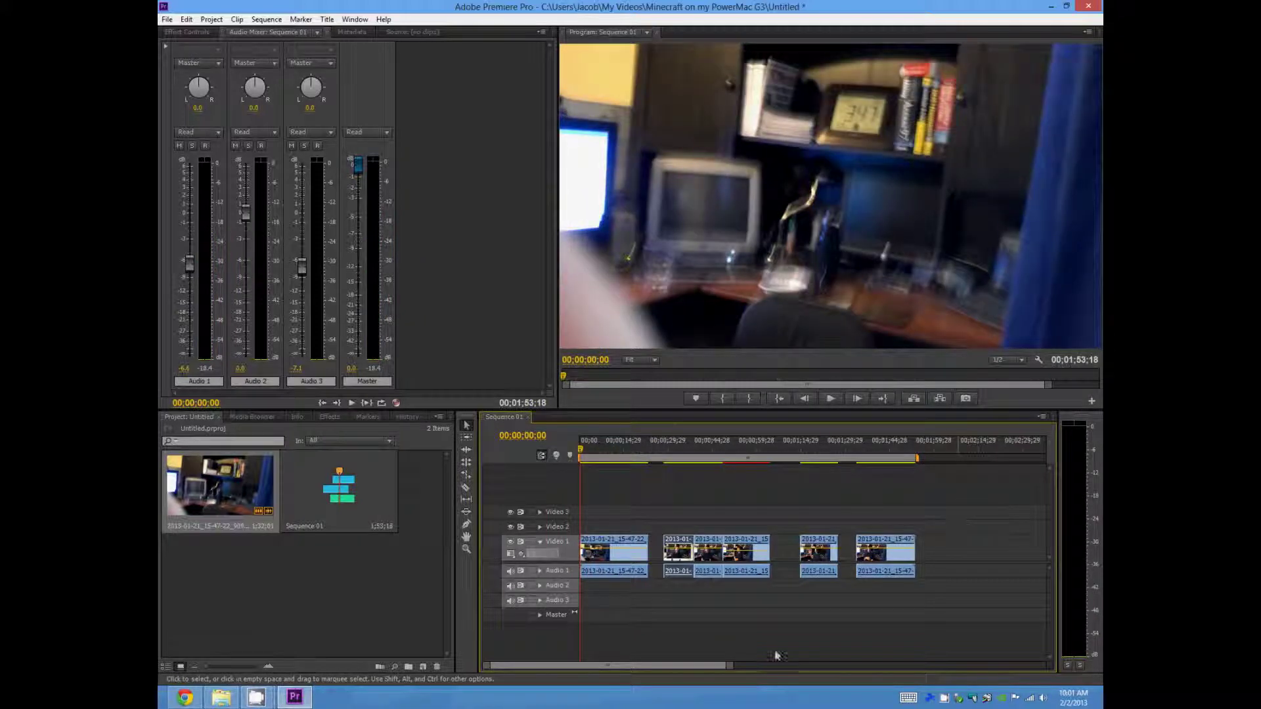
{"action": "left_click", "coordinate": [257, 698]}
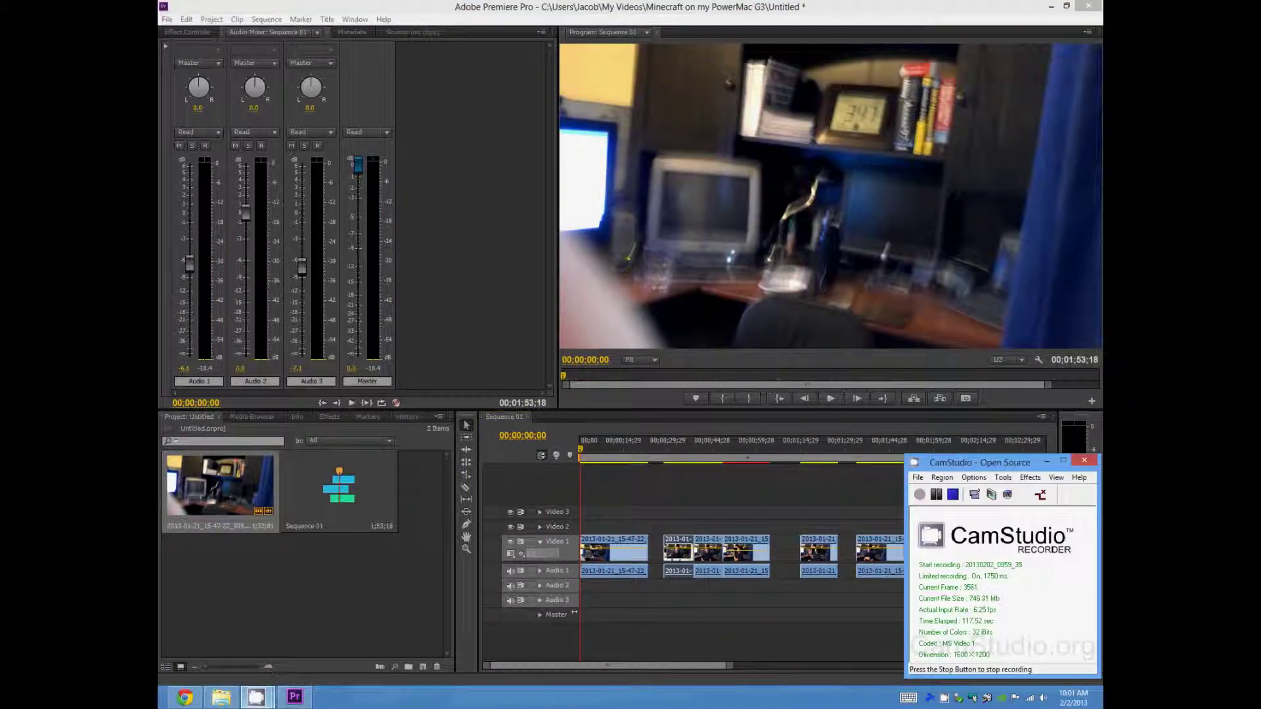
{"action": "left_click", "coordinate": [656, 631]}
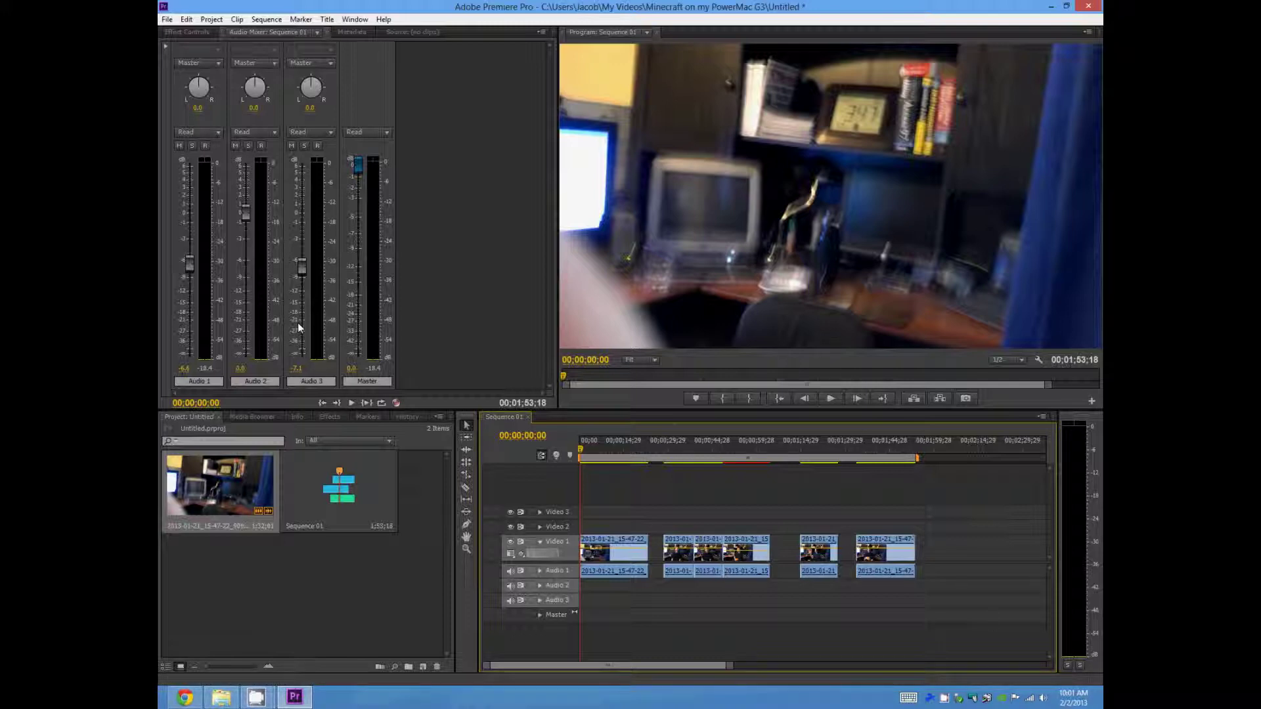
Create a new Default Still title, accepting its default video settings
{"action": "left_click", "coordinate": [328, 19]}
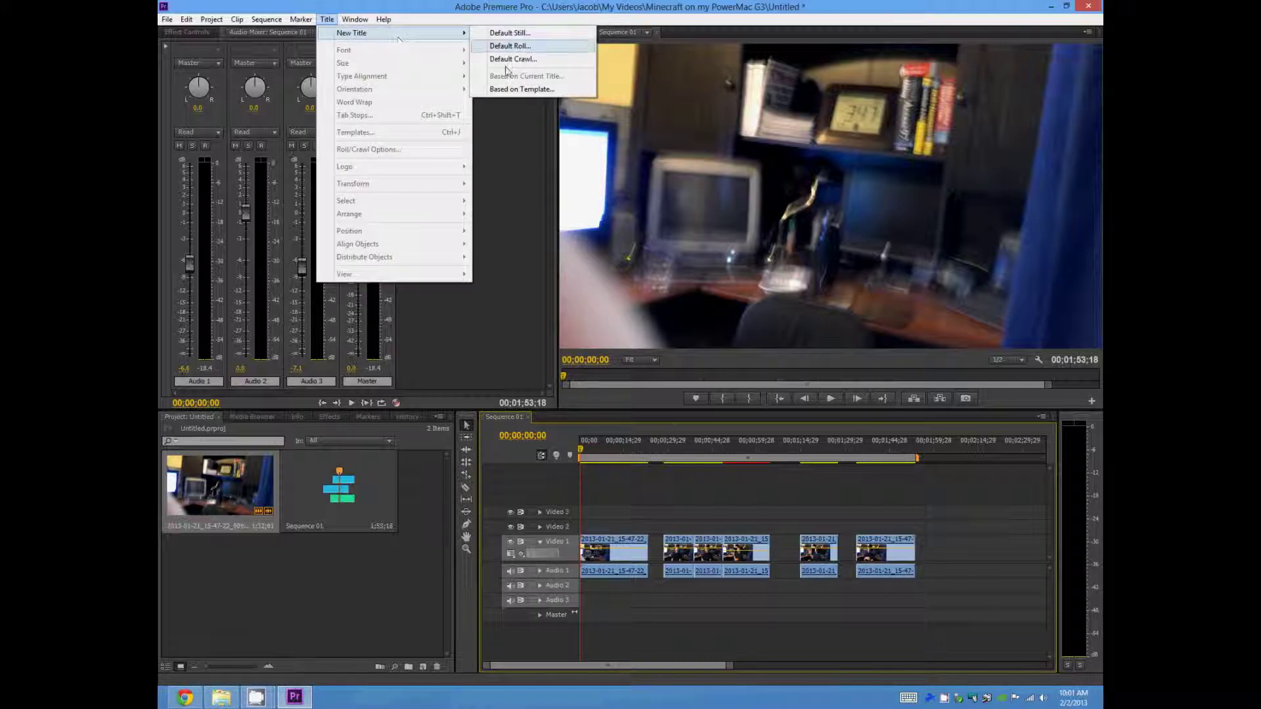
{"action": "left_click", "coordinate": [358, 165]}
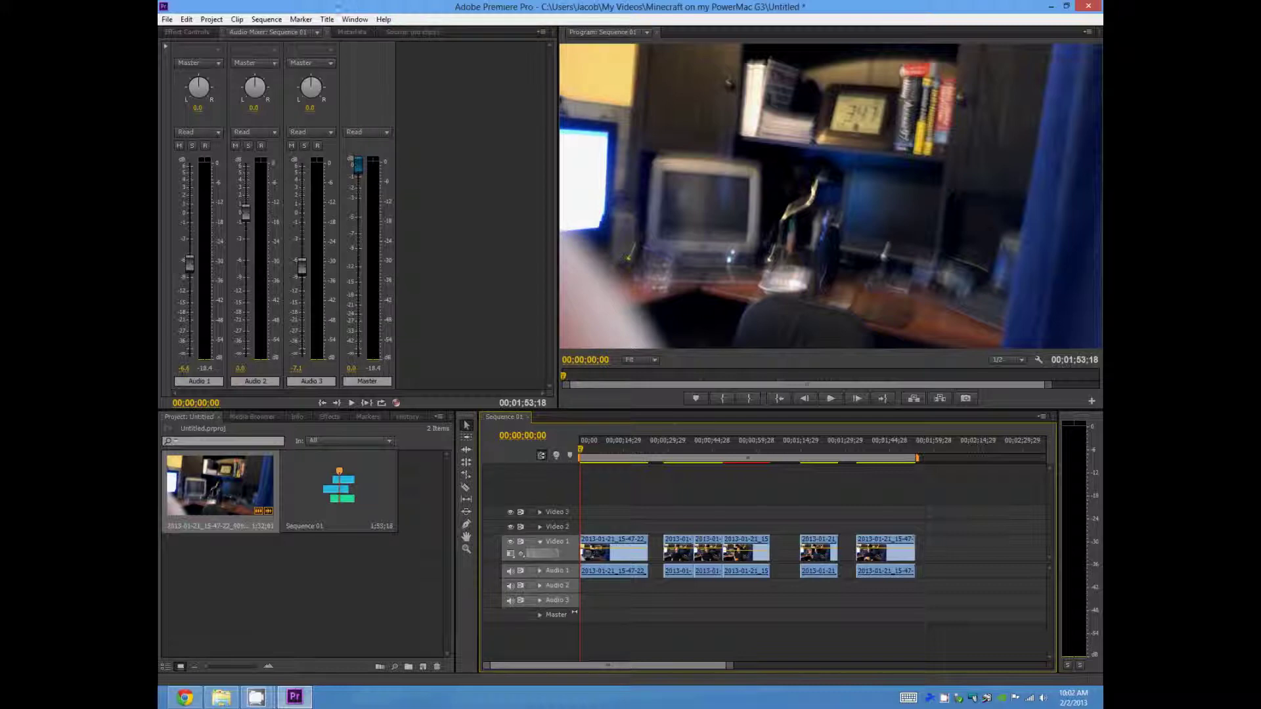
{"action": "left_click", "coordinate": [327, 17]}
{"action": "mouse_move", "coordinate": [394, 33]}
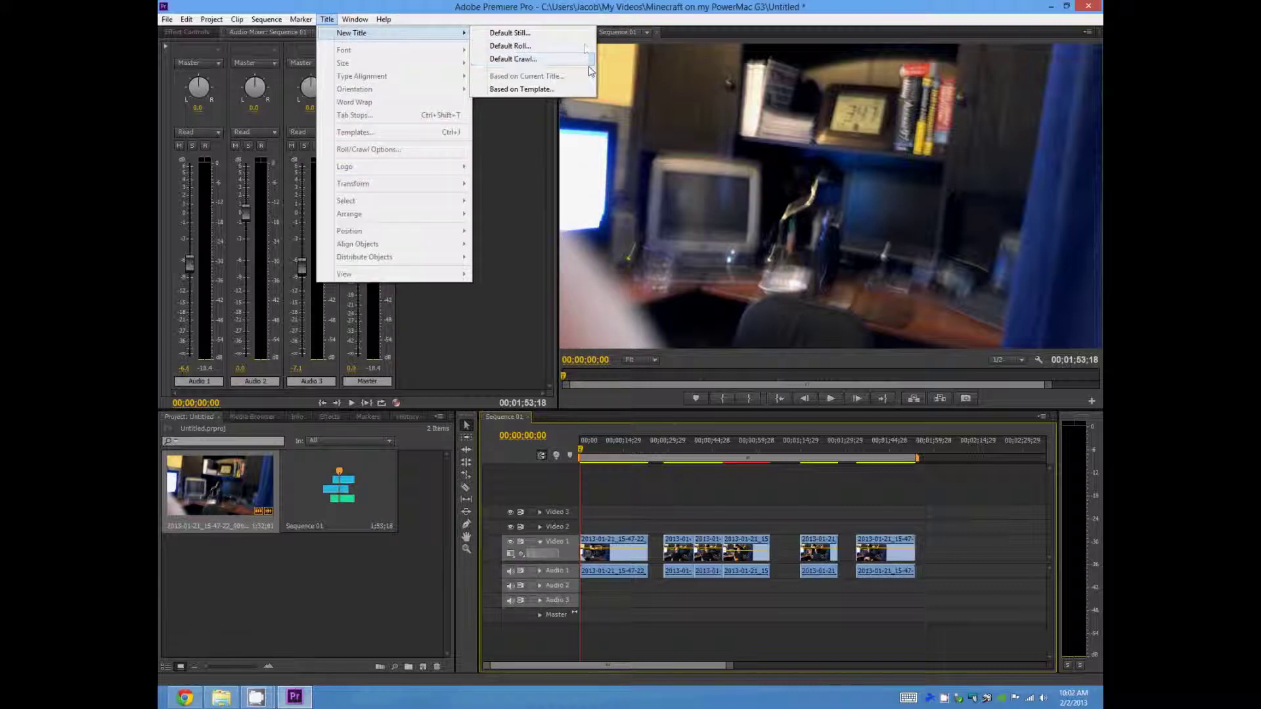
{"action": "left_click", "coordinate": [576, 34]}
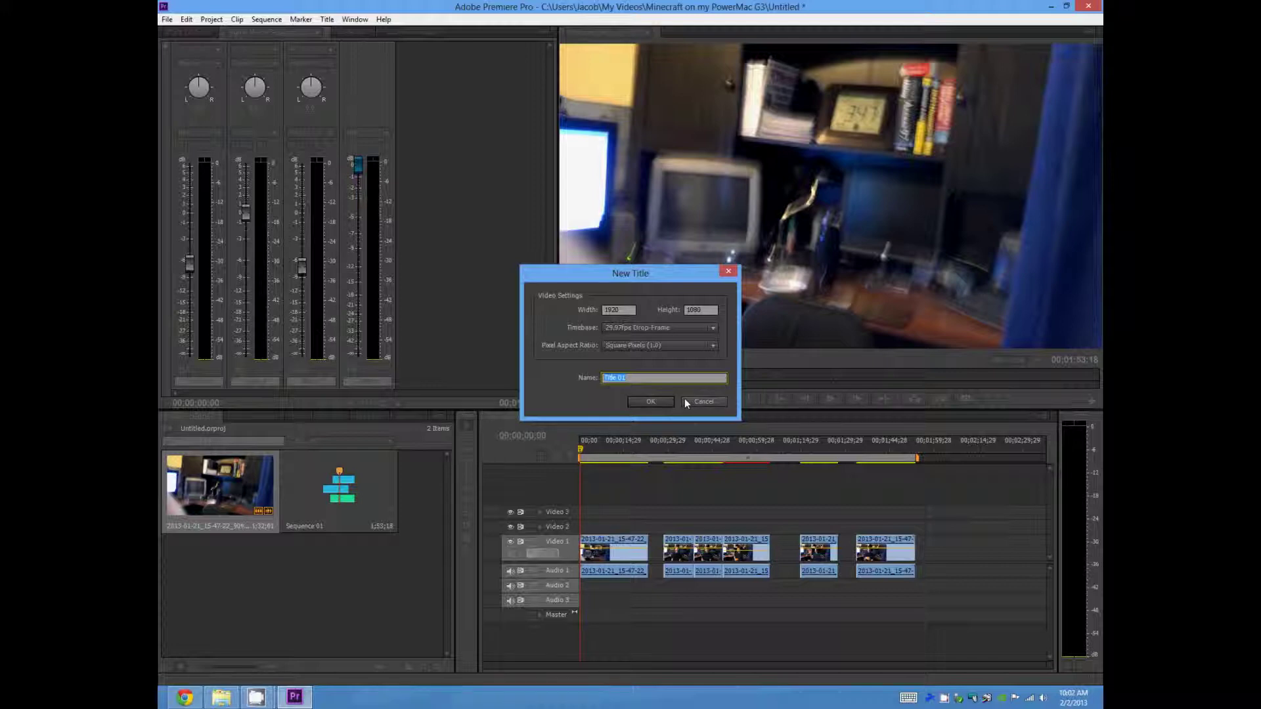
{"action": "key", "text": "Return"}
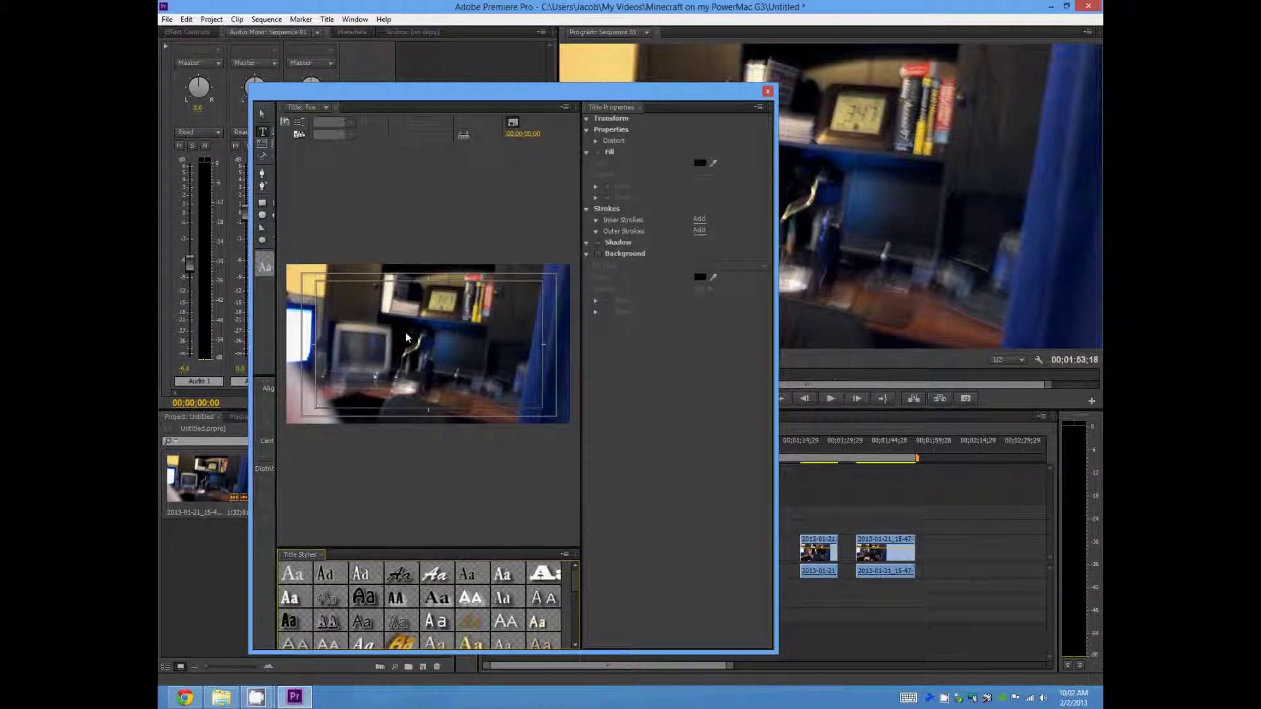
Type 'TITLE HERE', apply a bold stroked Title Style, and draw a white wedge over it
{"action": "left_click", "coordinate": [407, 299]}
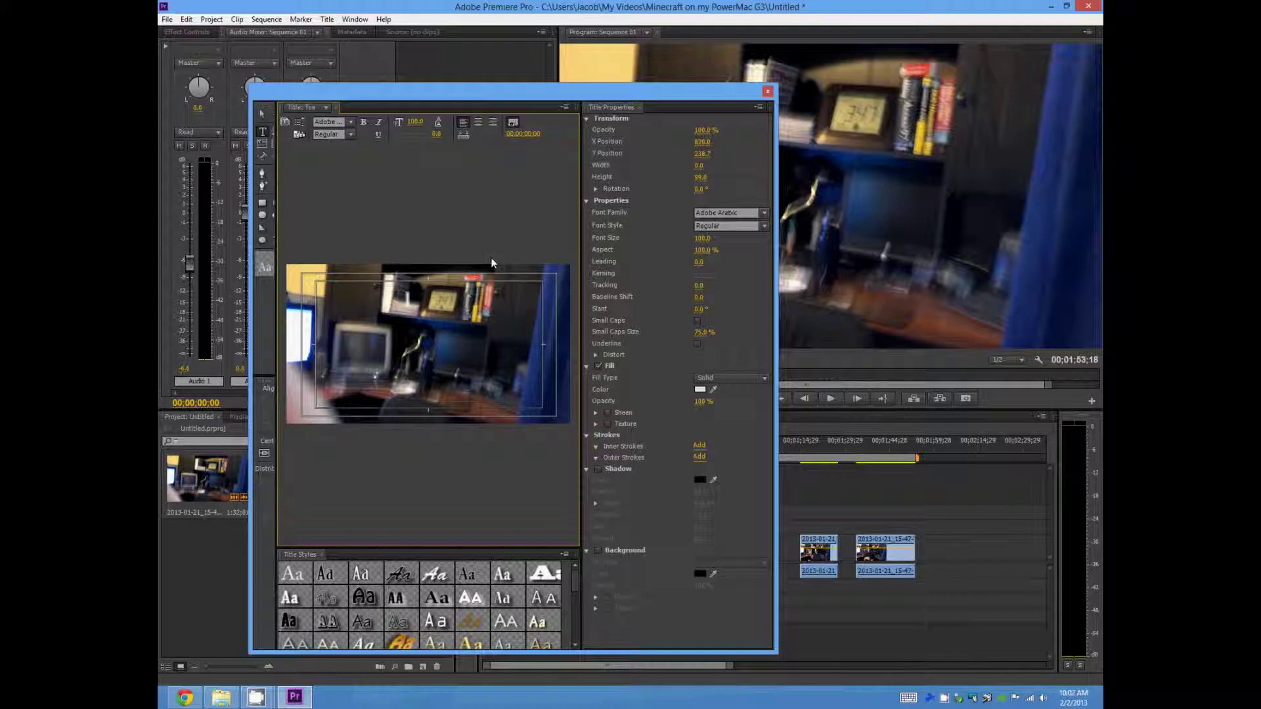
{"action": "type", "text": "1"}
{"action": "type", "text": "itle here"}
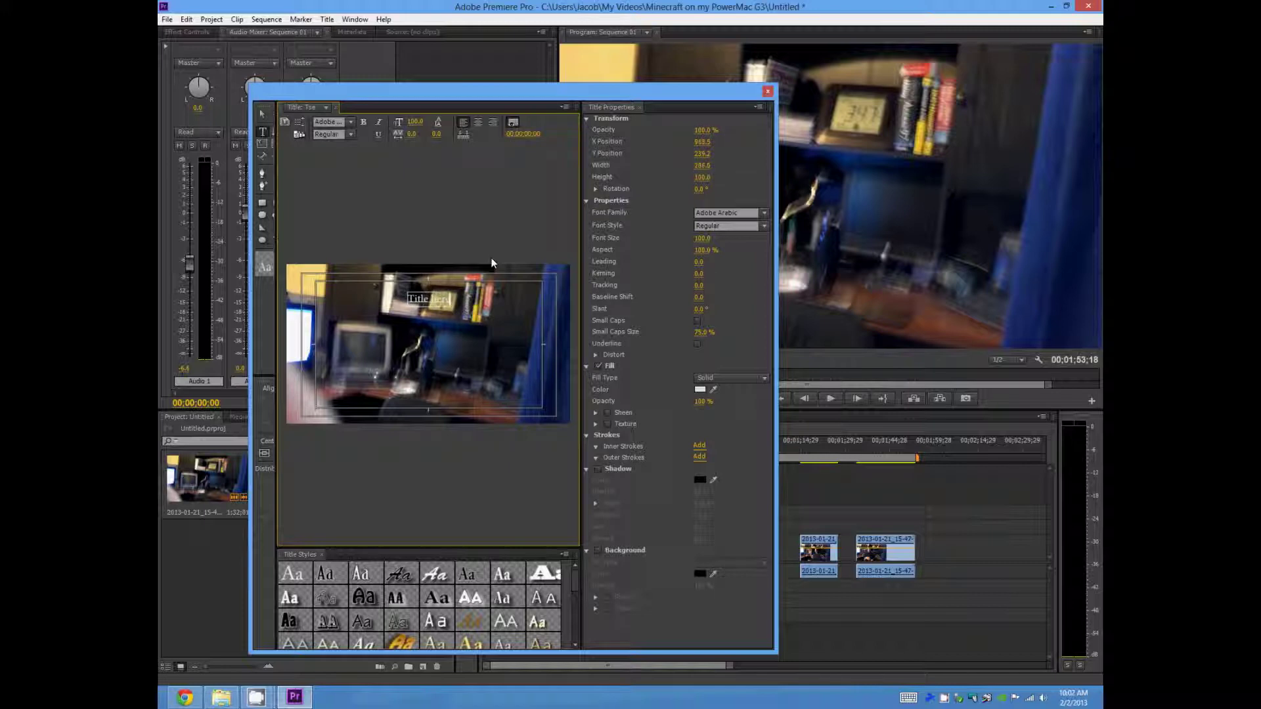
{"action": "left_click", "coordinate": [475, 599]}
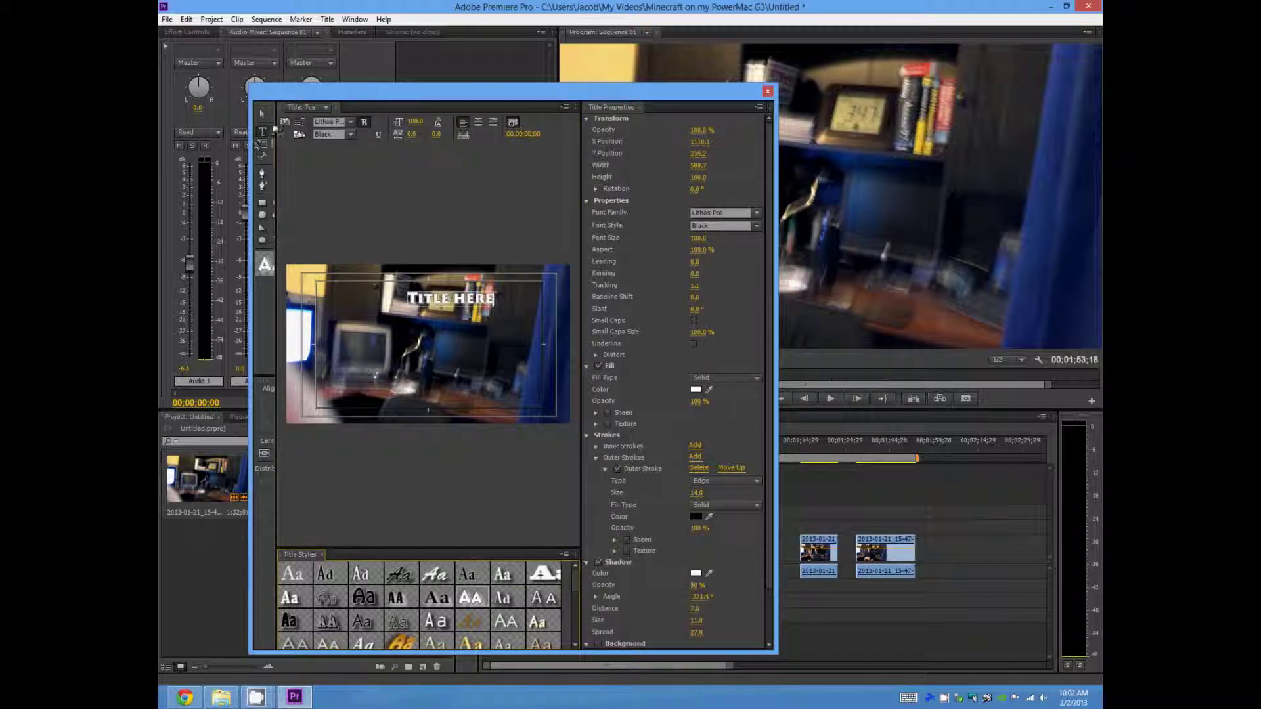
{"action": "left_click", "coordinate": [262, 228]}
{"action": "left_click_drag", "start_coordinate": [422, 297], "coordinate": [492, 347]}
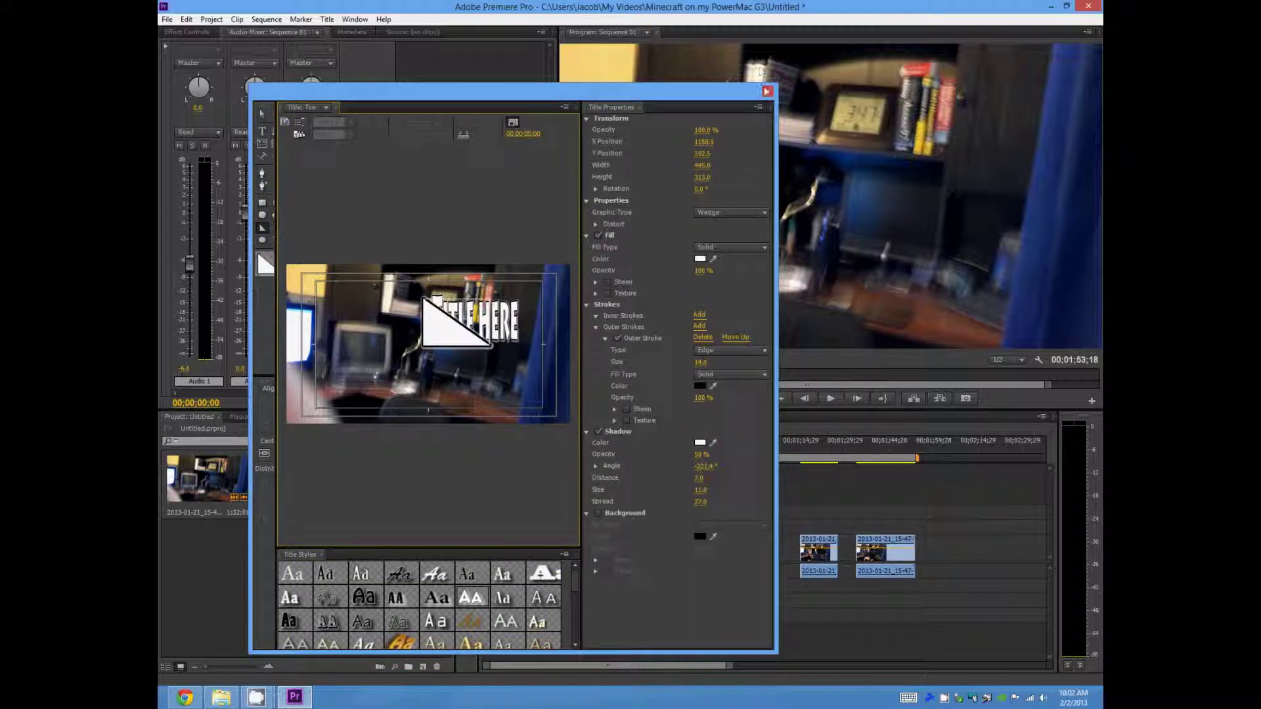
{"action": "left_click", "coordinate": [766, 90]}
Place the title on Video 2 above the first clip and preview it
{"action": "left_click_drag", "start_coordinate": [397, 479], "coordinate": [607, 523]}
{"action": "left_click", "coordinate": [616, 445]}
{"action": "key", "text": "space"}
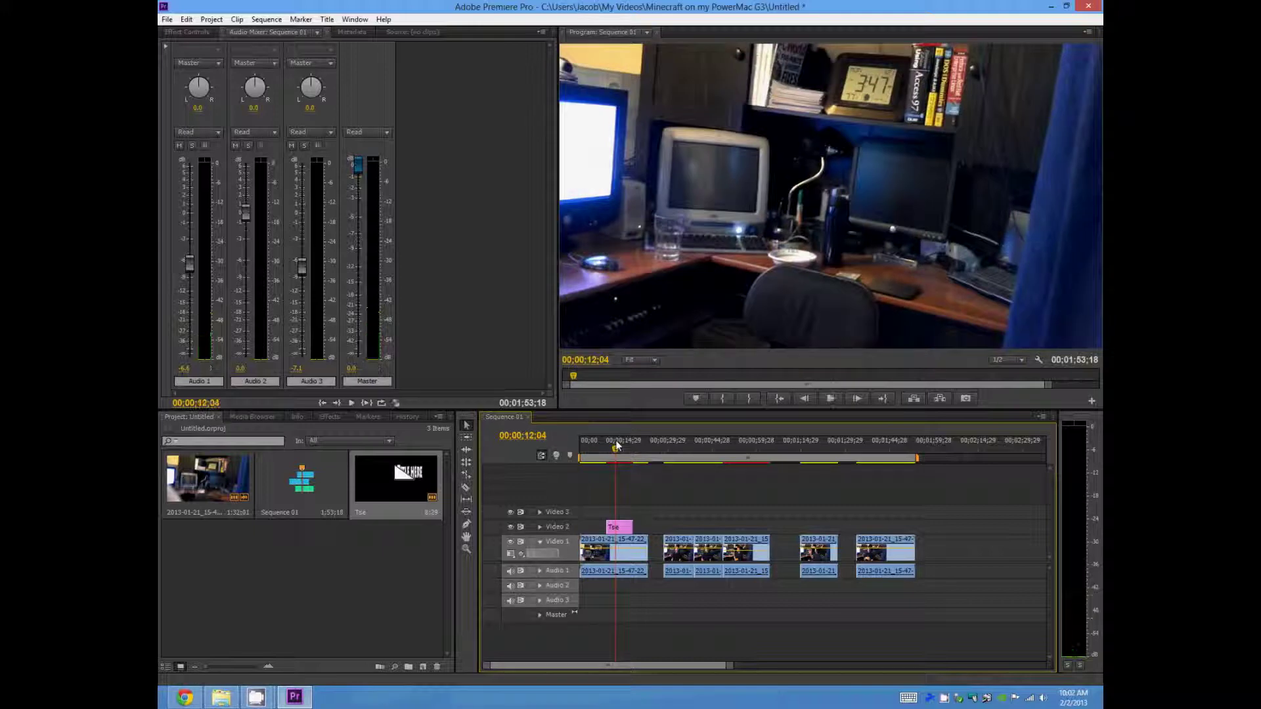
{"action": "key", "text": "space"}
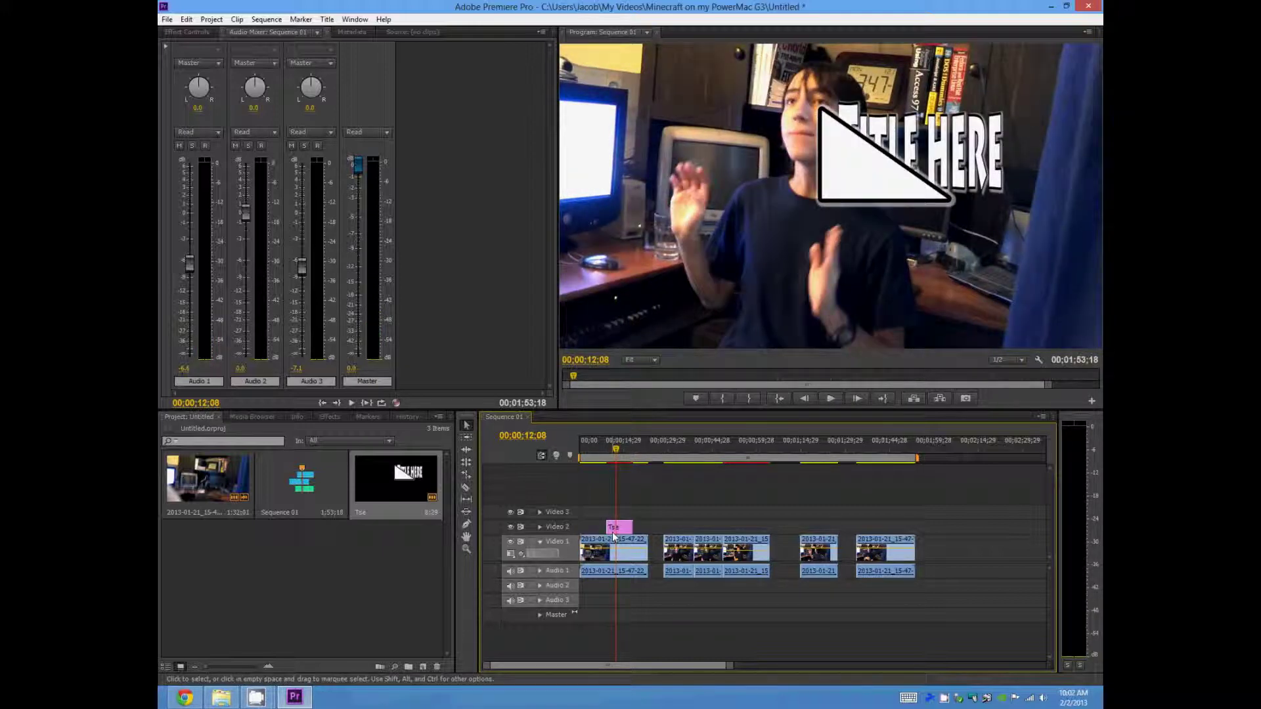
{"action": "right_click", "coordinate": [613, 534]}
{"action": "left_click", "coordinate": [644, 182]}
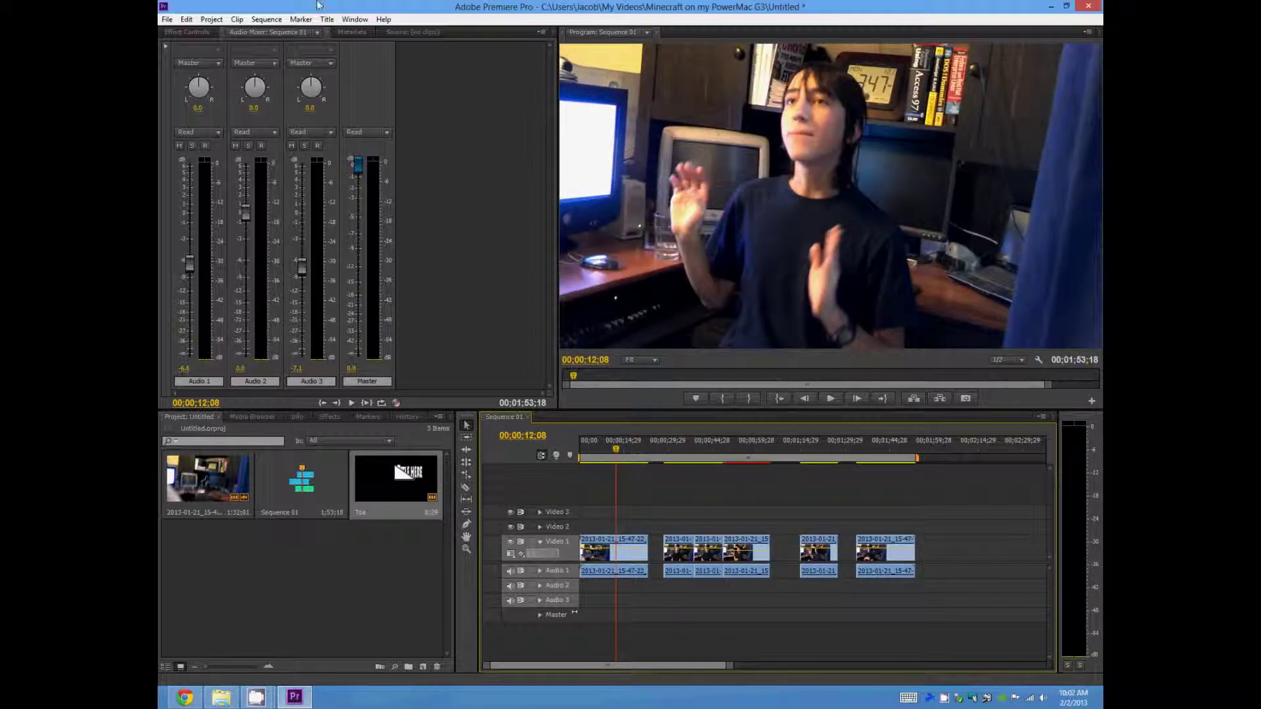
{"action": "left_click", "coordinate": [326, 18]}
{"action": "key", "text": "Right"}
{"action": "key", "text": "Right"}
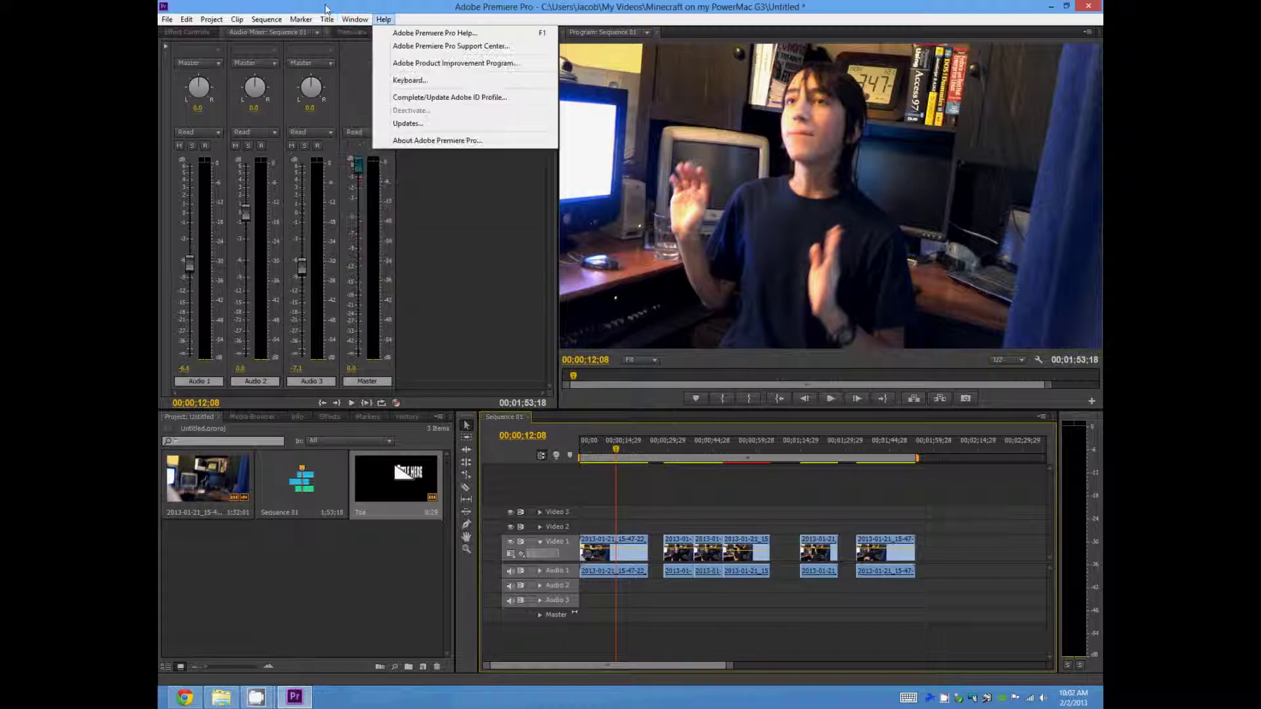
{"action": "mouse_move", "coordinate": [327, 19]}
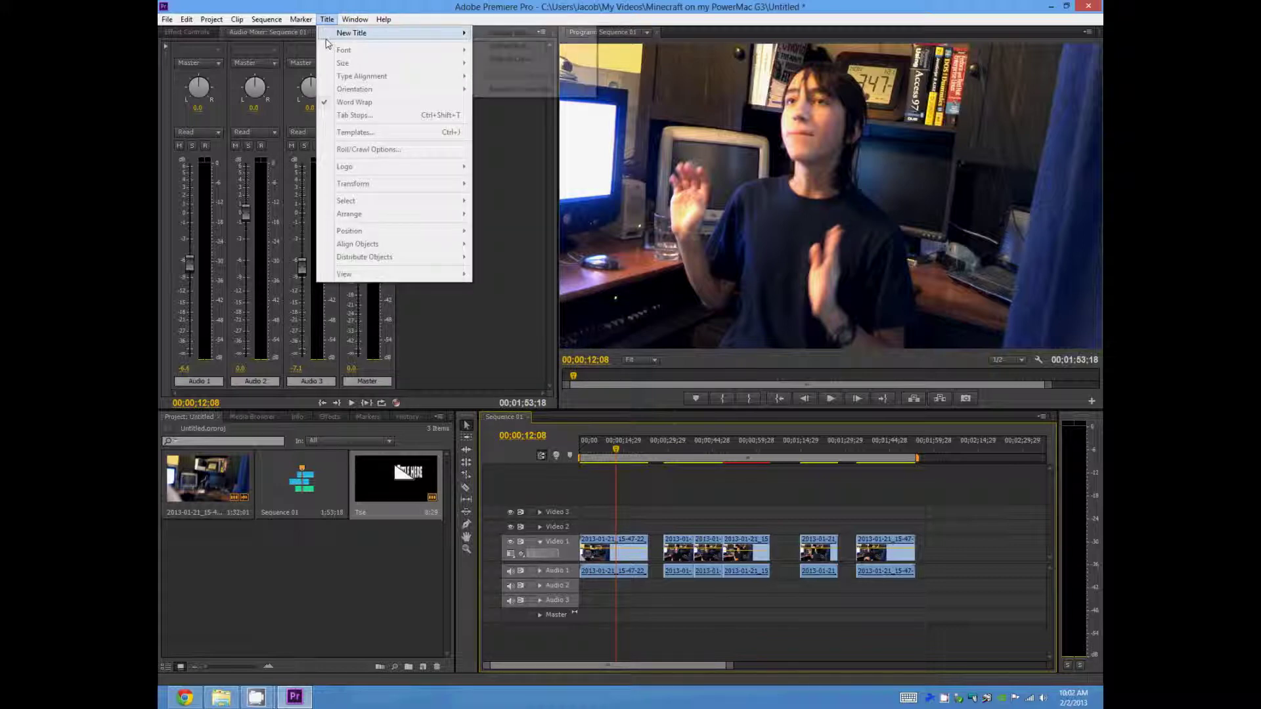
{"action": "left_click", "coordinate": [519, 322]}
{"action": "left_click", "coordinate": [385, 573]}
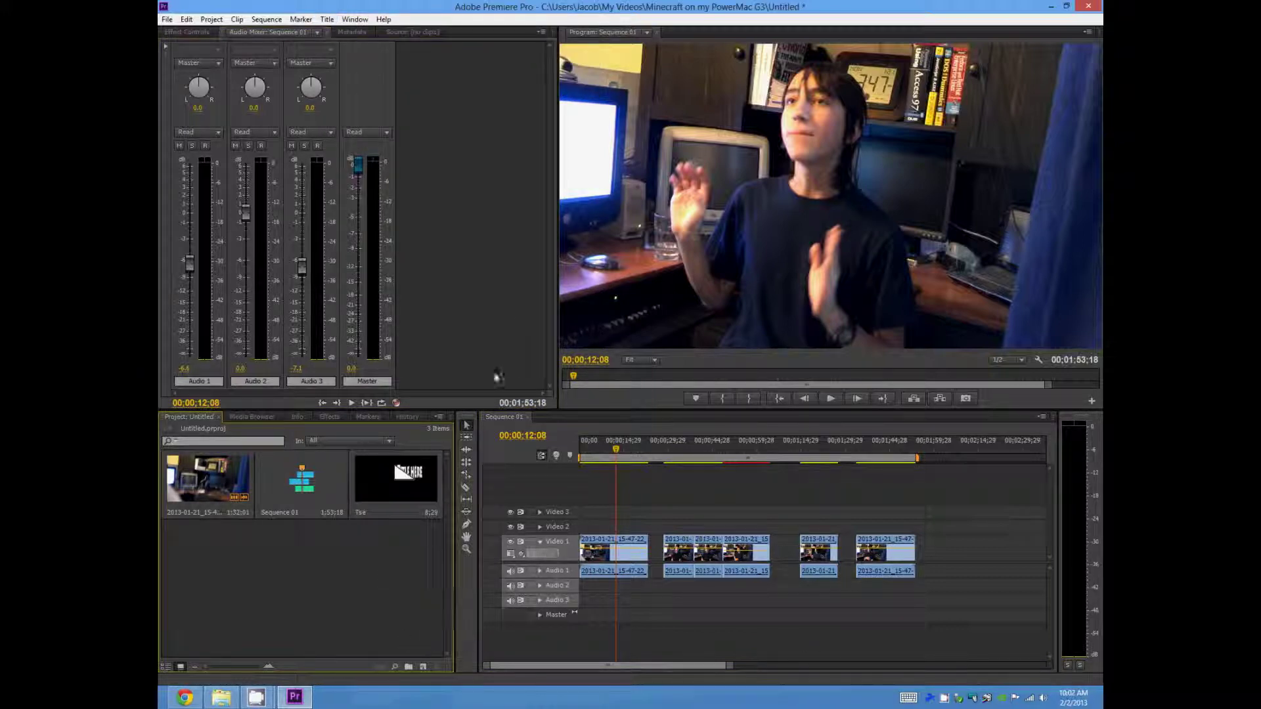
{"action": "left_click", "coordinate": [500, 336]}
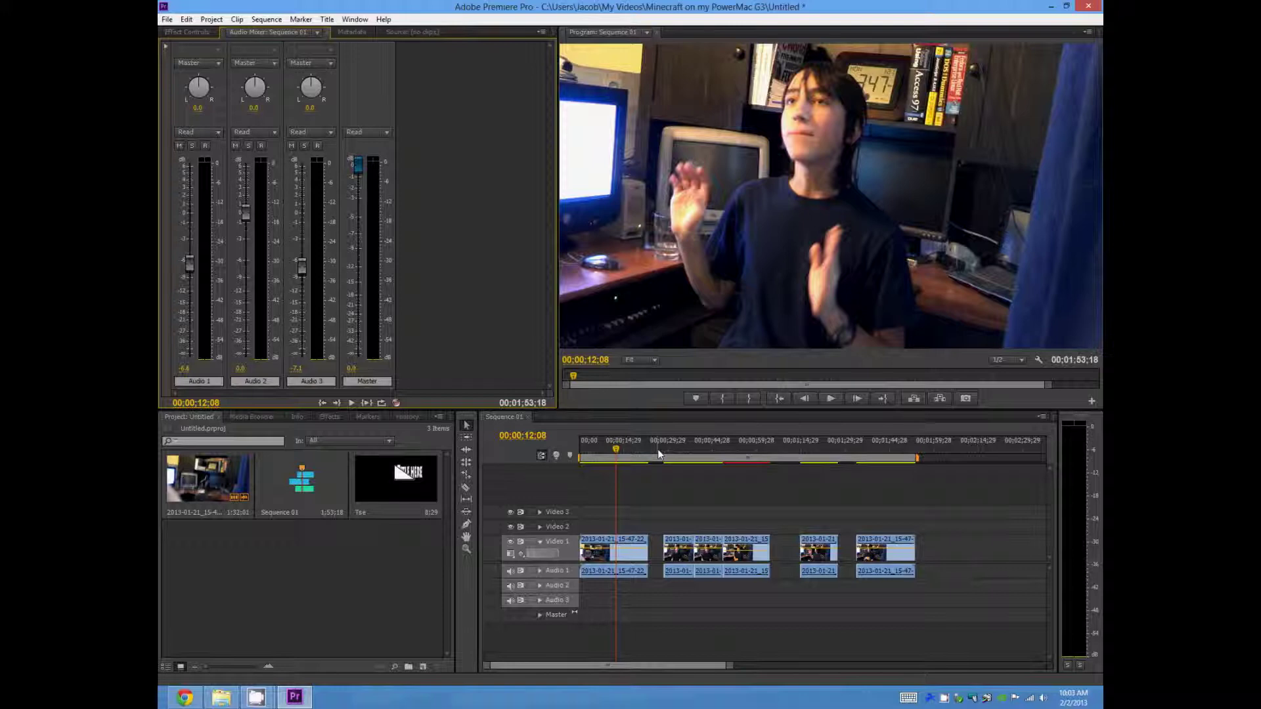
Create a blank Default Still title named Title 02 and close the Titler without adding text
{"action": "left_click", "coordinate": [326, 19]}
{"action": "mouse_move", "coordinate": [348, 31]}
{"action": "left_click", "coordinate": [512, 33]}
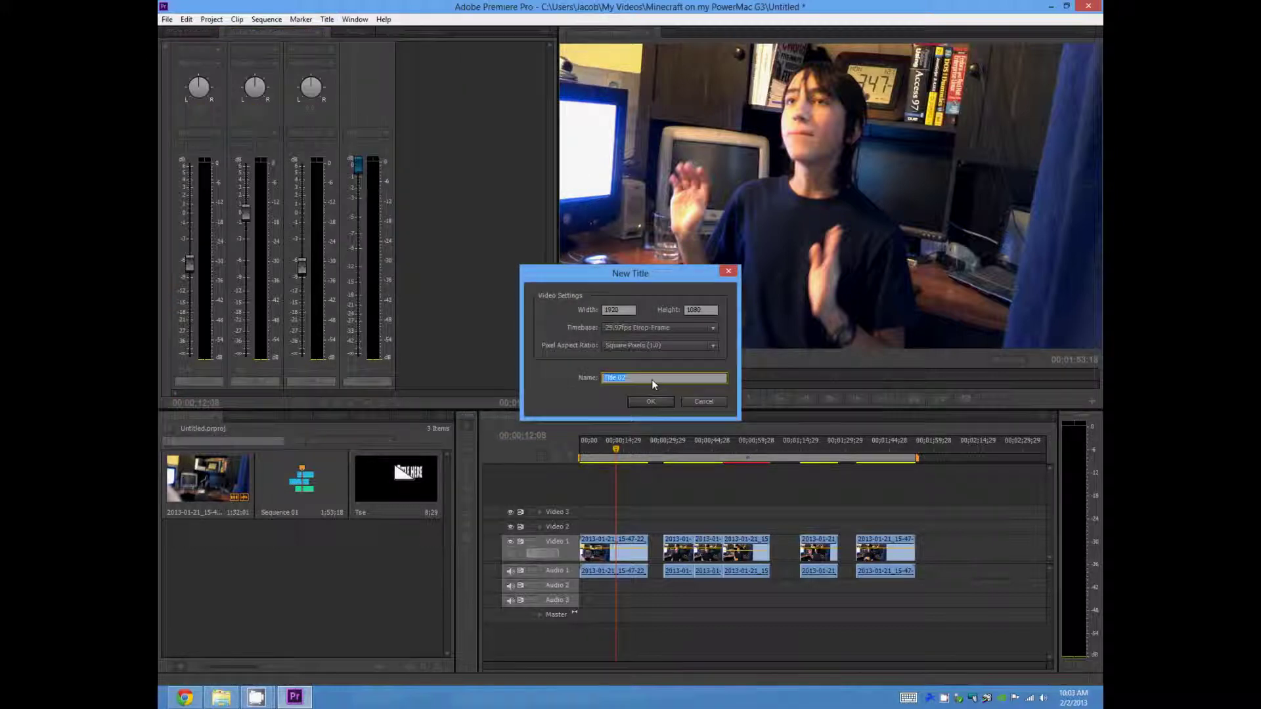
{"action": "left_click", "coordinate": [650, 401]}
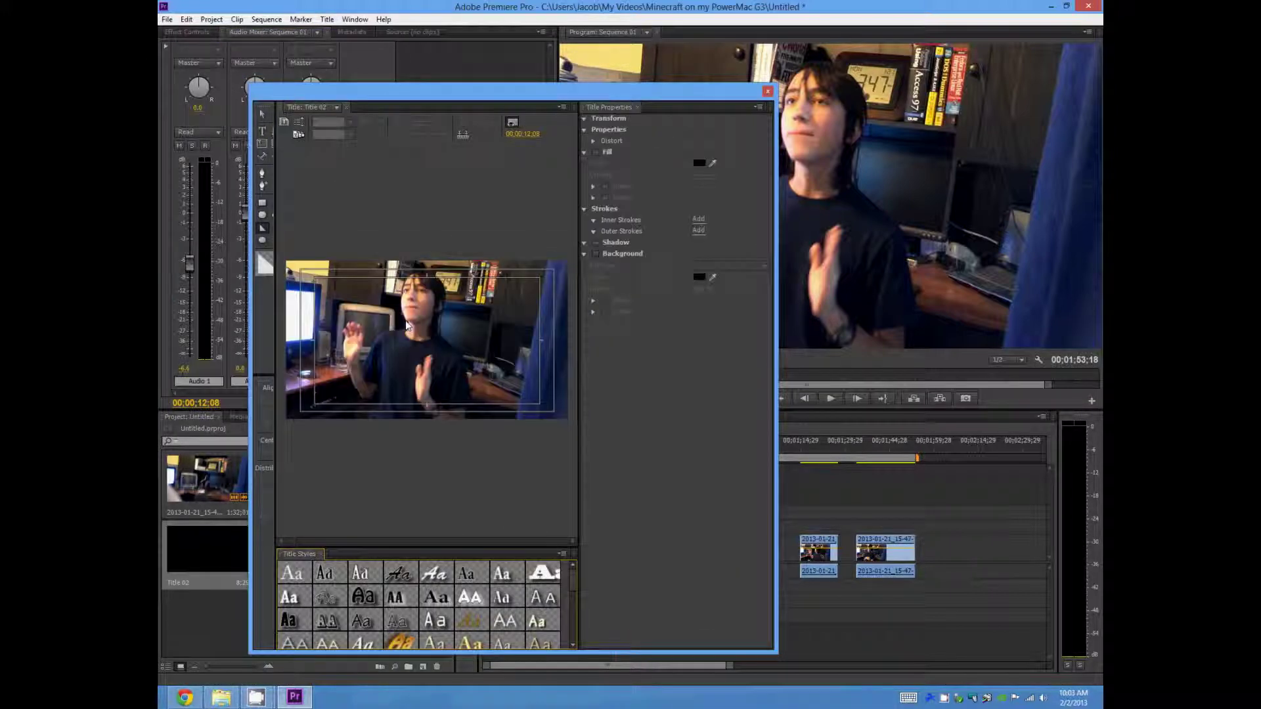
{"action": "left_click", "coordinate": [767, 91]}
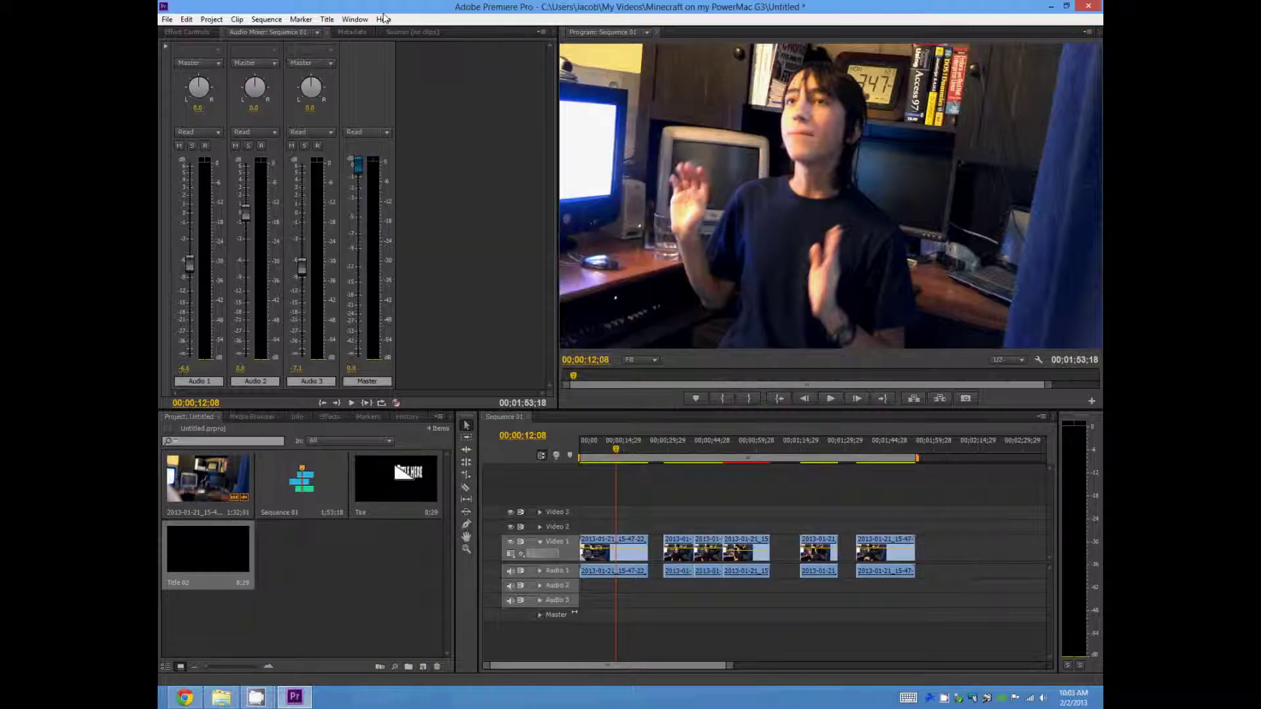
{"action": "left_click", "coordinate": [365, 19]}
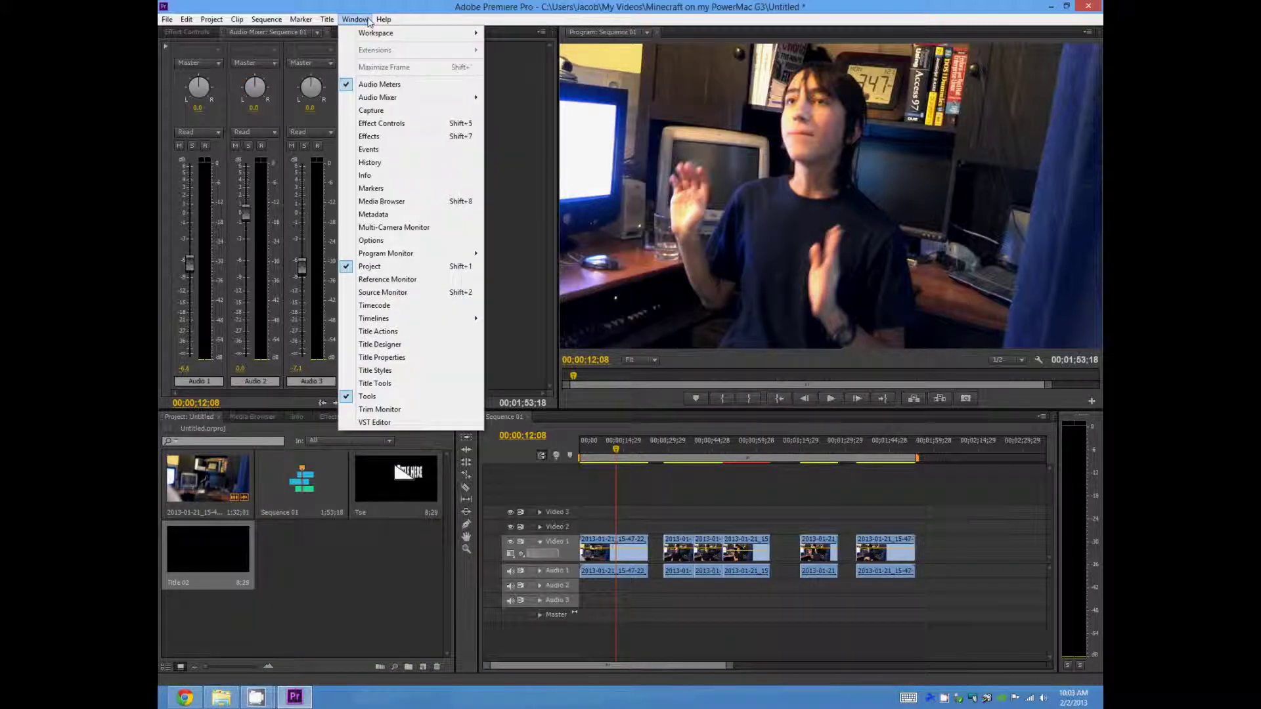
{"action": "left_click", "coordinate": [326, 20]}
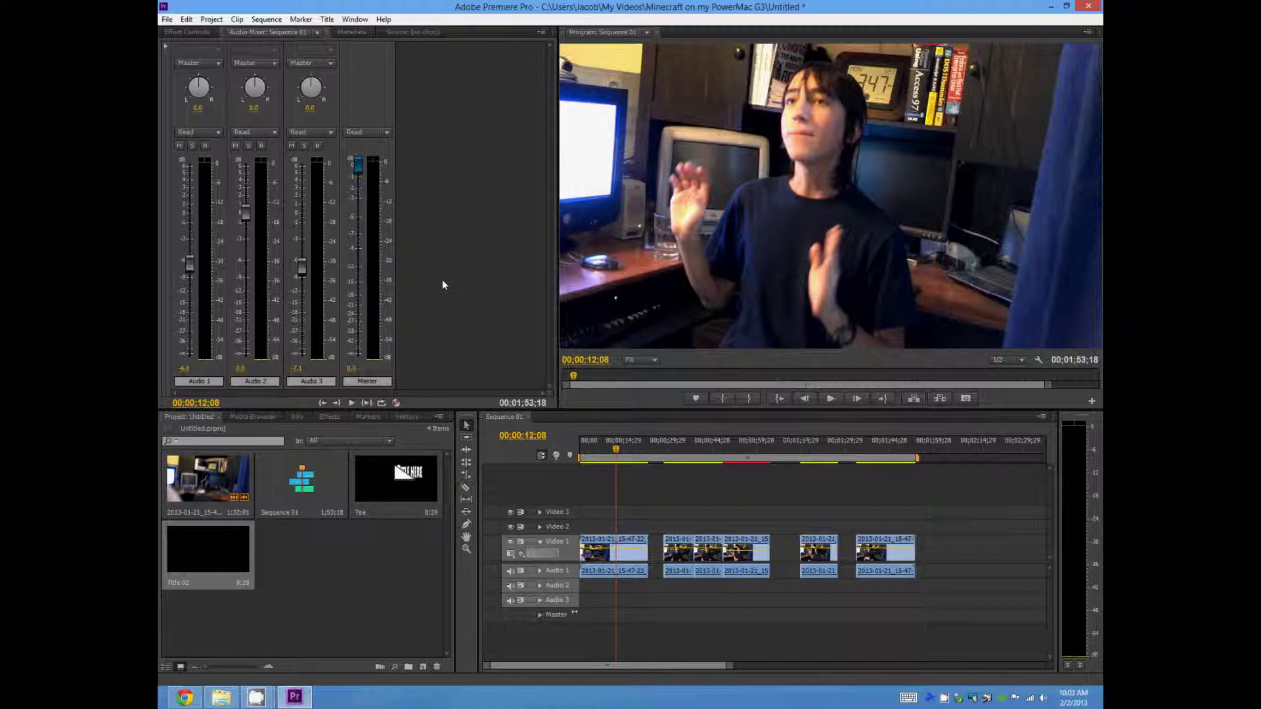
{"action": "mouse_move", "coordinate": [256, 697]}
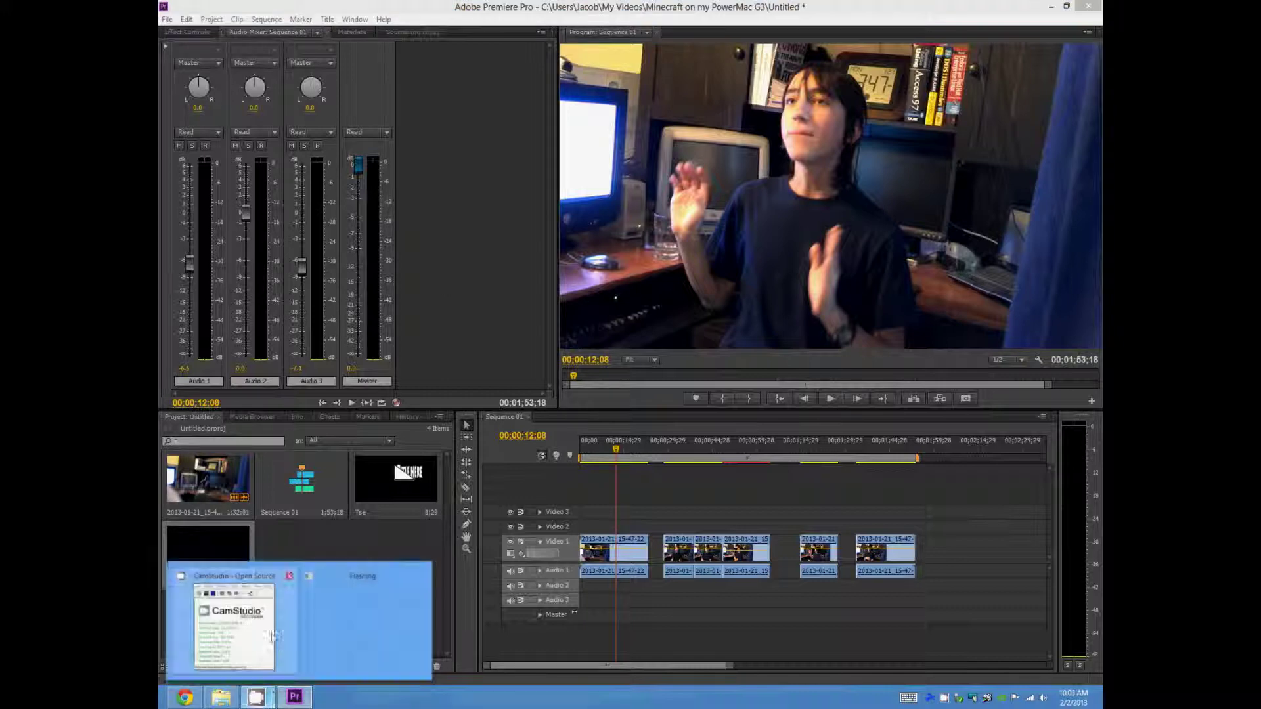
{"action": "left_click", "coordinate": [291, 632]}
{"action": "left_click", "coordinate": [510, 333]}
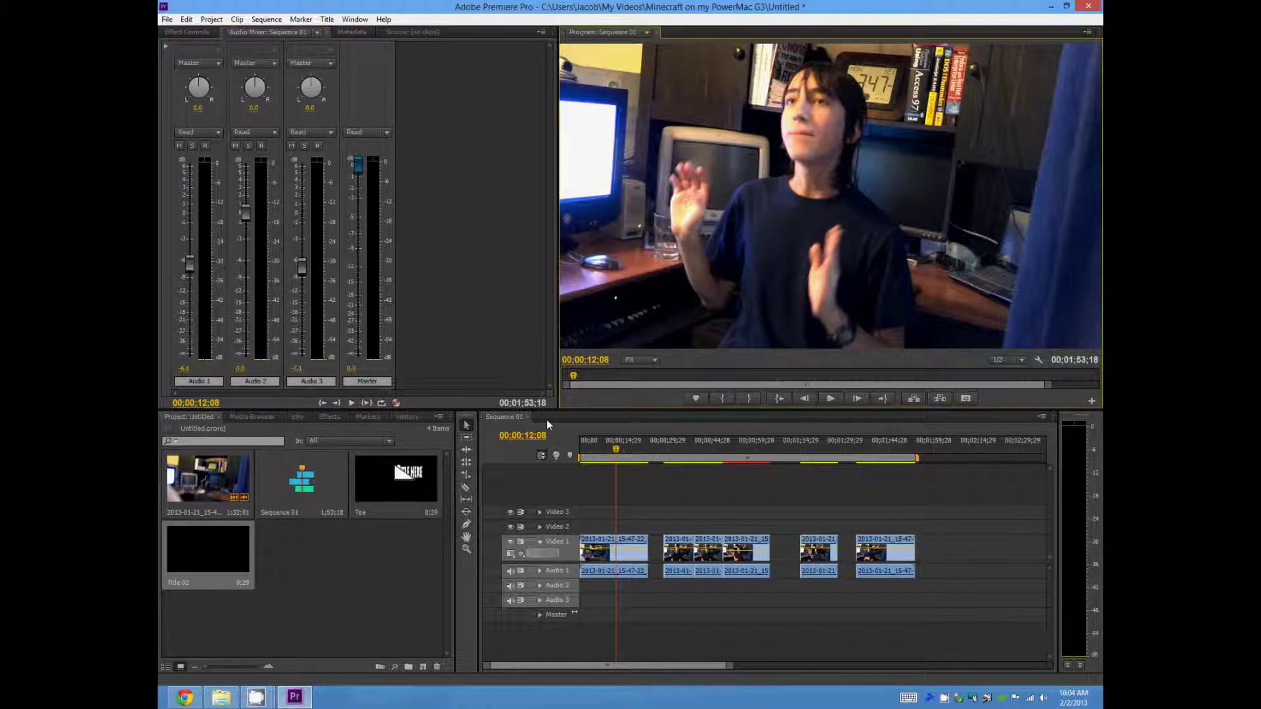
{"action": "left_click", "coordinate": [402, 522]}
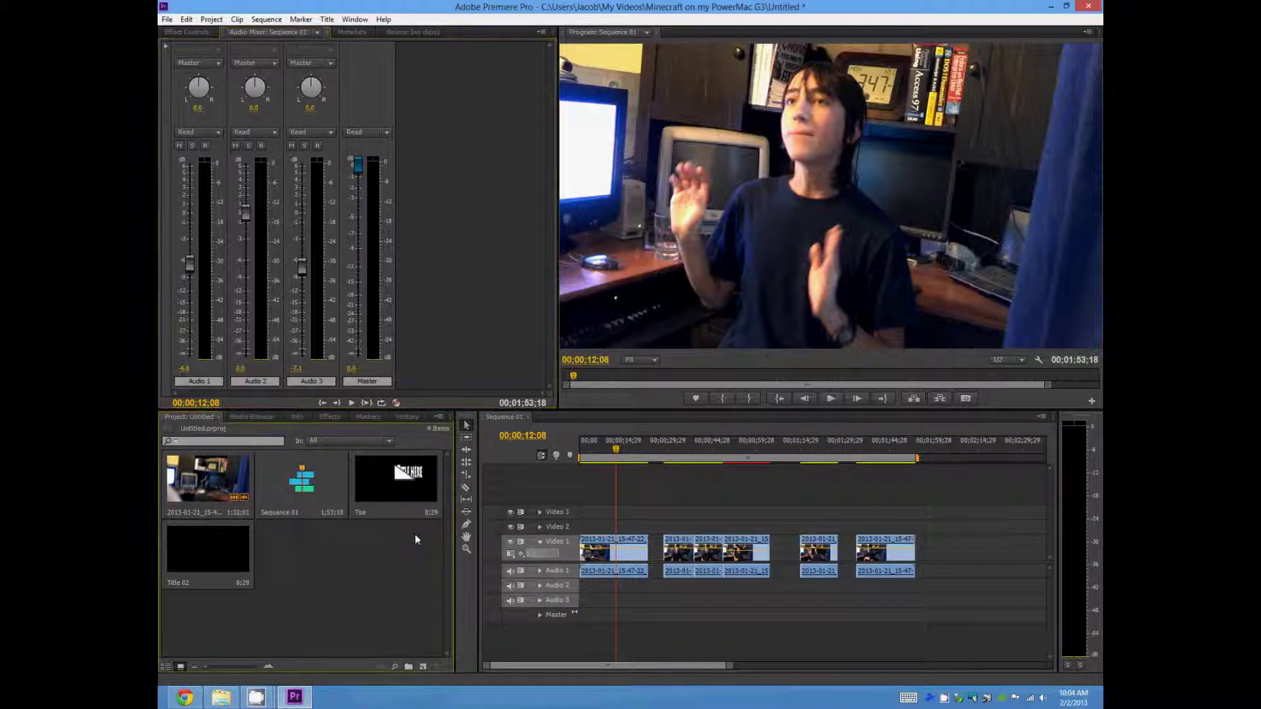
{"action": "left_click", "coordinate": [553, 478]}
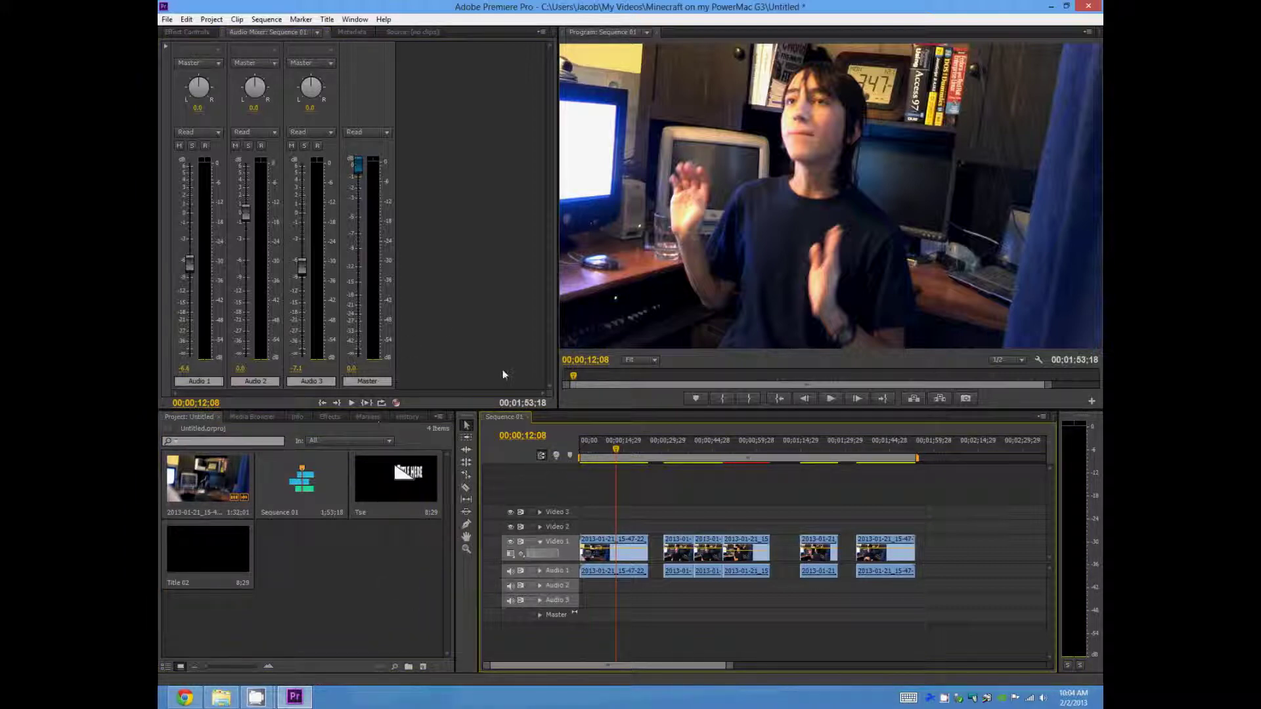
{"action": "left_click", "coordinate": [436, 333]}
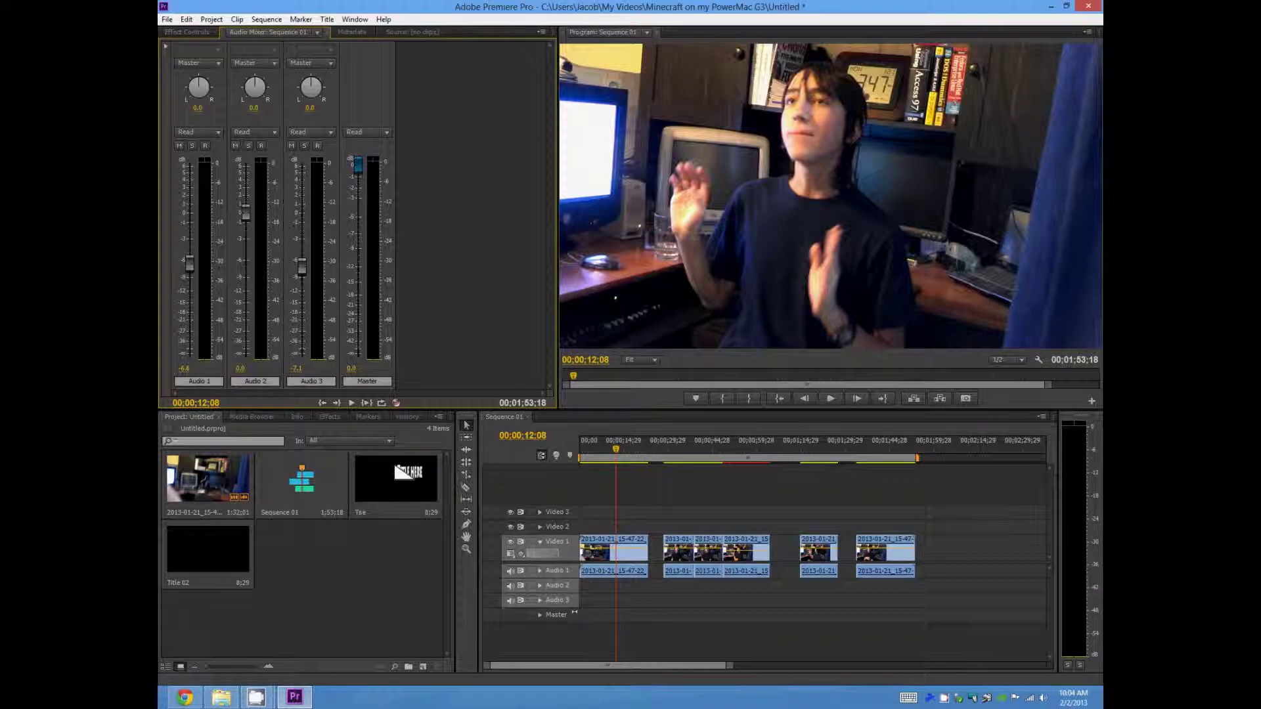
{"action": "left_click", "coordinate": [166, 702]}
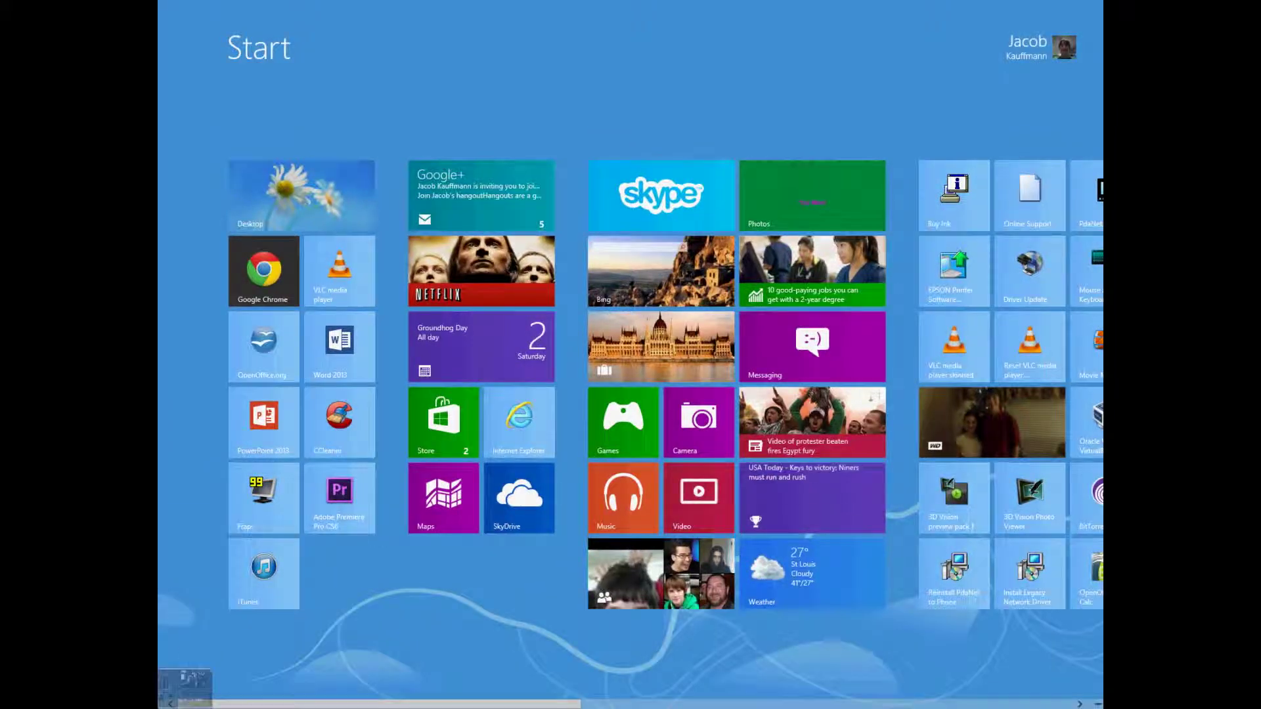
{"action": "left_click", "coordinate": [172, 695]}
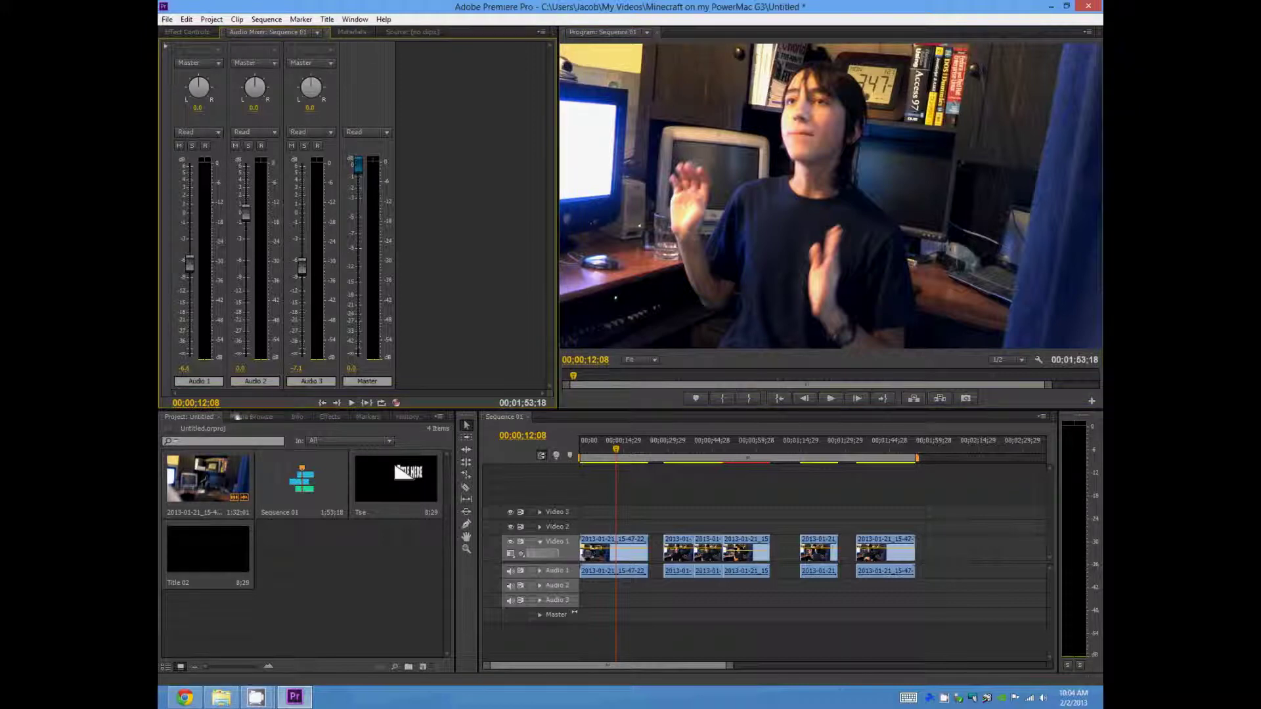
Split the first webcam clip in two with the Razor tool
{"action": "left_click", "coordinate": [278, 578]}
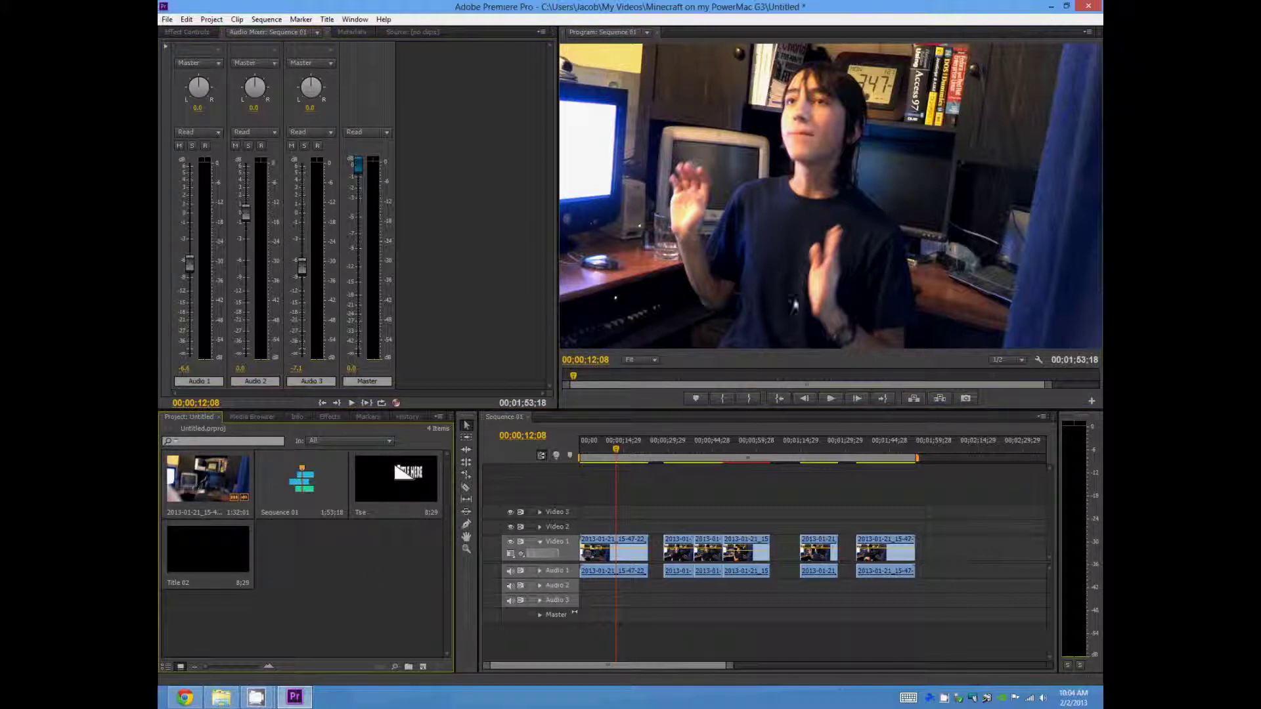
{"action": "left_click", "coordinate": [542, 363]}
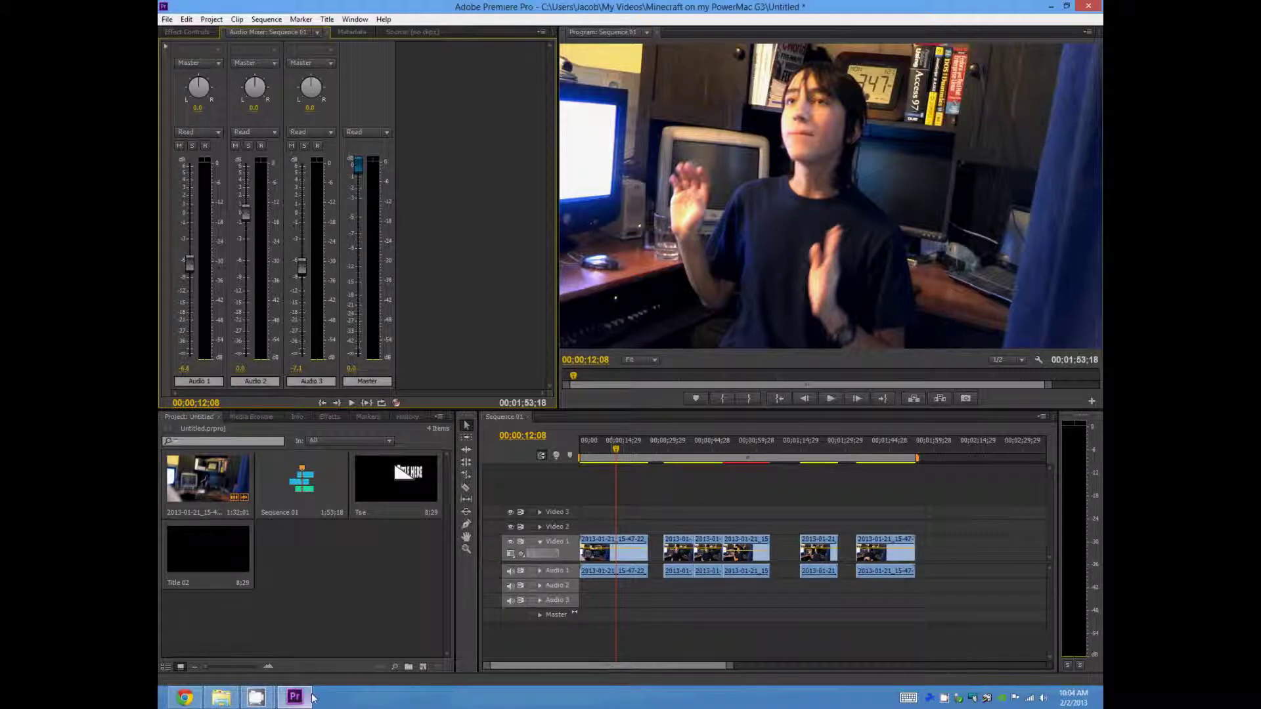
{"action": "left_click", "coordinate": [467, 487]}
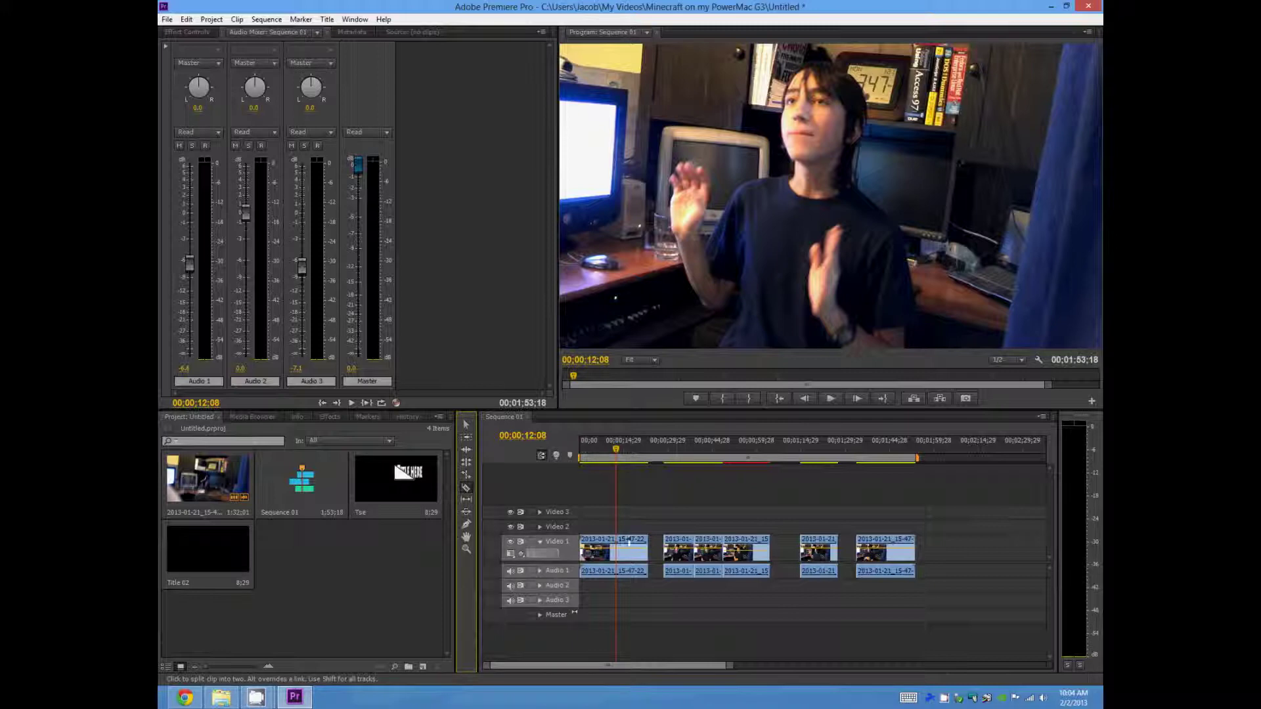
{"action": "left_click", "coordinate": [625, 553]}
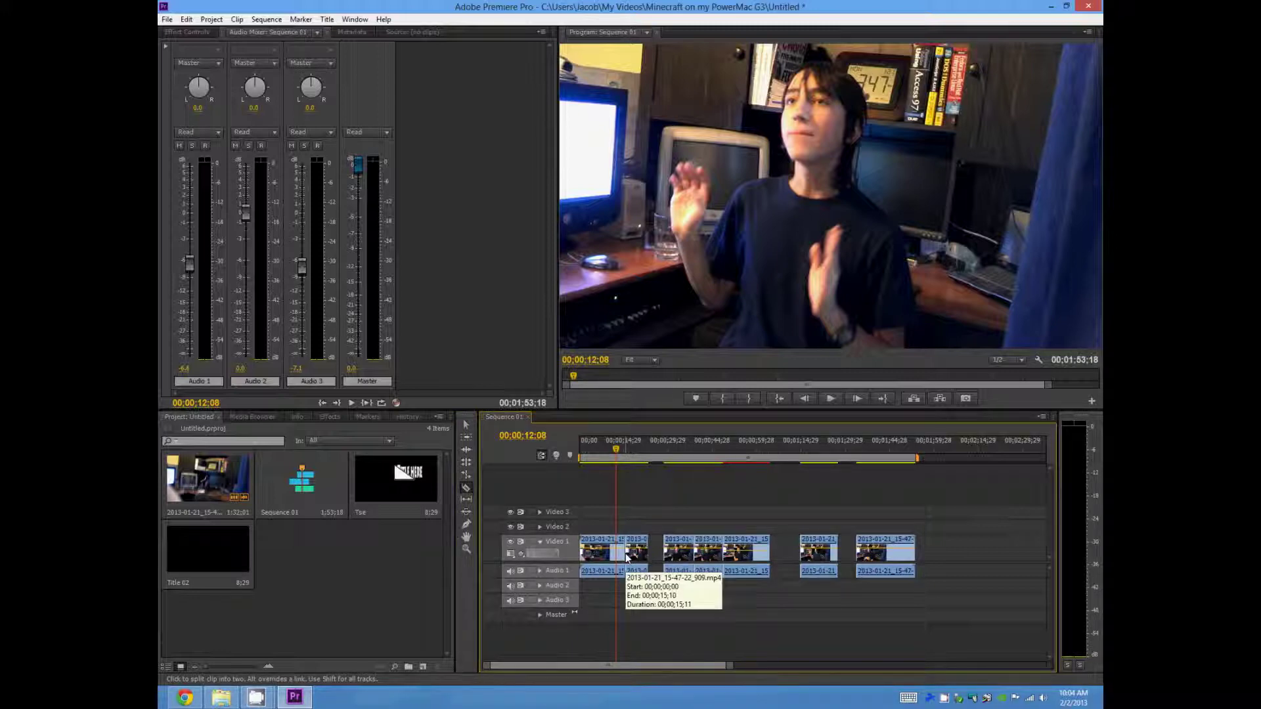
Split the last webcam clip in two, then return to the Selection tool and move the playhead to 00;00;04;05
{"action": "left_click", "coordinate": [468, 425]}
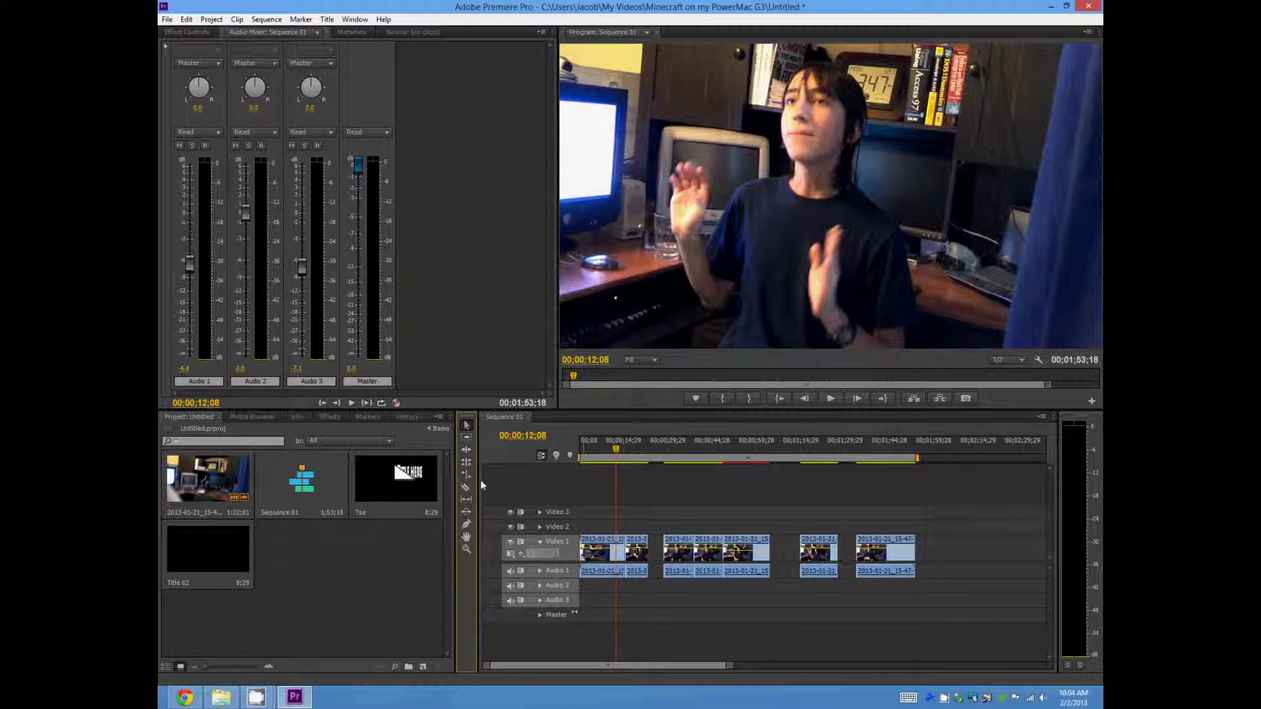
{"action": "left_click", "coordinate": [467, 488]}
{"action": "left_click", "coordinate": [901, 555]}
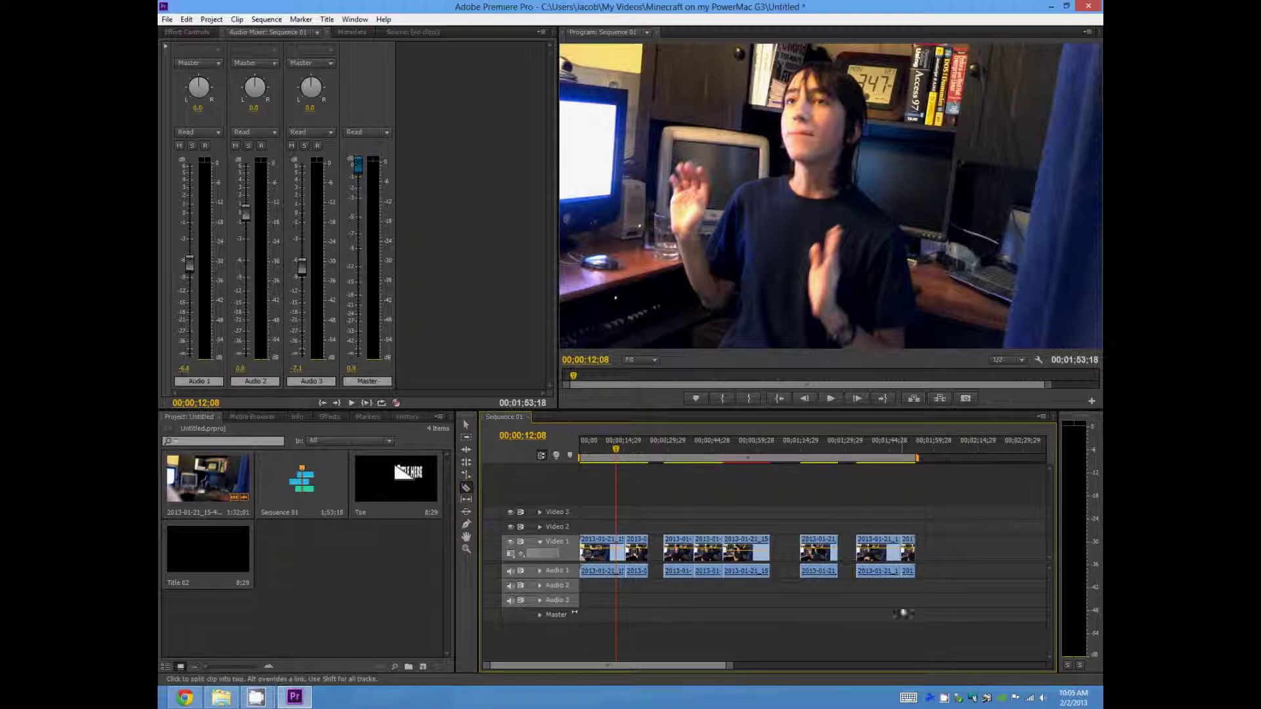
{"action": "left_click", "coordinate": [468, 424]}
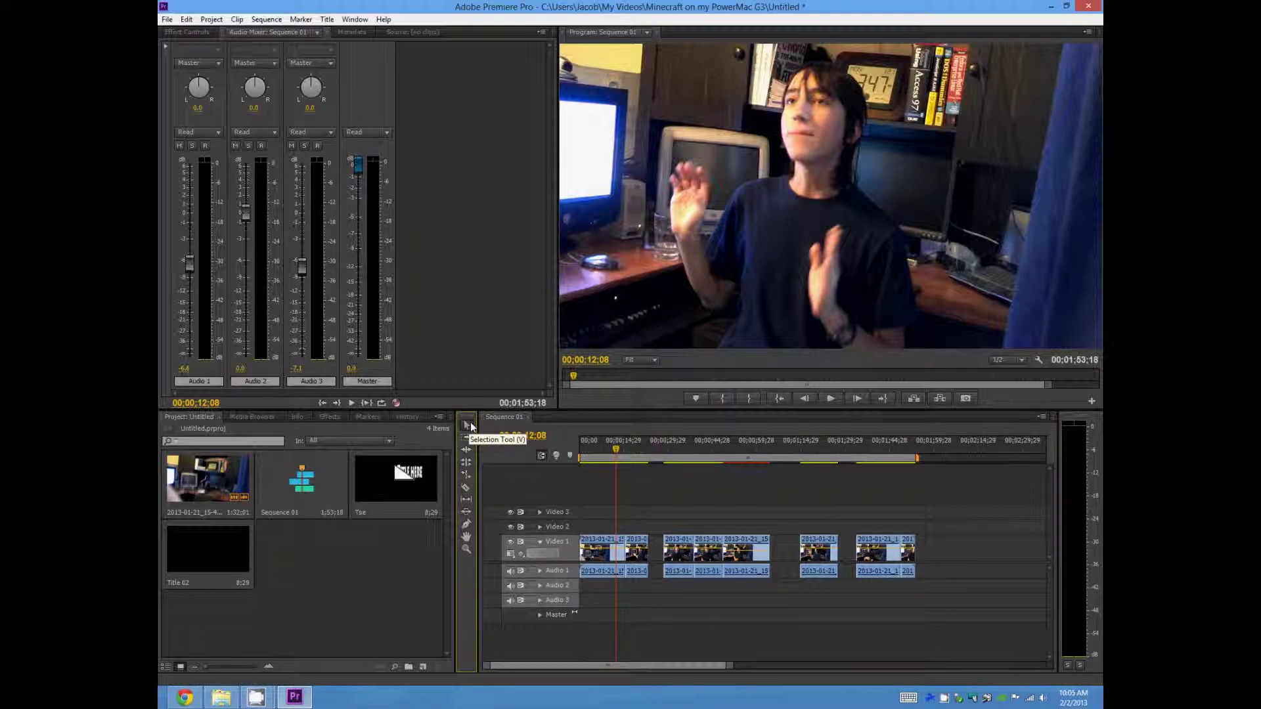
{"action": "left_click_drag", "start_coordinate": [614, 444], "coordinate": [592, 452]}
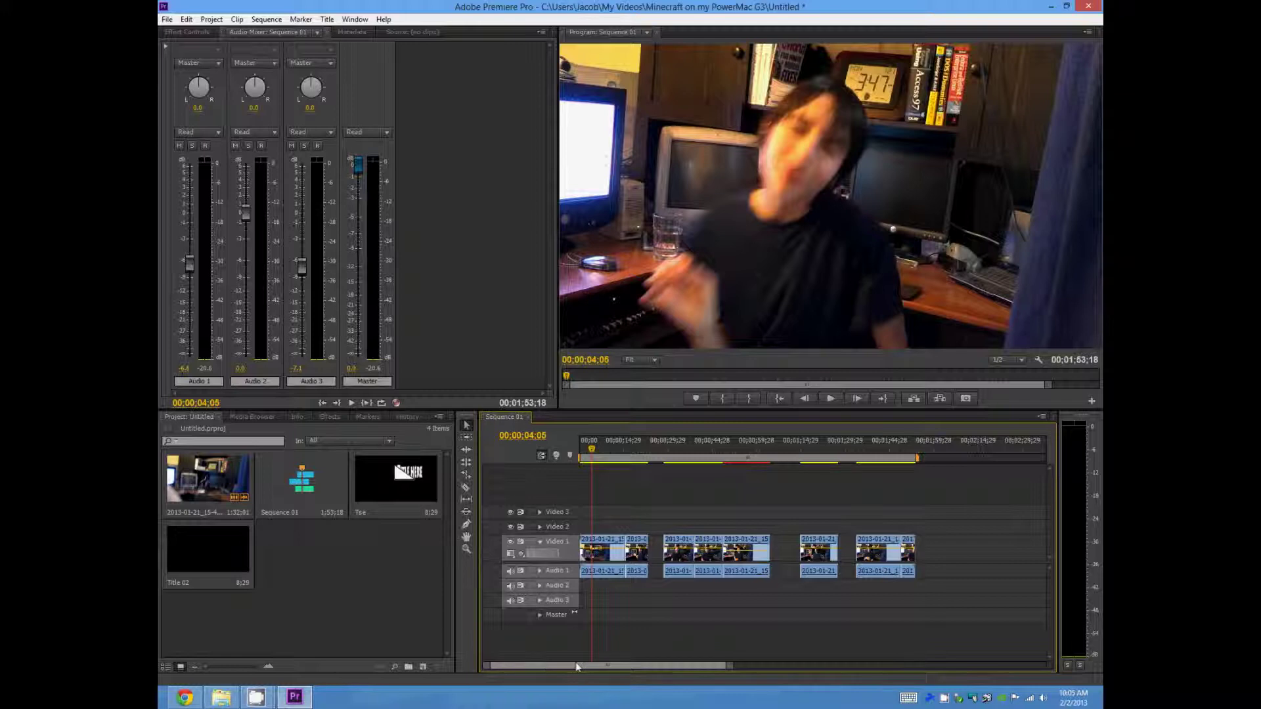
{"action": "left_click_drag", "start_coordinate": [579, 666], "coordinate": [549, 660]}
{"action": "left_click", "coordinate": [168, 19]}
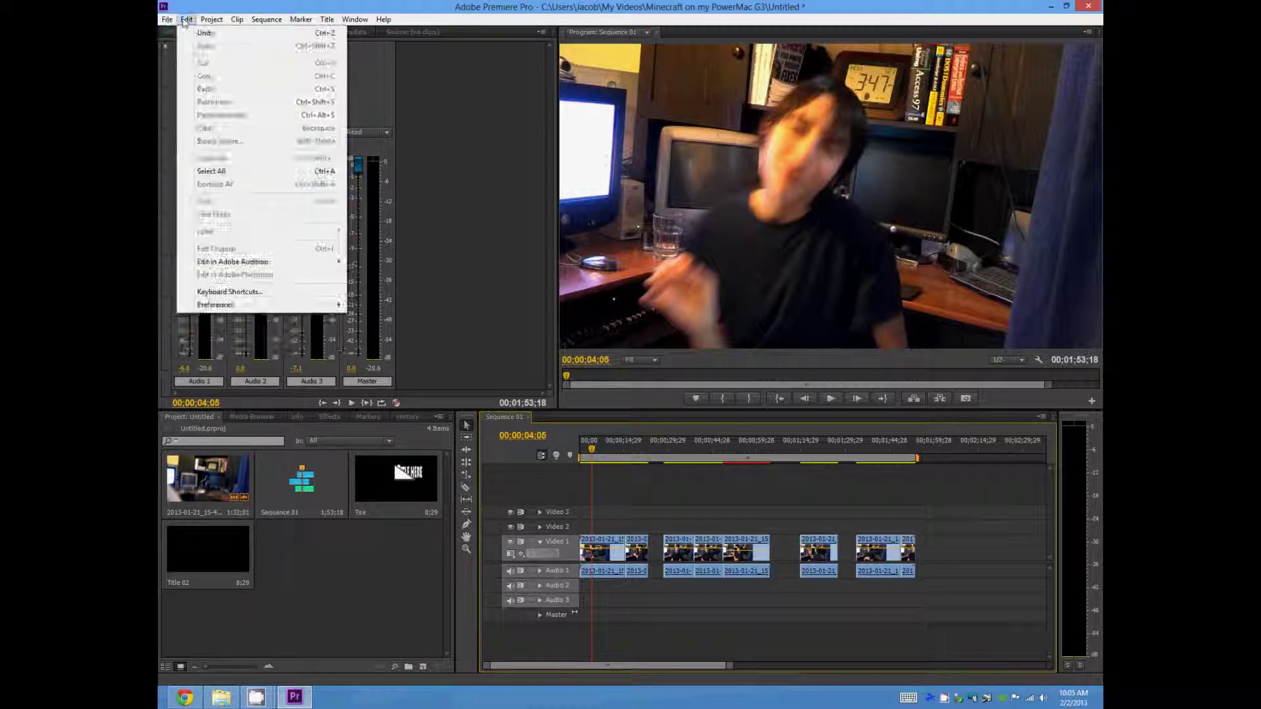
{"action": "left_click", "coordinate": [485, 188]}
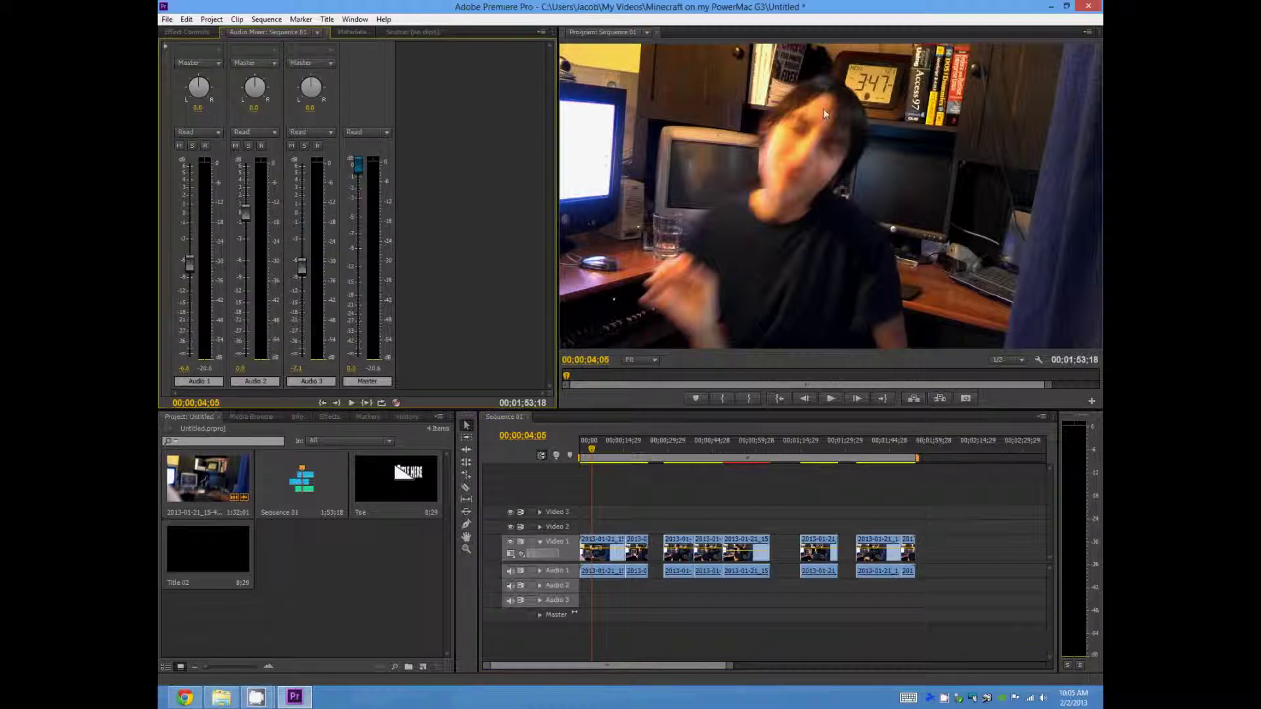